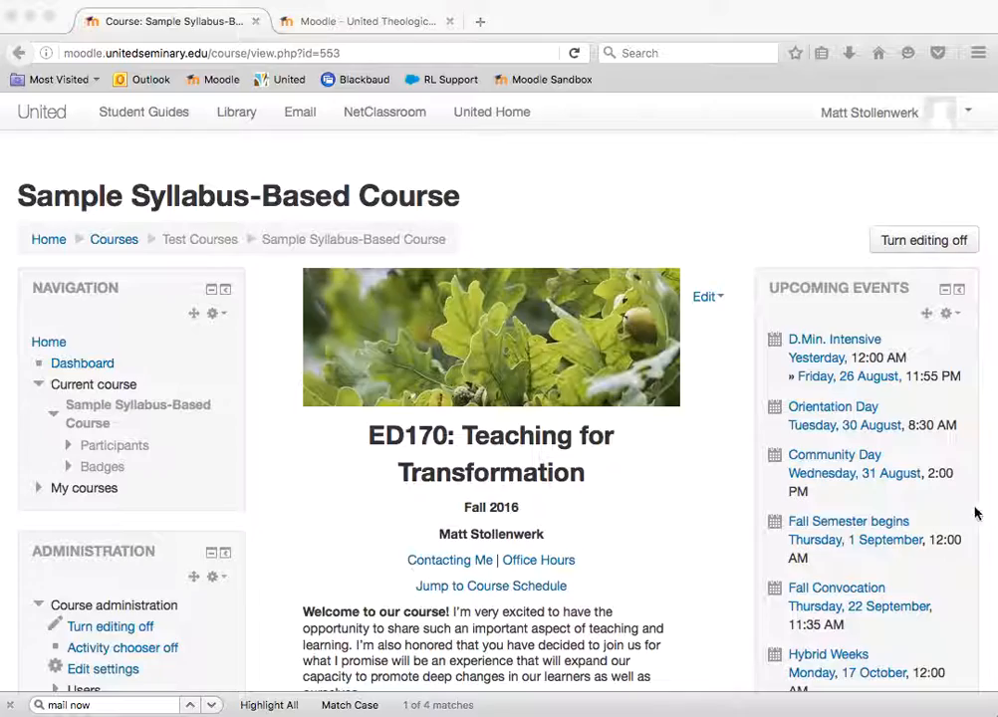
Look through the sample course page, from the welcome text down to the Assignments and Resources sections
scroll(535, 501, down, 1)
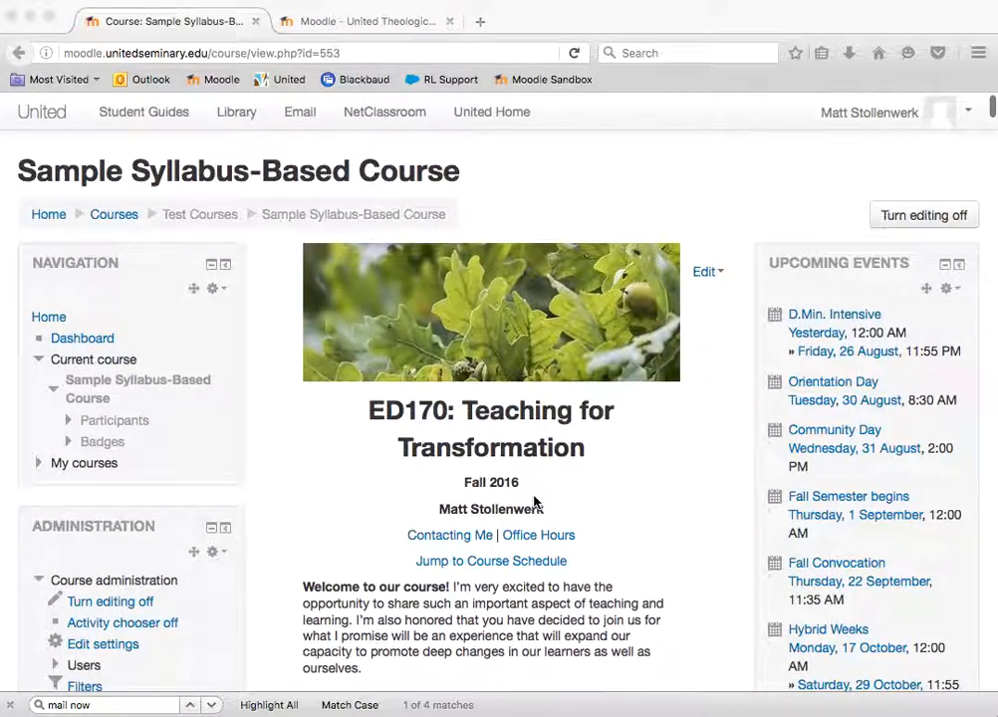
scroll(535, 501, down, 1)
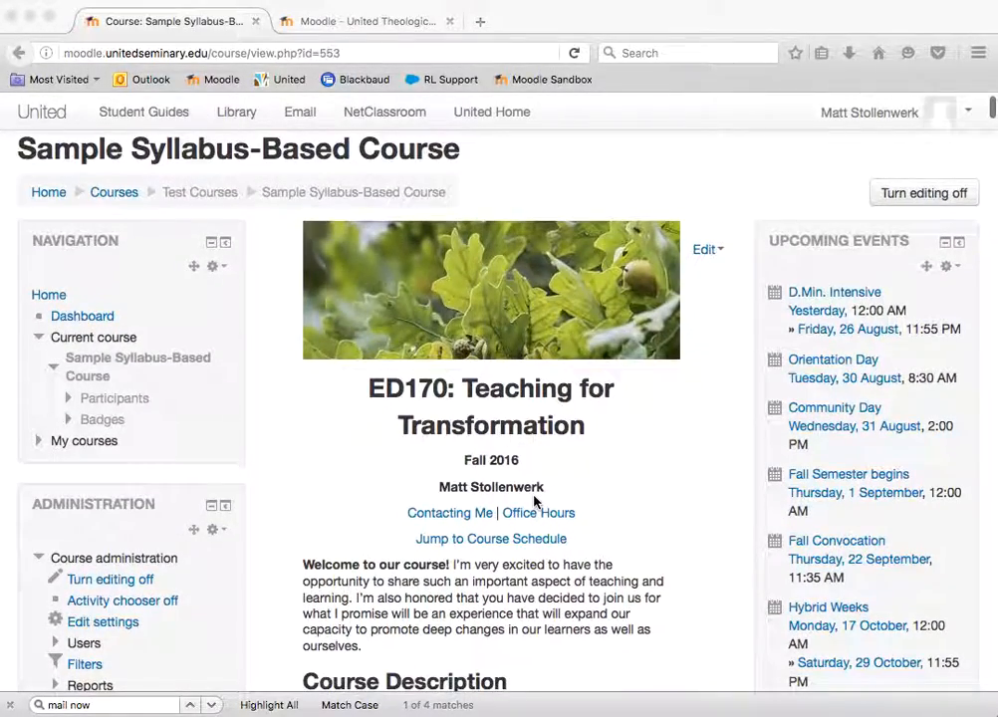
scroll(534, 501, down, 20)
scroll(541, 489, down, 20)
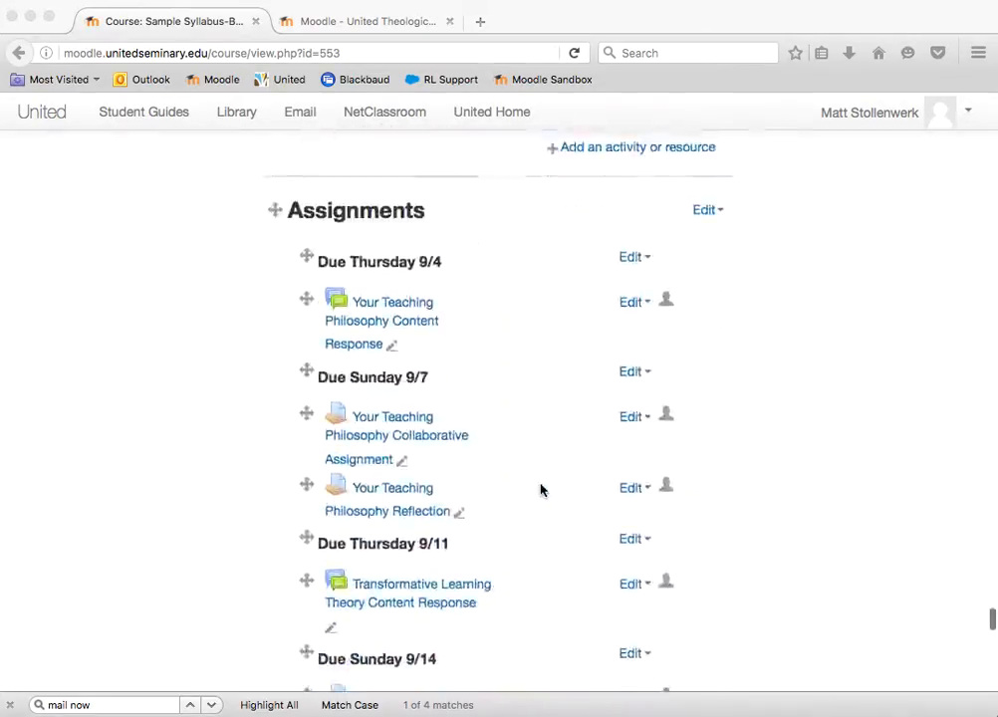
scroll(540, 489, down, 20)
scroll(541, 489, down, 3)
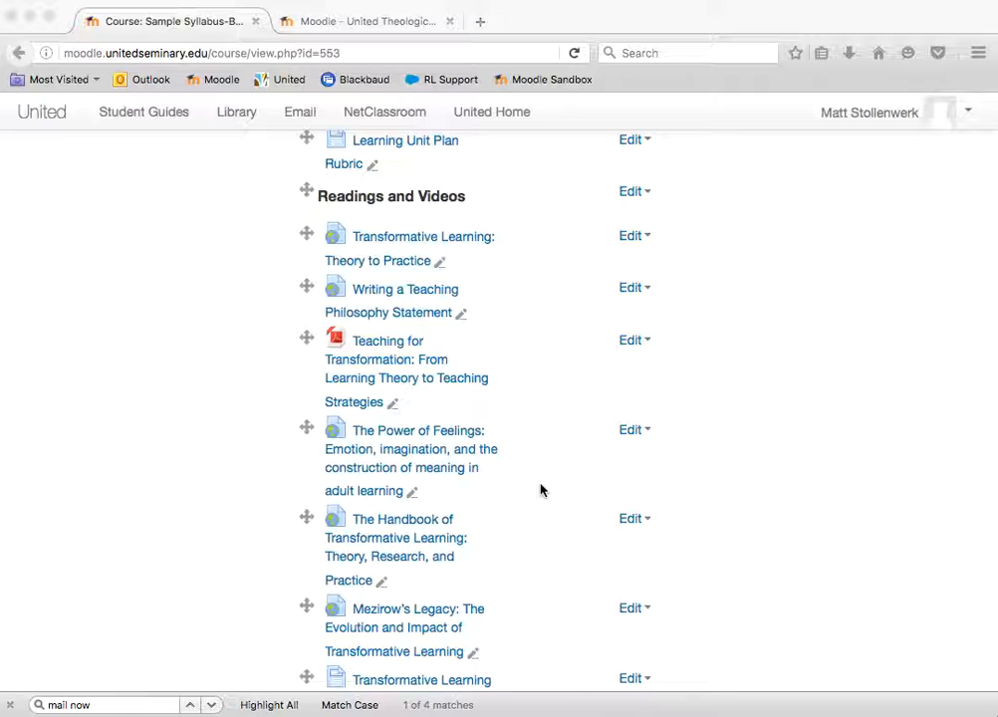
scroll(526, 457, up, 5)
scroll(526, 457, up, 5)
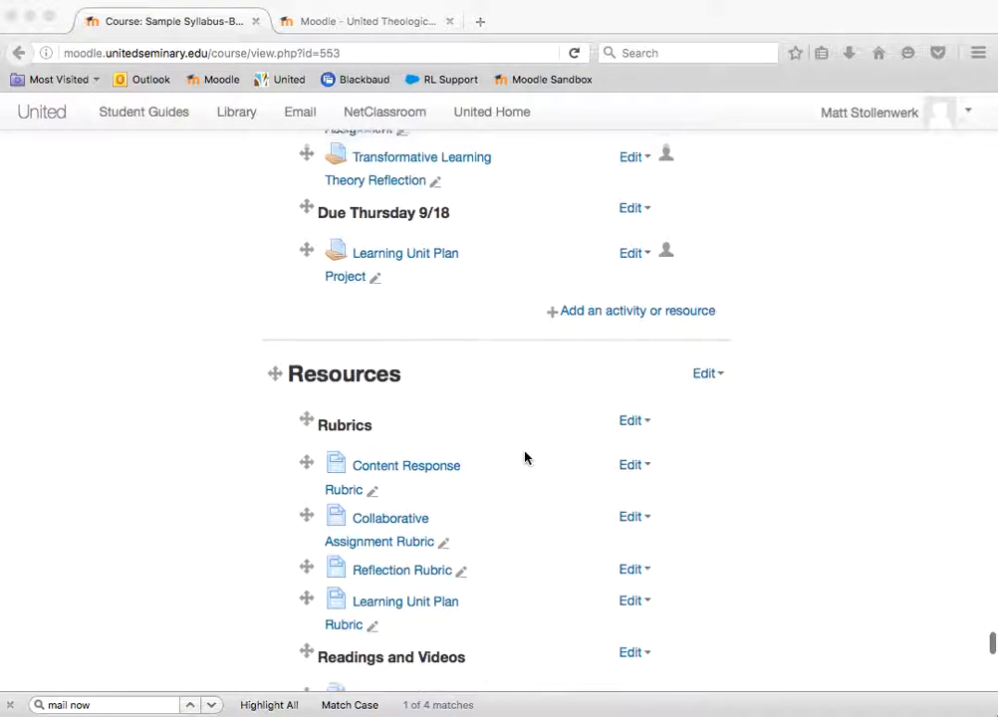
scroll(526, 457, up, 1)
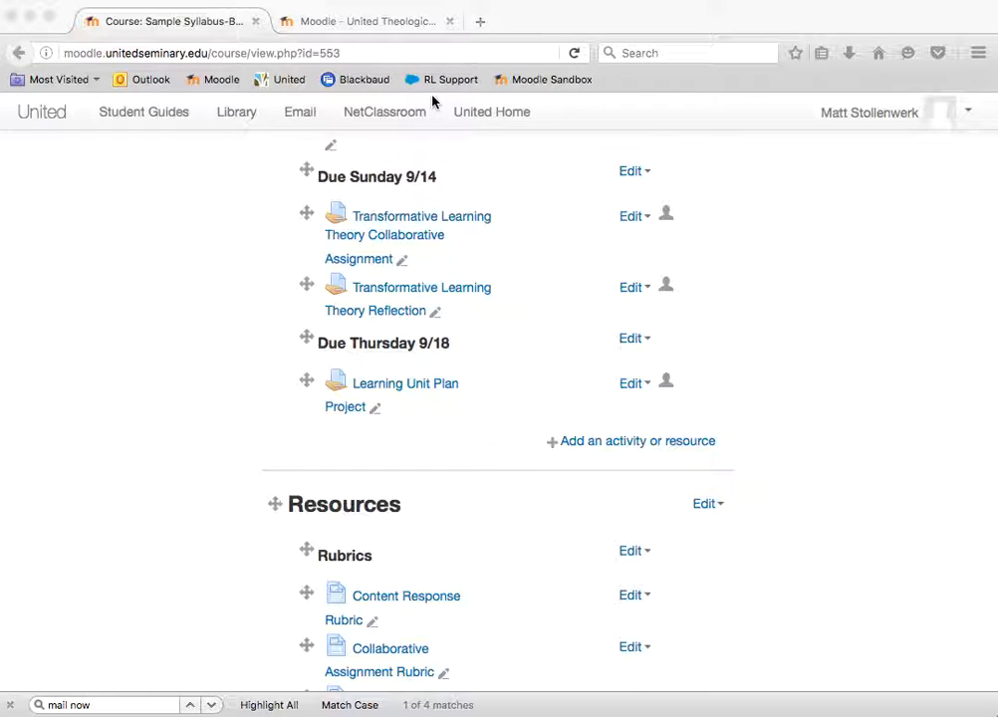
Switch to the Moodle front page, open the account's own user profile and review it, and open it for editing
click(389, 20)
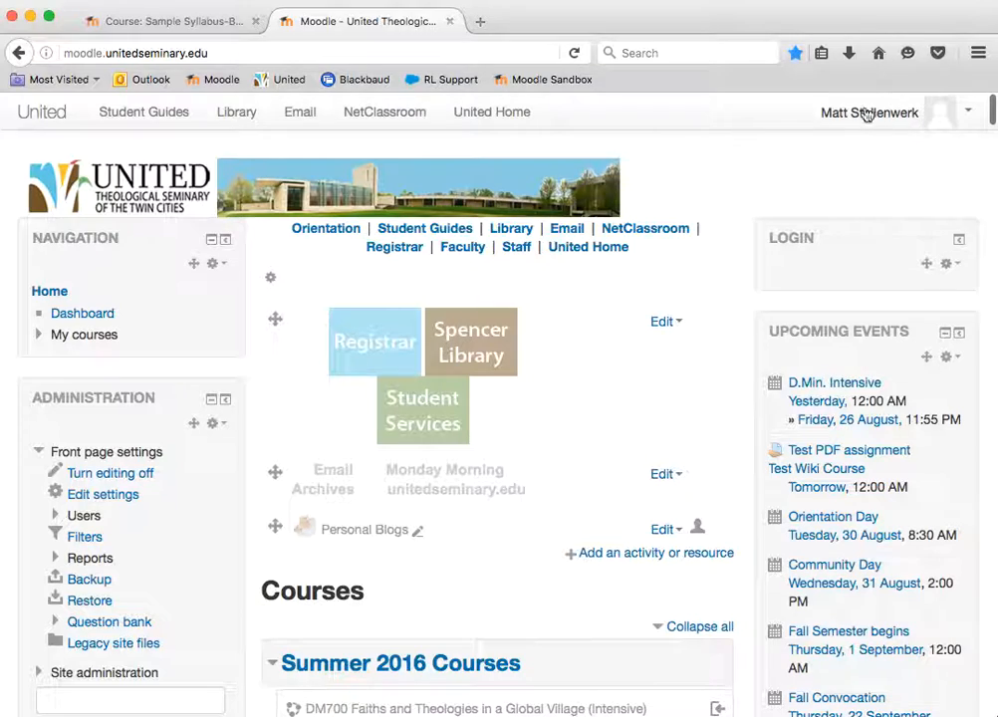
click(898, 112)
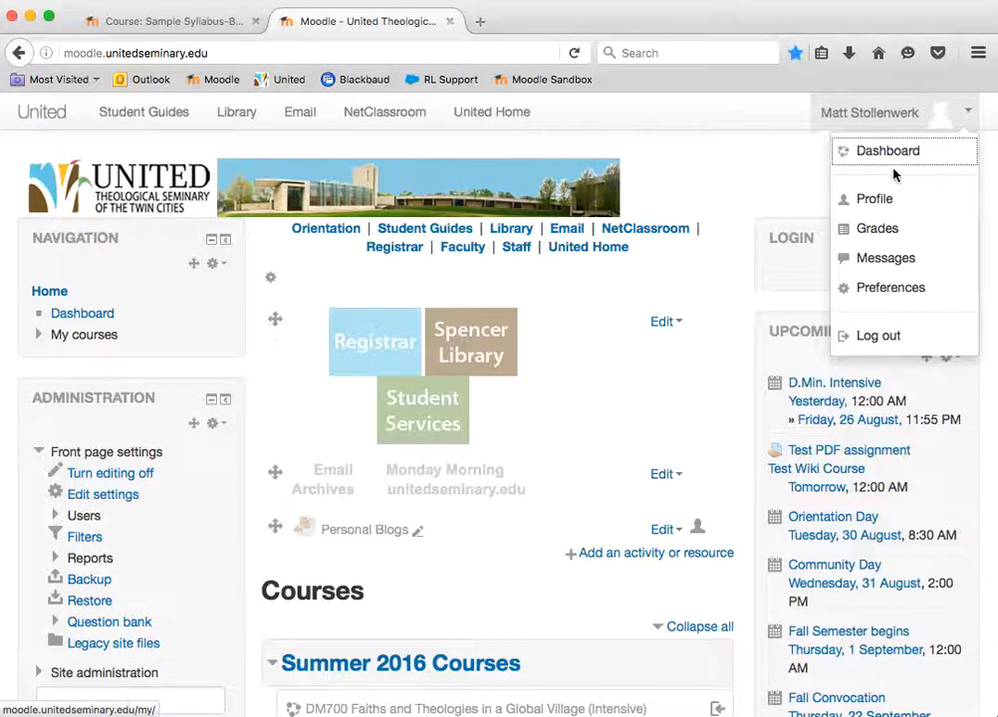
click(883, 200)
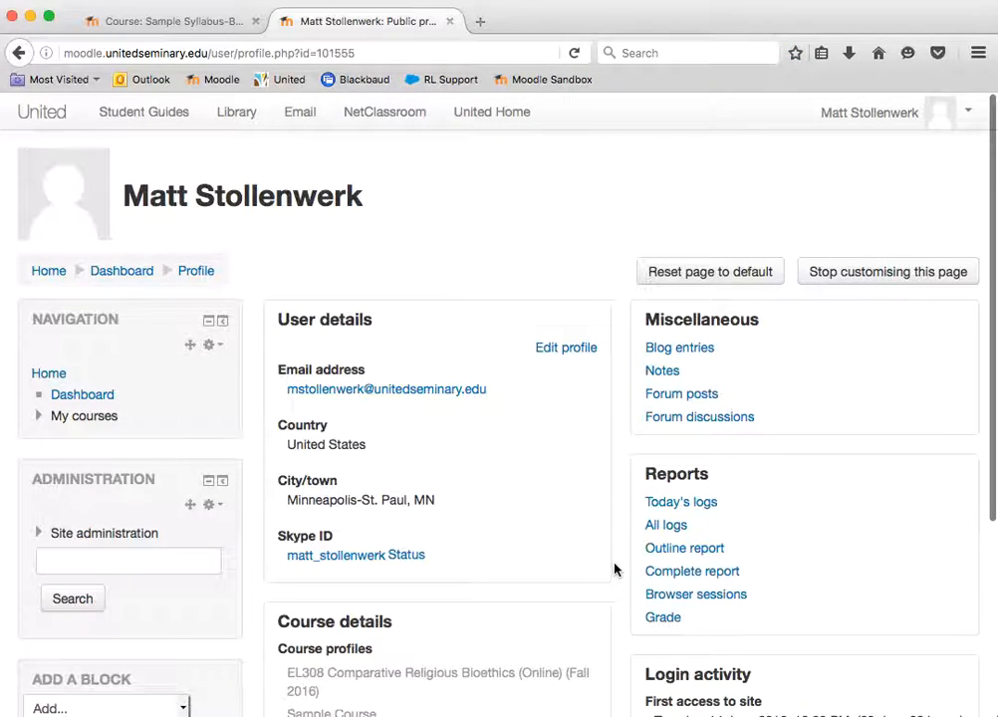
scroll(614, 567, down, 2)
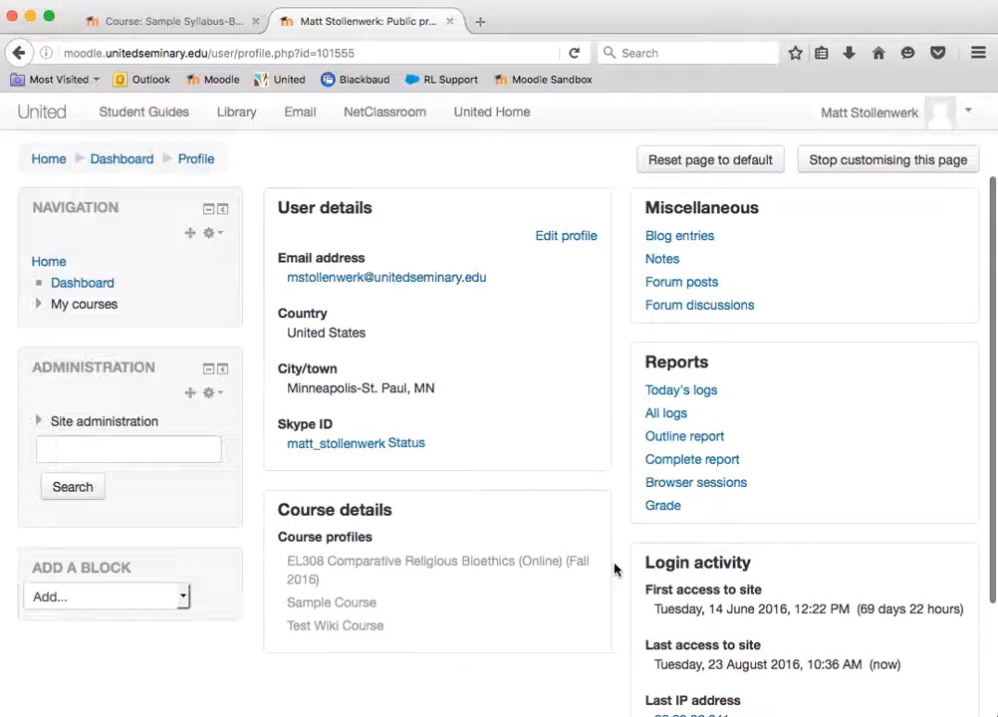
scroll(614, 567, up, 2)
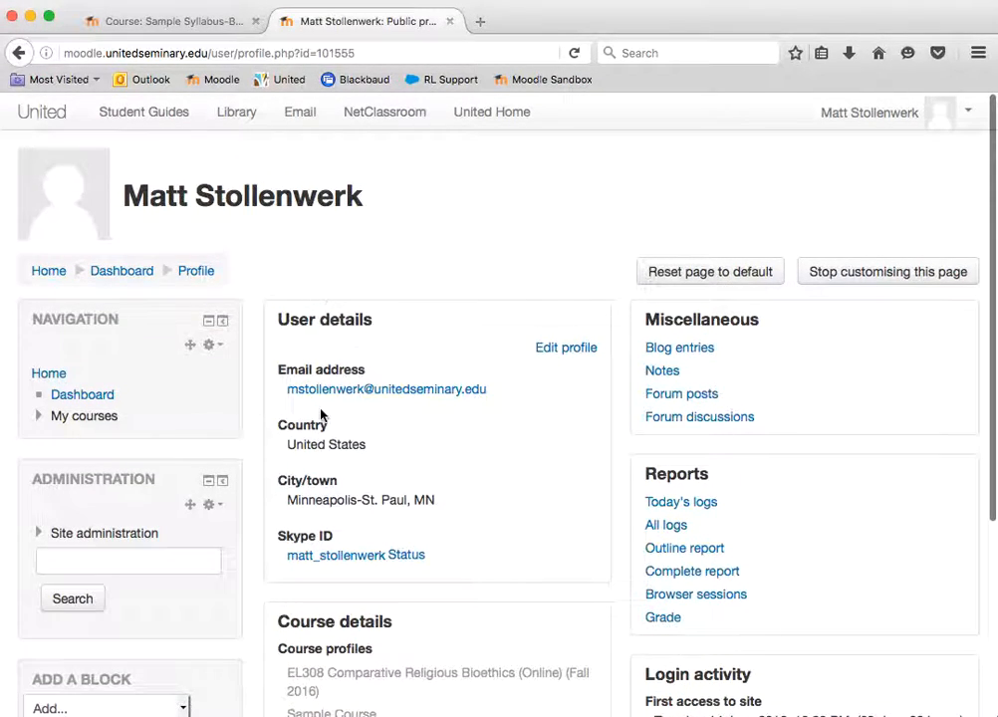
scroll(499, 546, down, 3)
scroll(499, 546, up, 3)
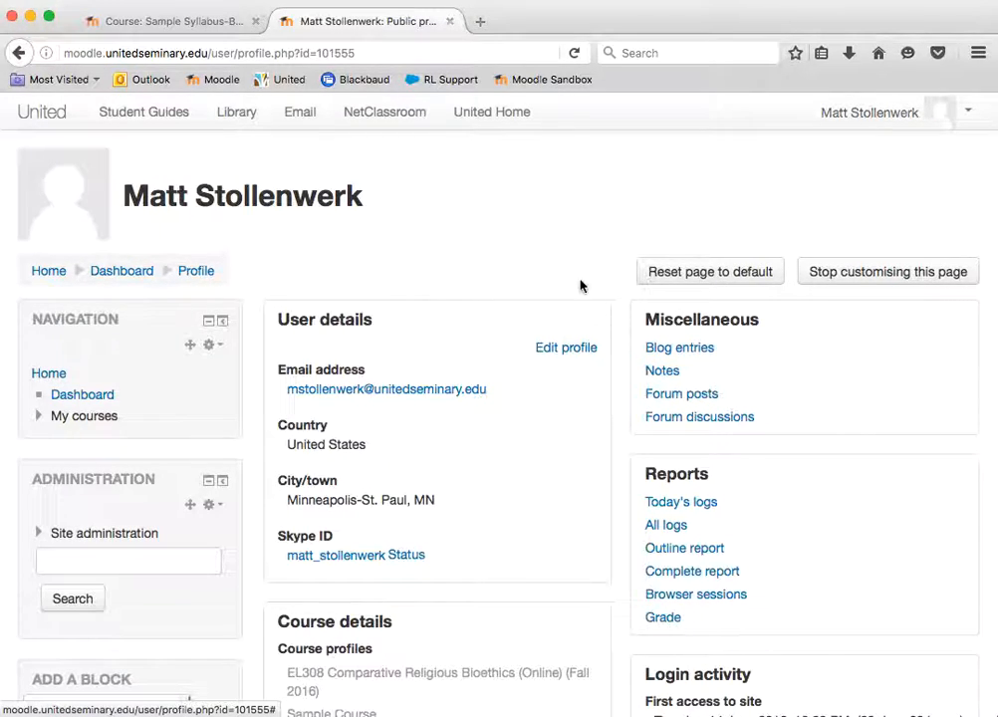
click(574, 351)
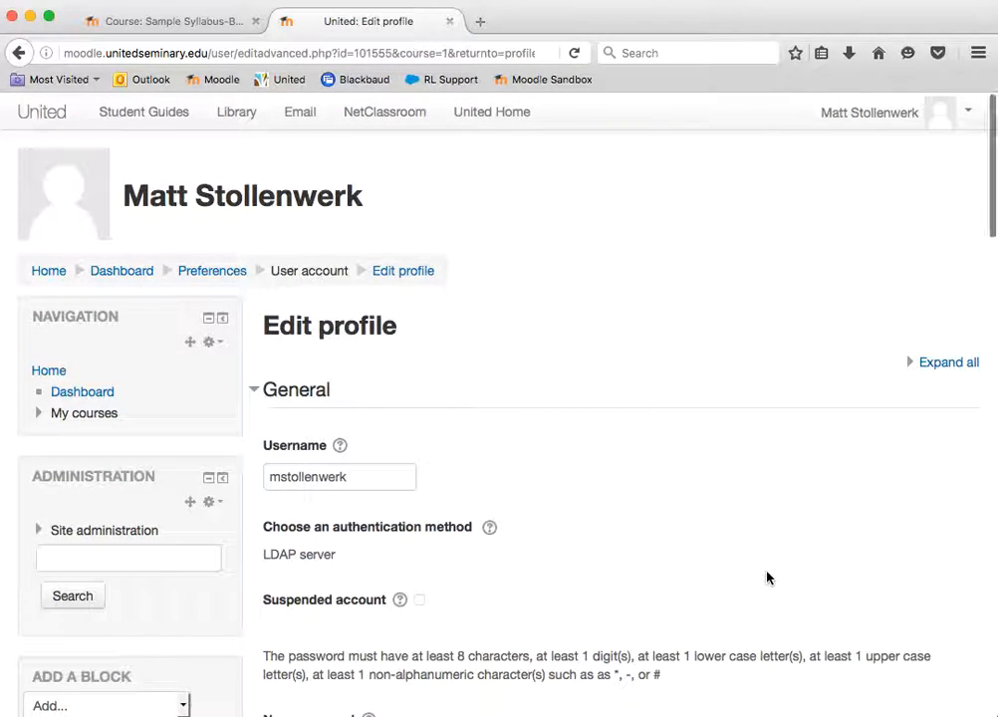
Set the profile's Email display option to "Allow everyone to see my email address"
scroll(767, 577, down, 1)
scroll(767, 577, down, 3)
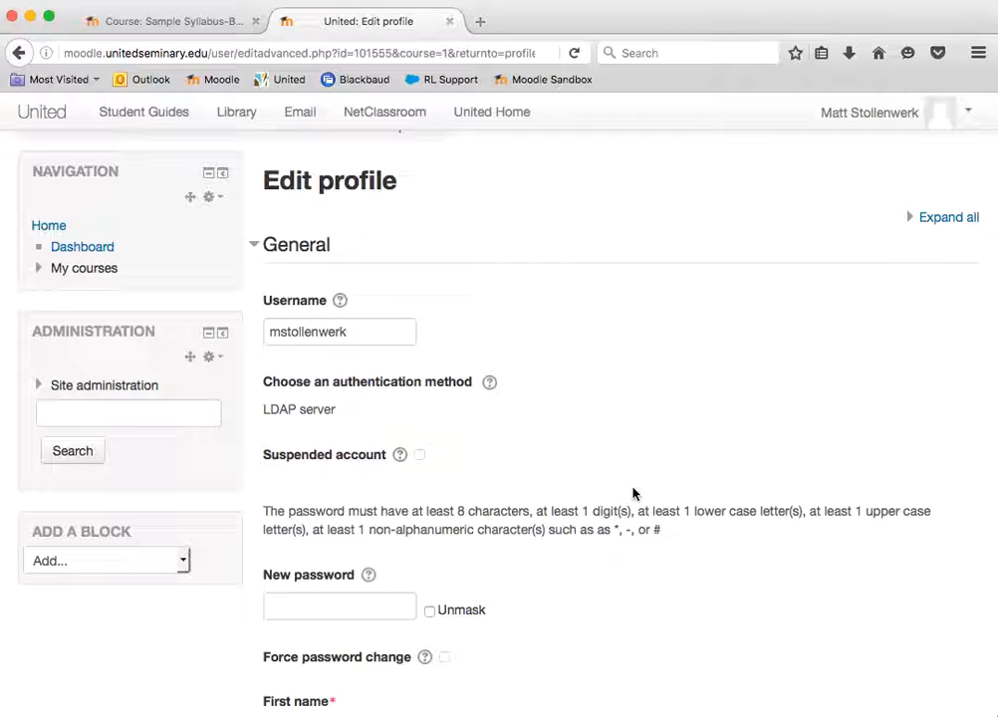
scroll(634, 494, down, 2)
scroll(633, 494, down, 5)
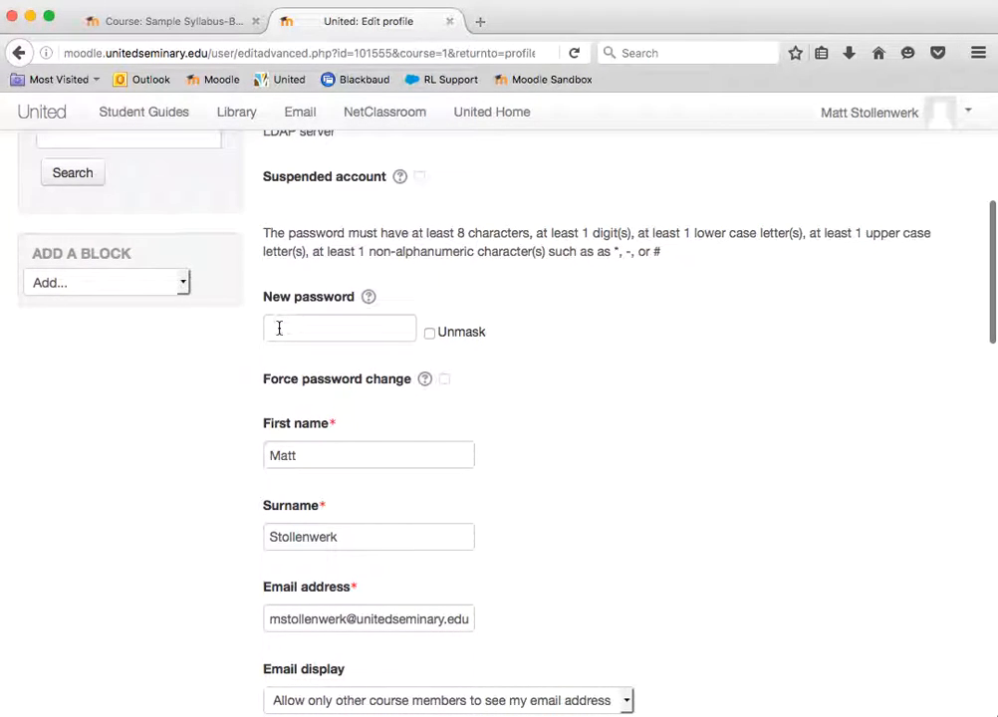
scroll(625, 423, down, 3)
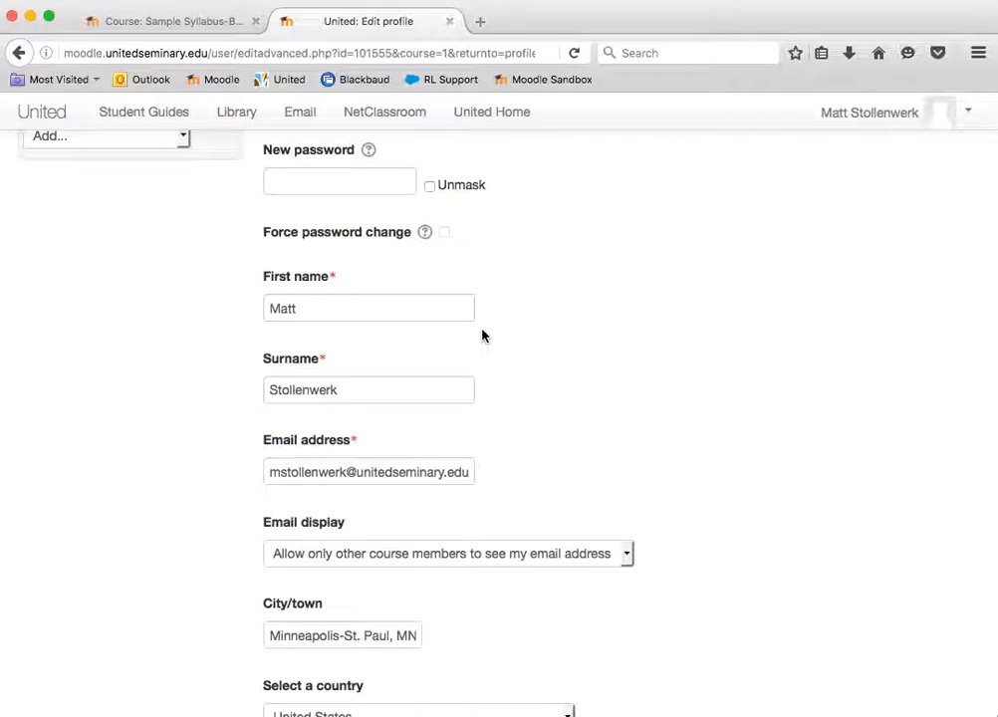
scroll(728, 488, down, 3)
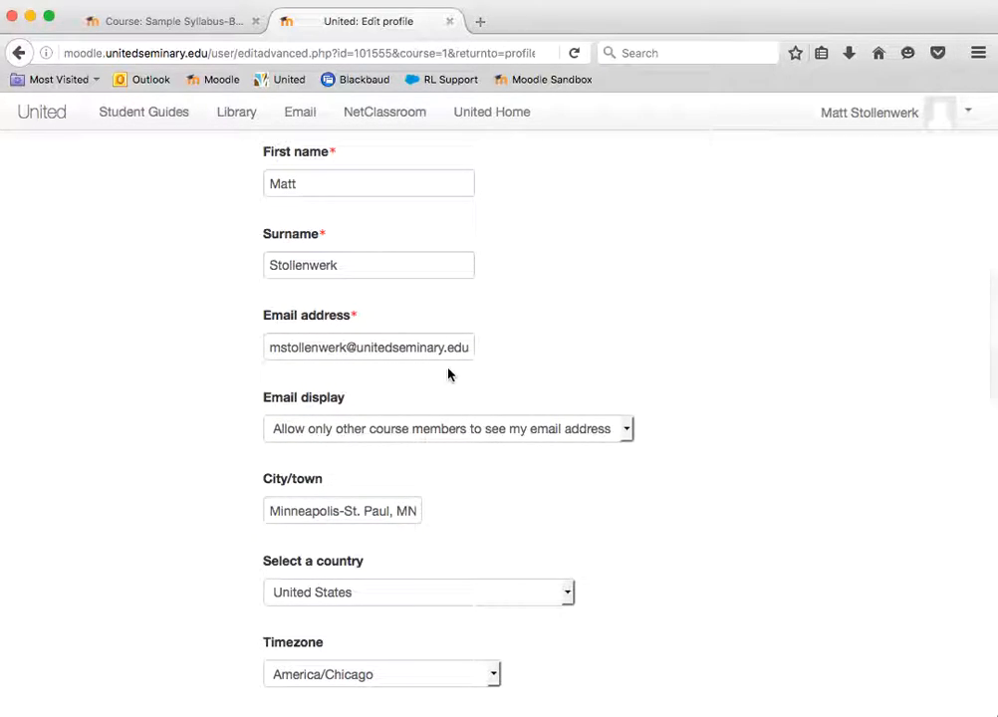
scroll(737, 405, down, 3)
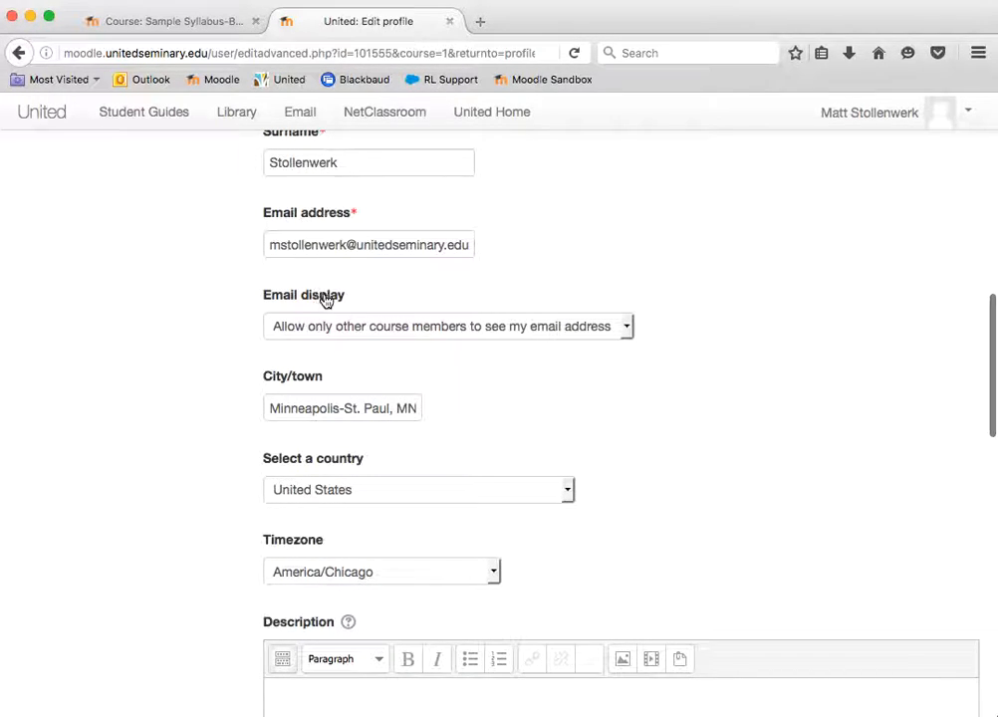
click(629, 327)
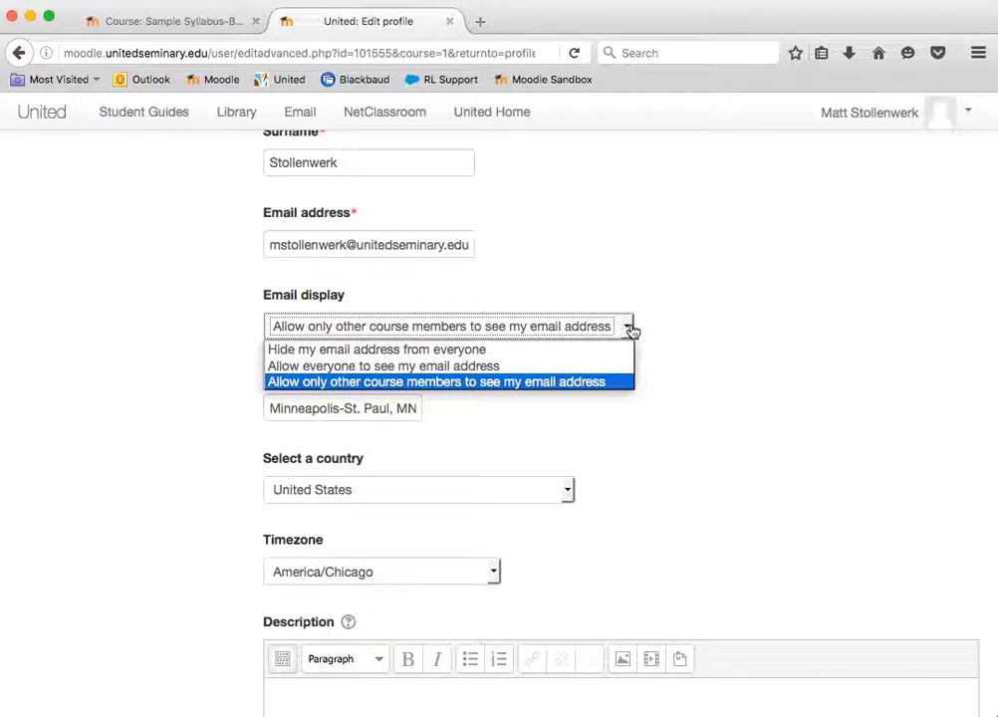
click(500, 366)
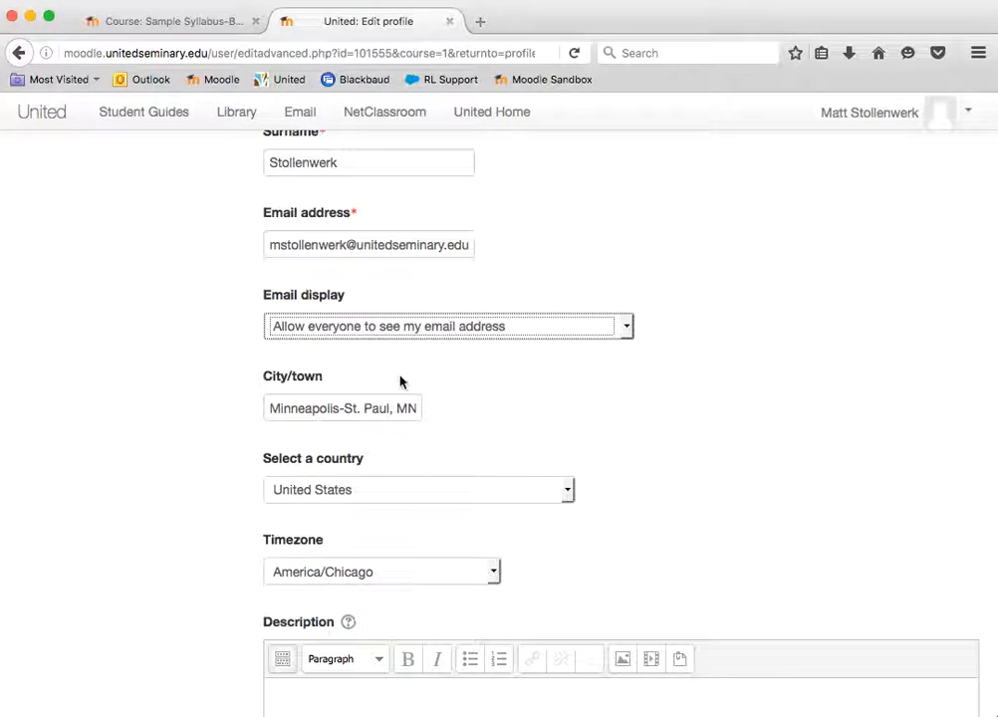
Check the profile's city/town field and look through the available timezones without choosing another one
click(337, 402)
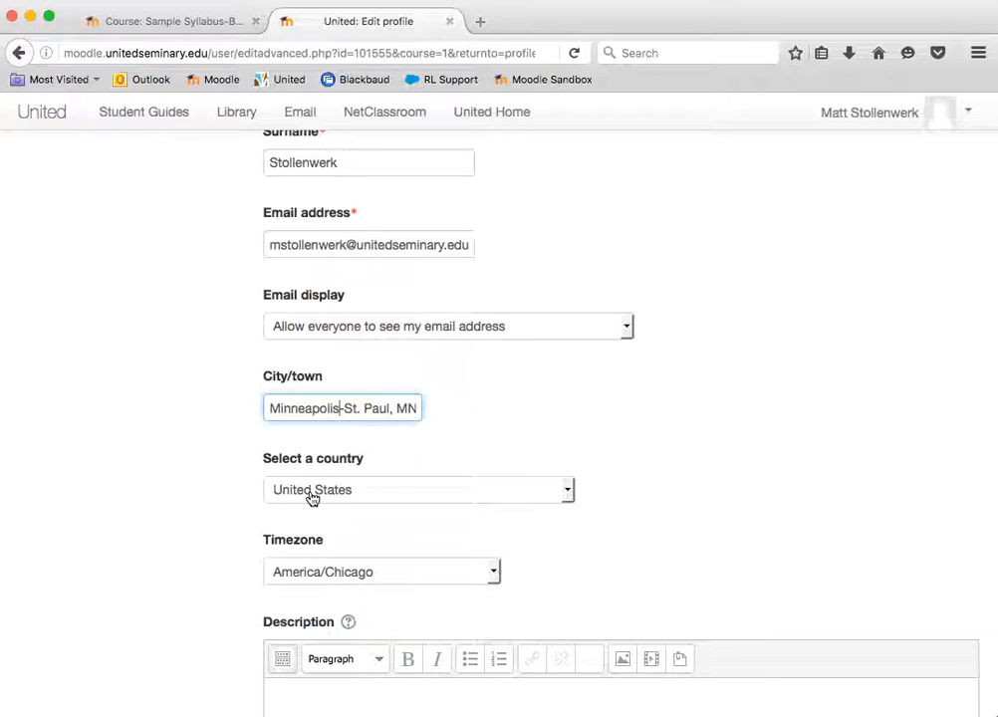
click(497, 574)
scroll(444, 519, down, 20)
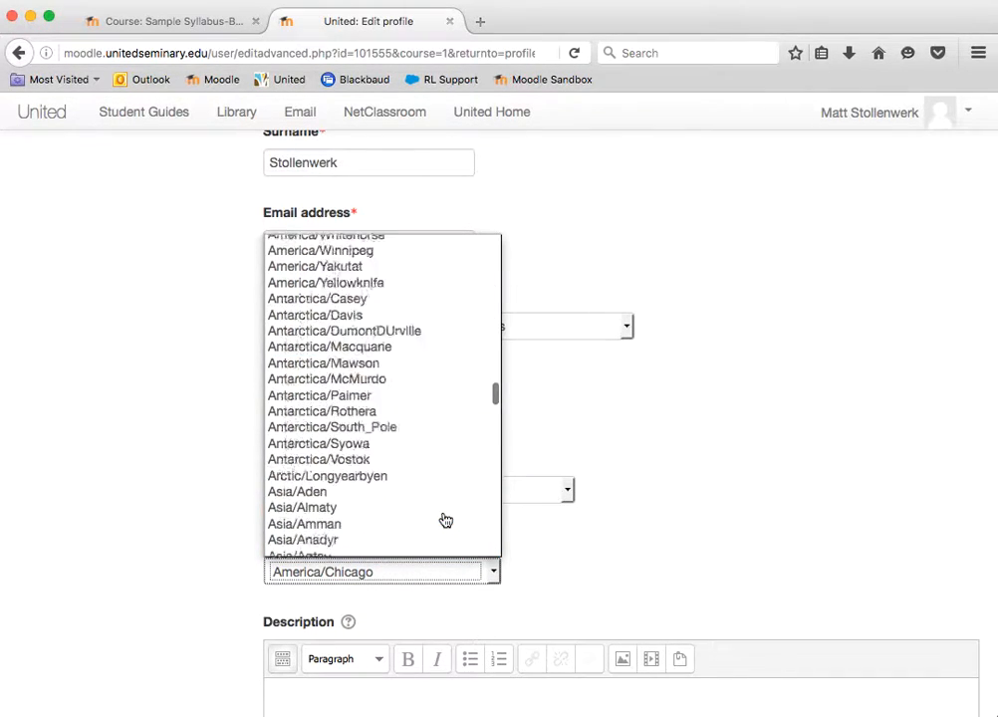
scroll(445, 520, down, 5)
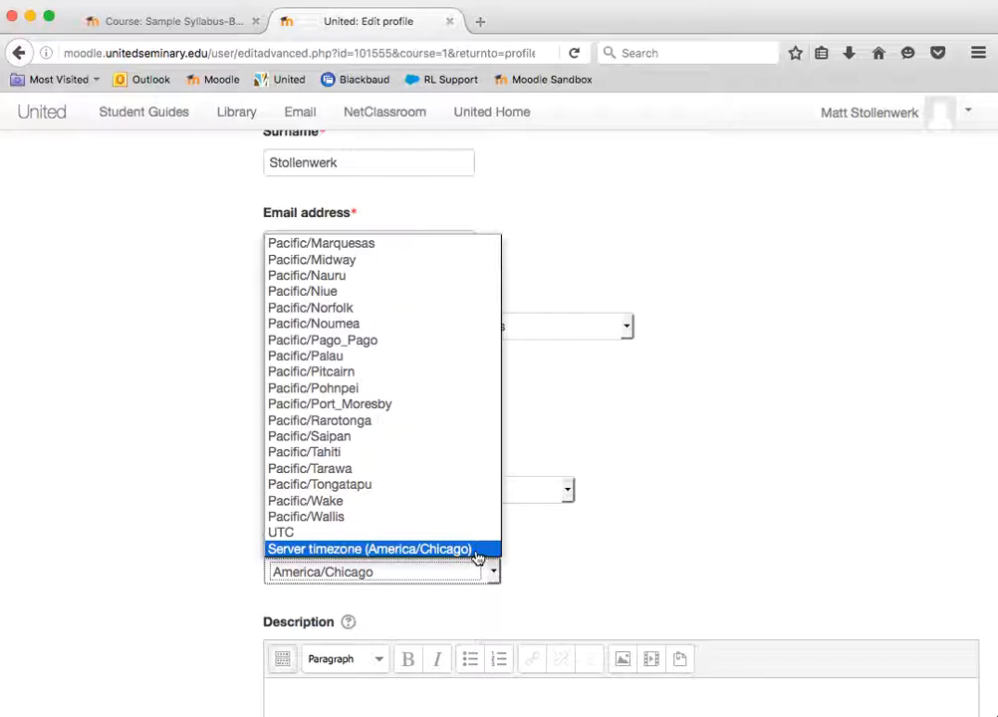
scroll(420, 403, up, 20)
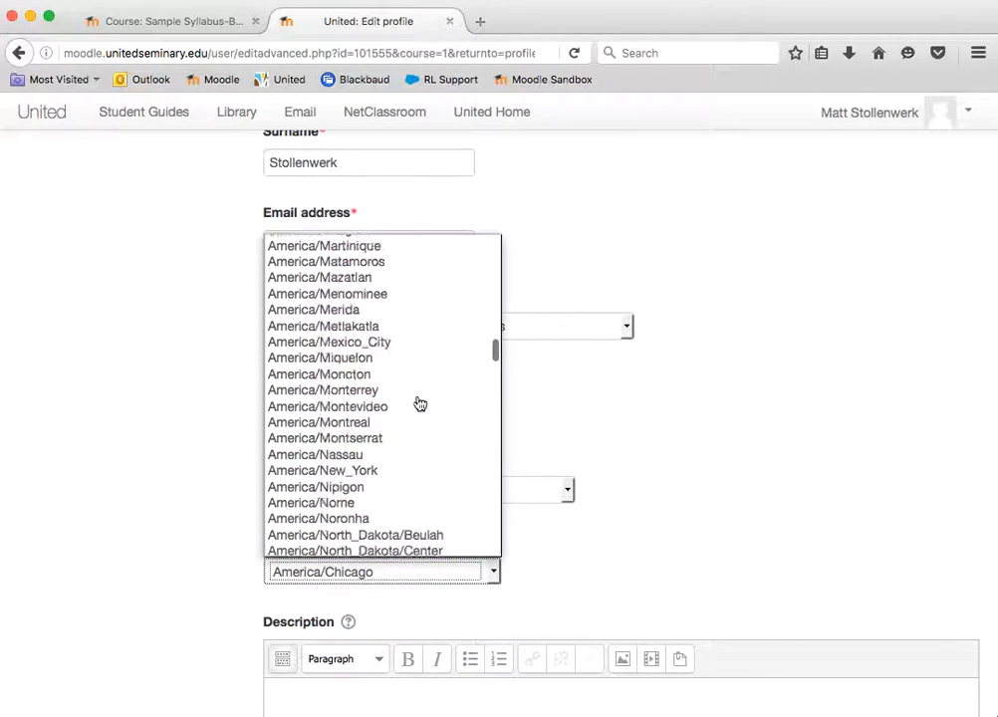
scroll(416, 398, down, 2)
scroll(299, 491, down, 20)
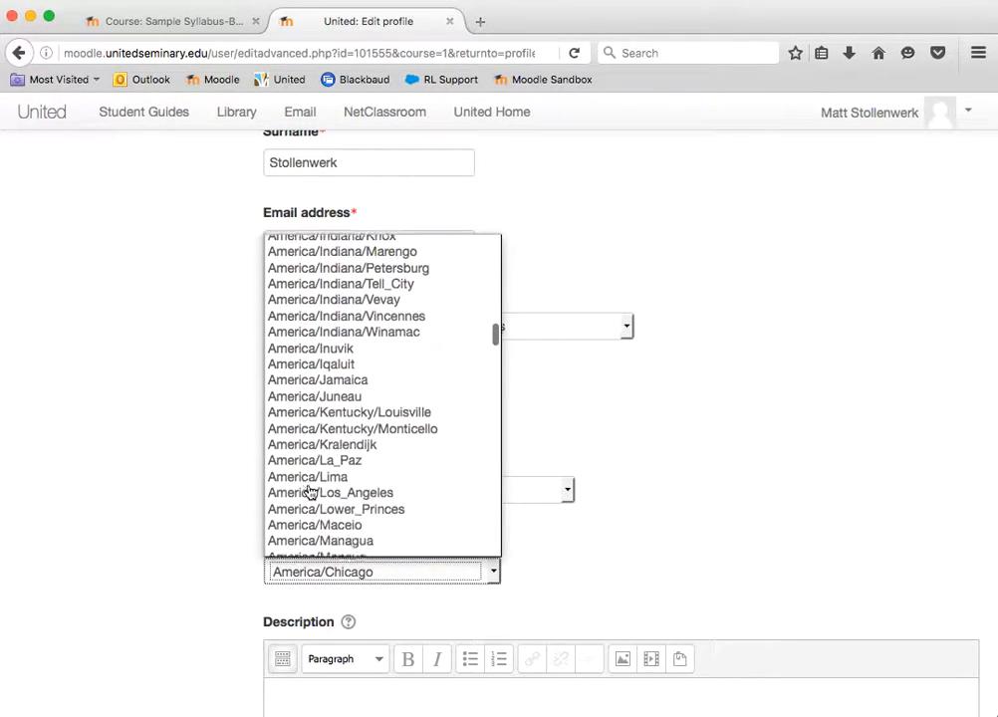
click(715, 461)
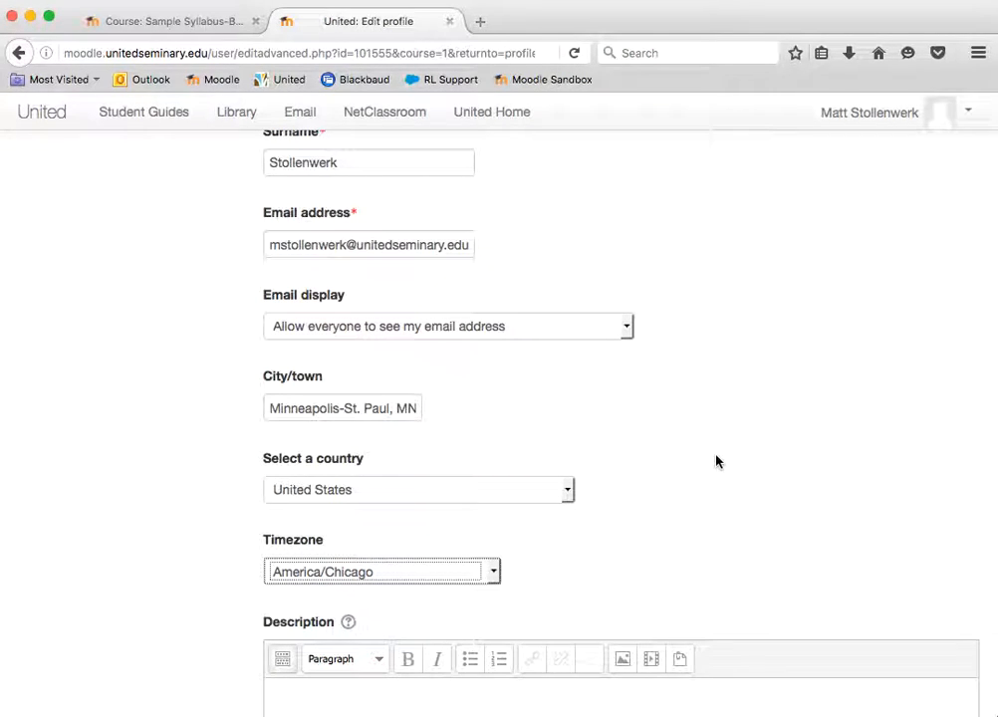
Upload the account holder's portrait JPG from the Documents folder as the new profile picture, keeping the All rights reserved license
scroll(634, 535, down, 5)
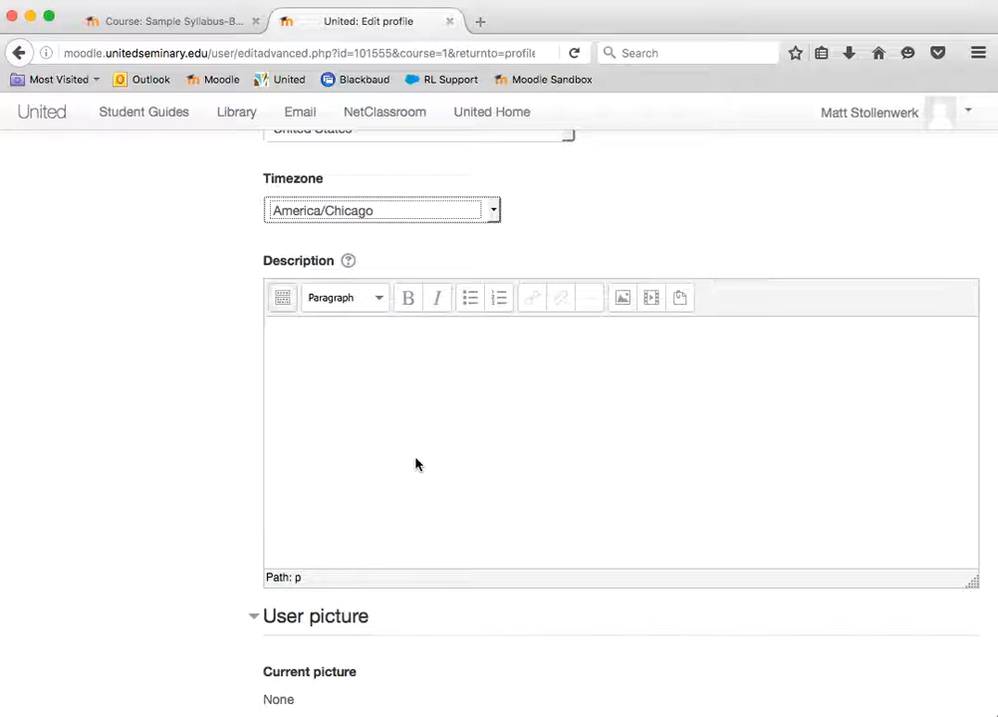
scroll(416, 464, down, 5)
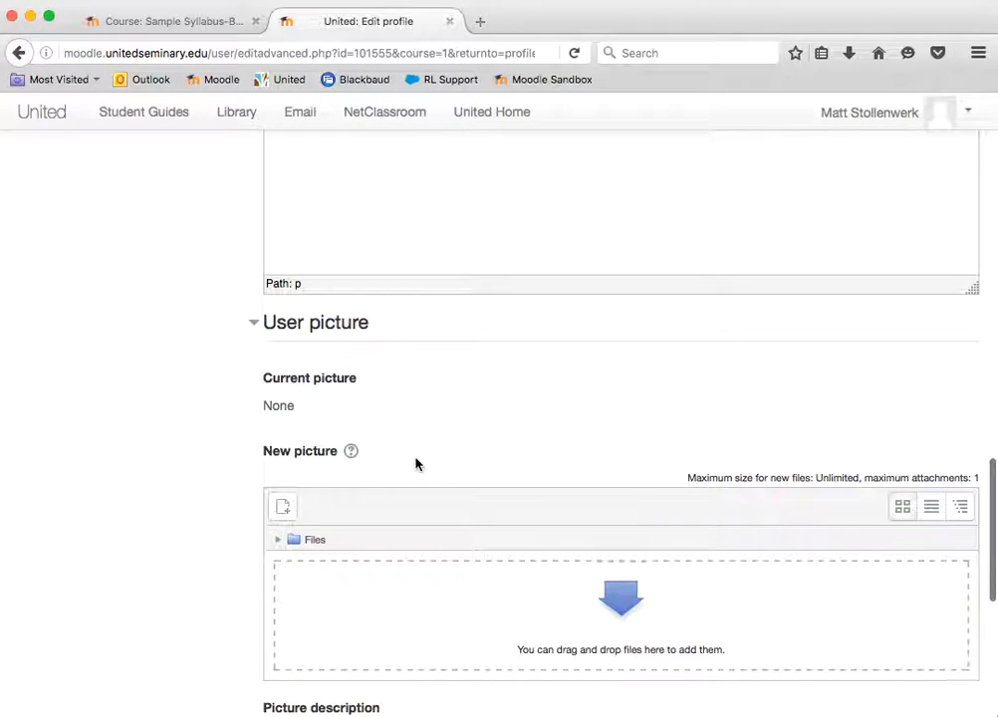
scroll(574, 359, up, 7)
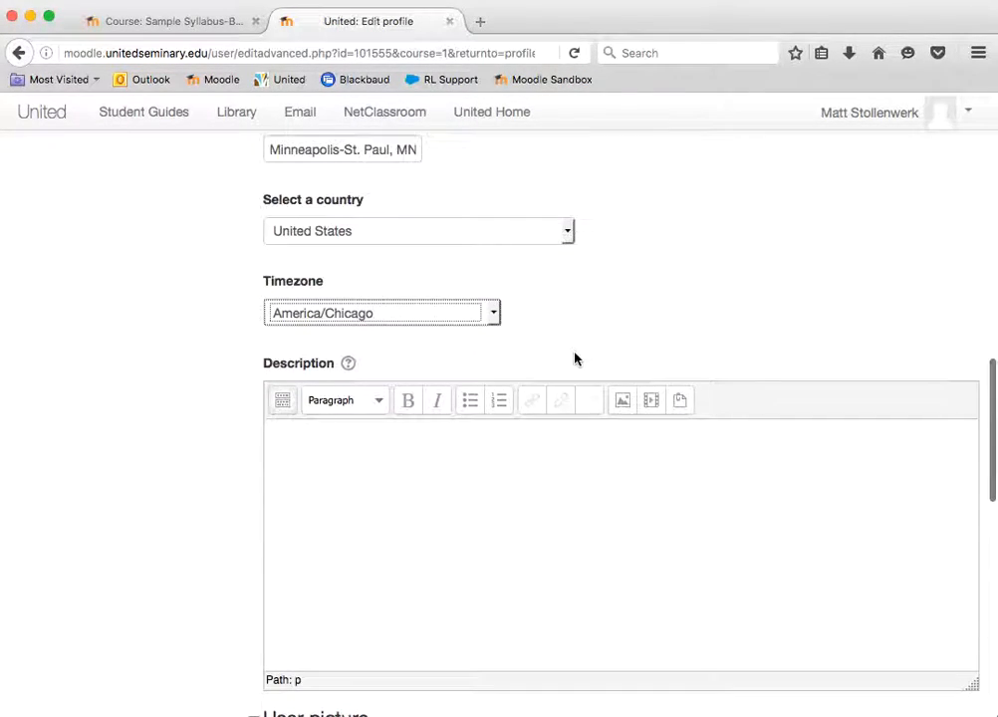
scroll(574, 359, down, 6)
scroll(495, 439, down, 2)
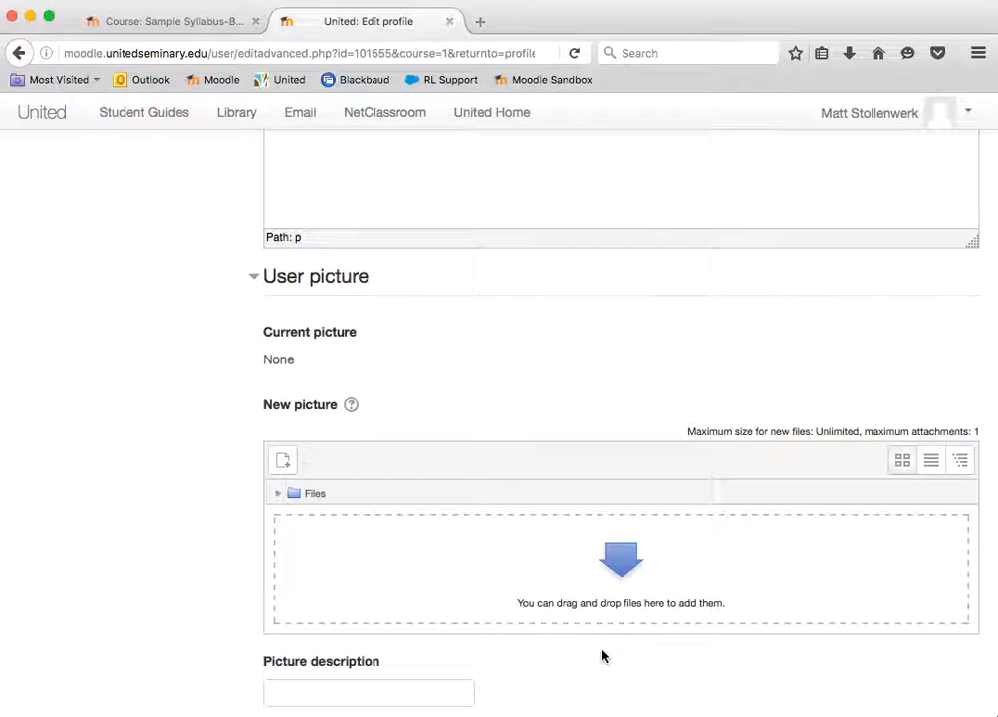
scroll(601, 655, down, 2)
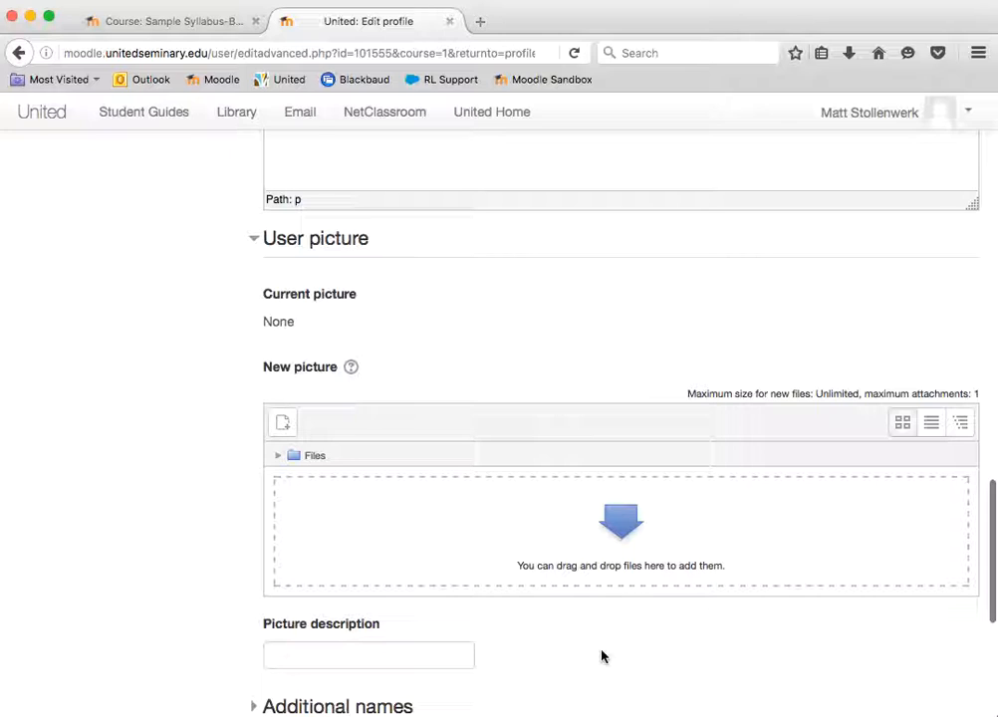
click(284, 427)
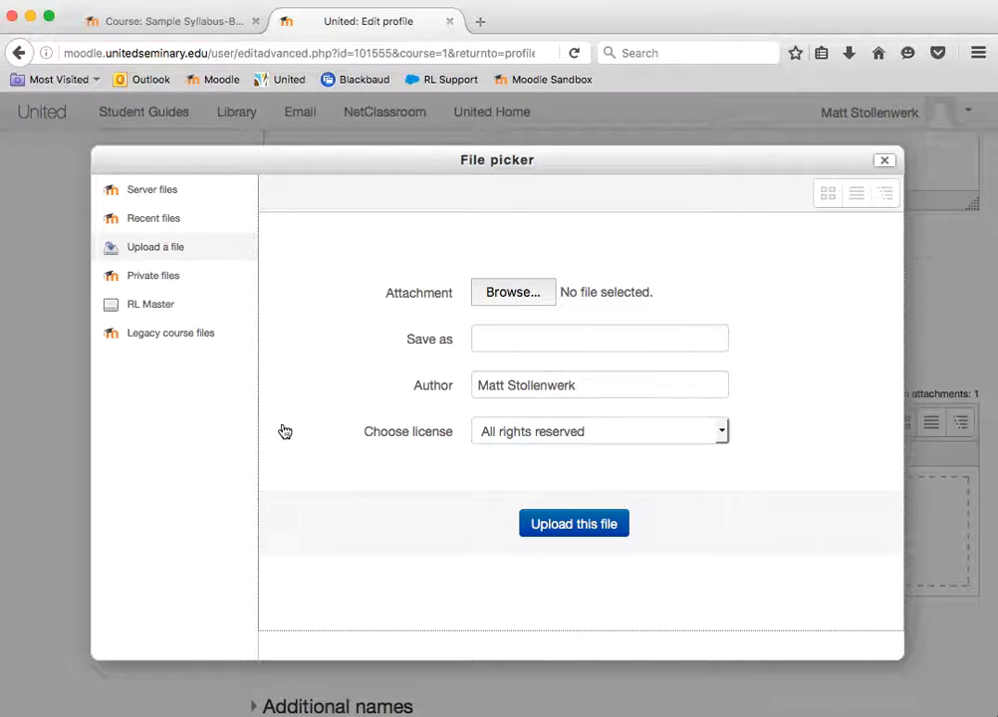
click(520, 292)
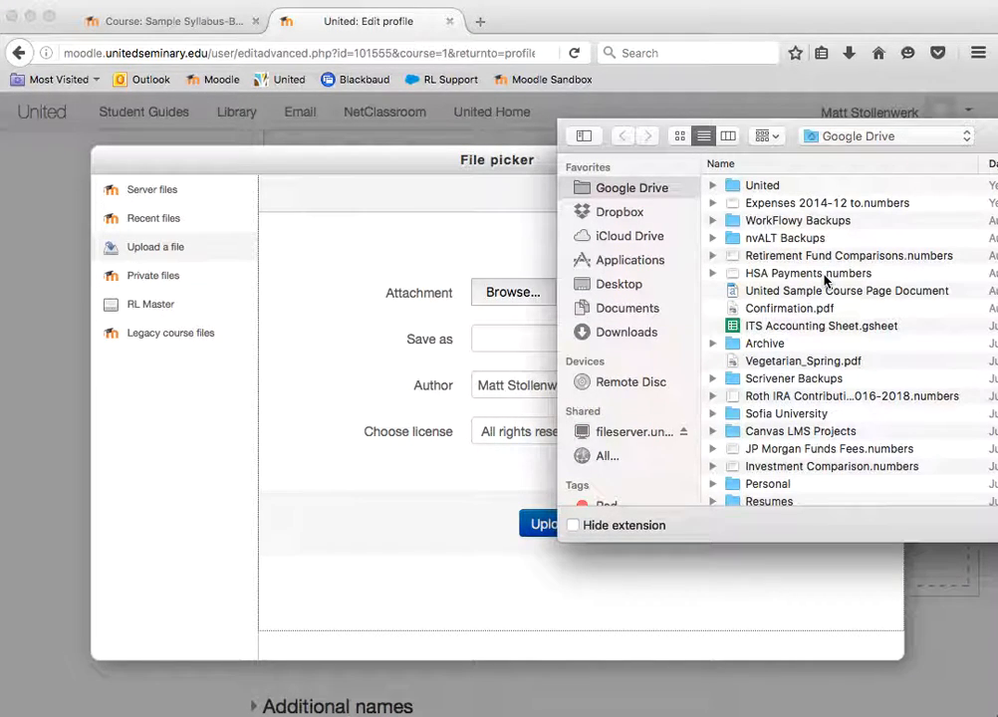
click(638, 311)
scroll(837, 349, down, 5)
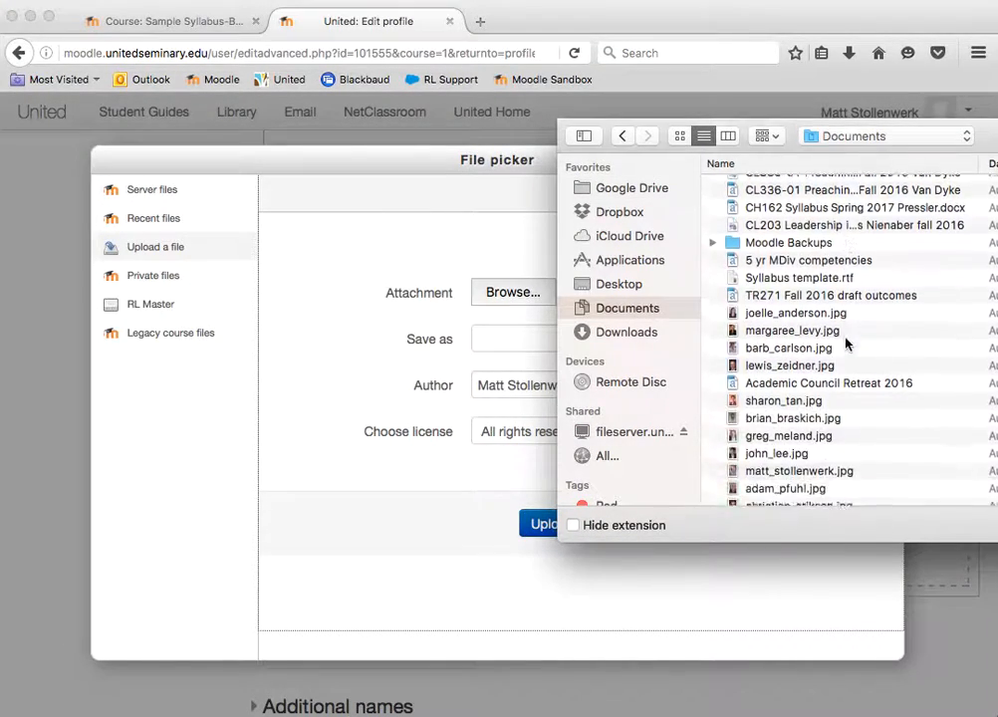
double_click(786, 411)
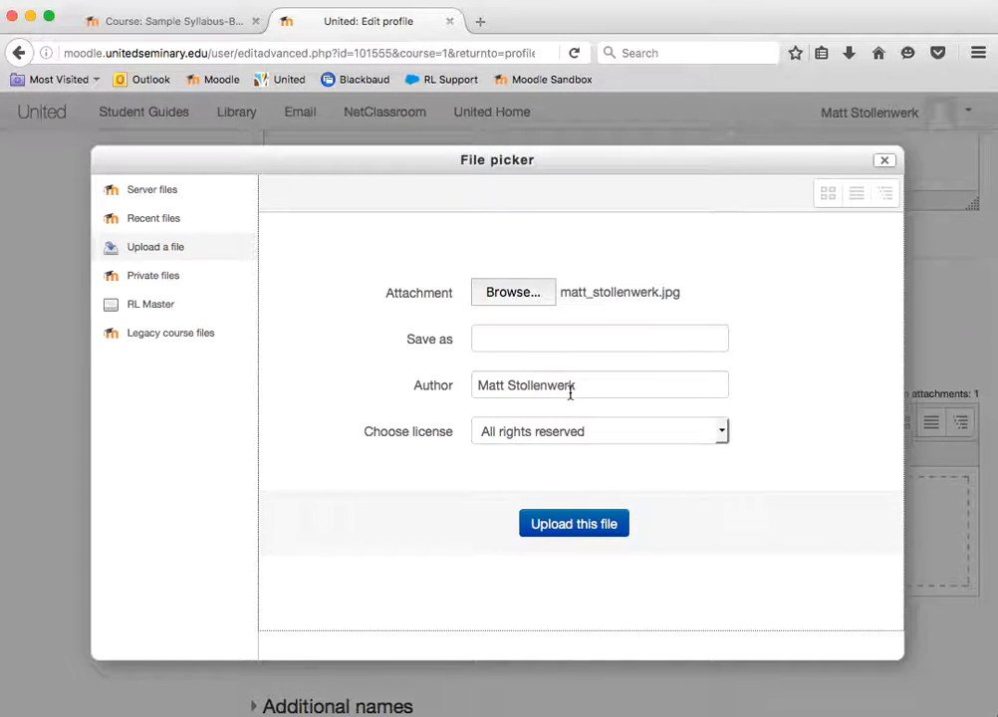
click(559, 532)
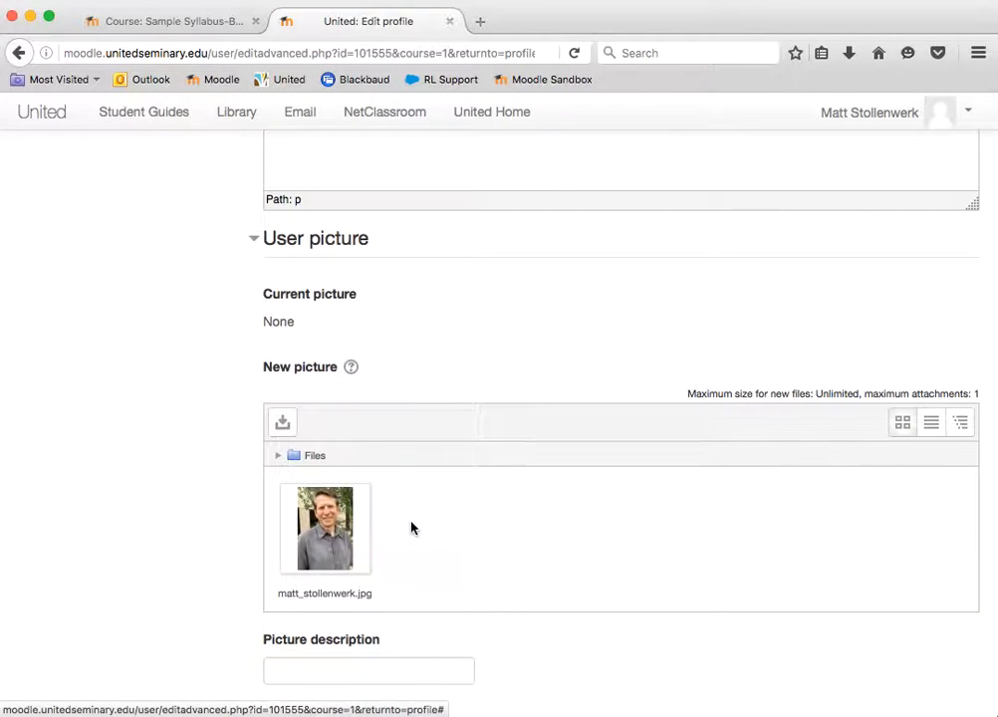
Enter the account holder's full name as the picture description
scroll(411, 528, down, 3)
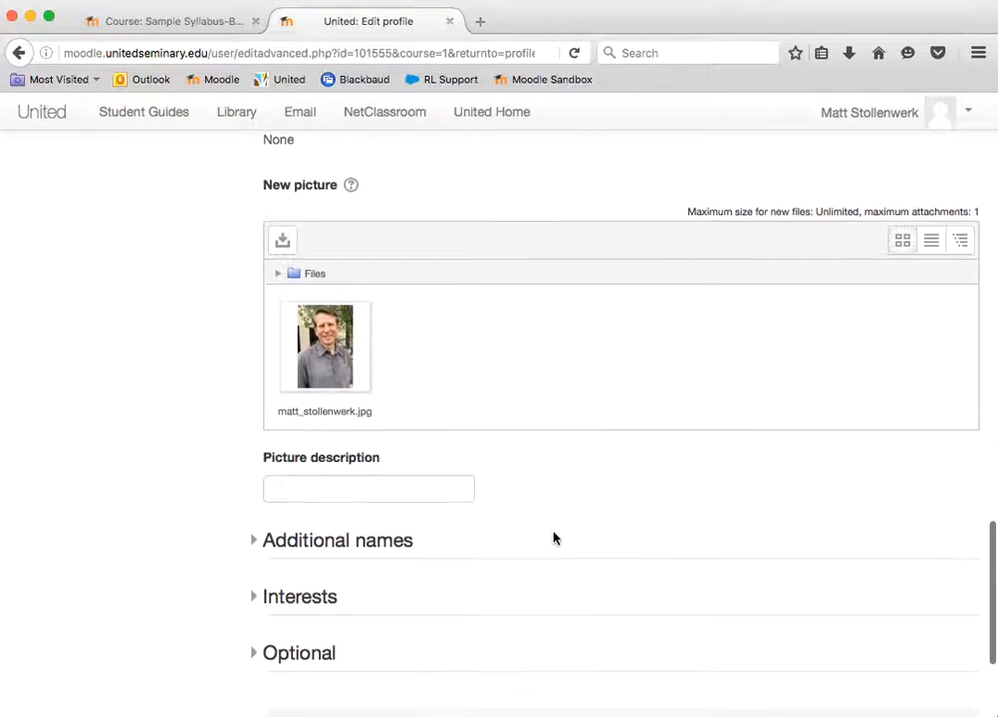
click(403, 484)
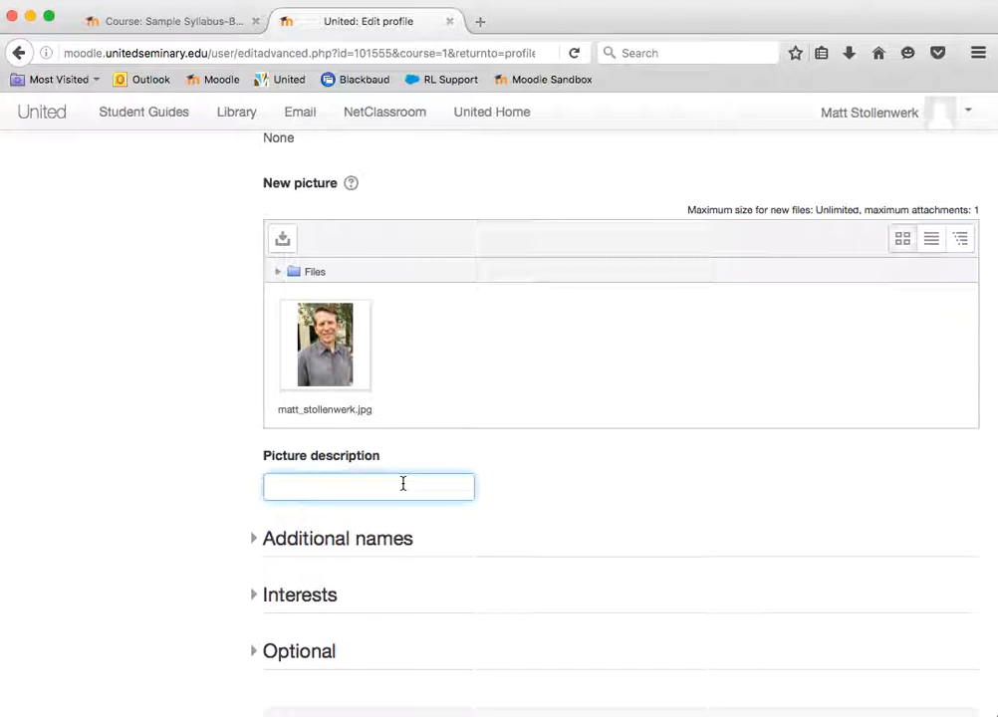
text(Matt Stollenwerk)
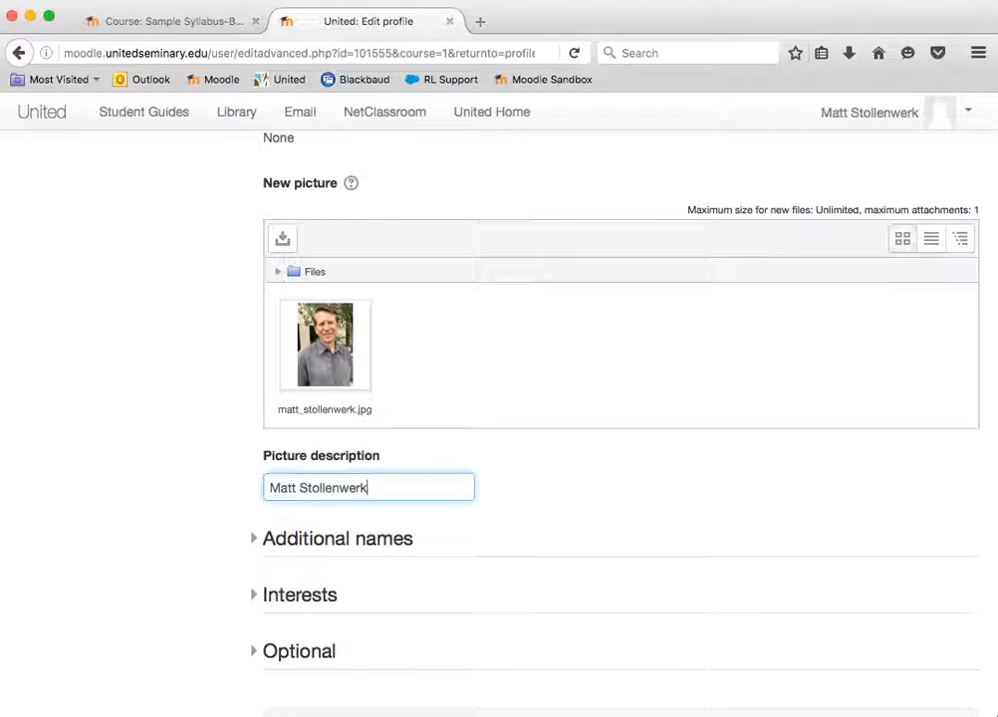
Expand the Additional names and Interests sections of the profile form and review their fields
scroll(594, 485, down, 2)
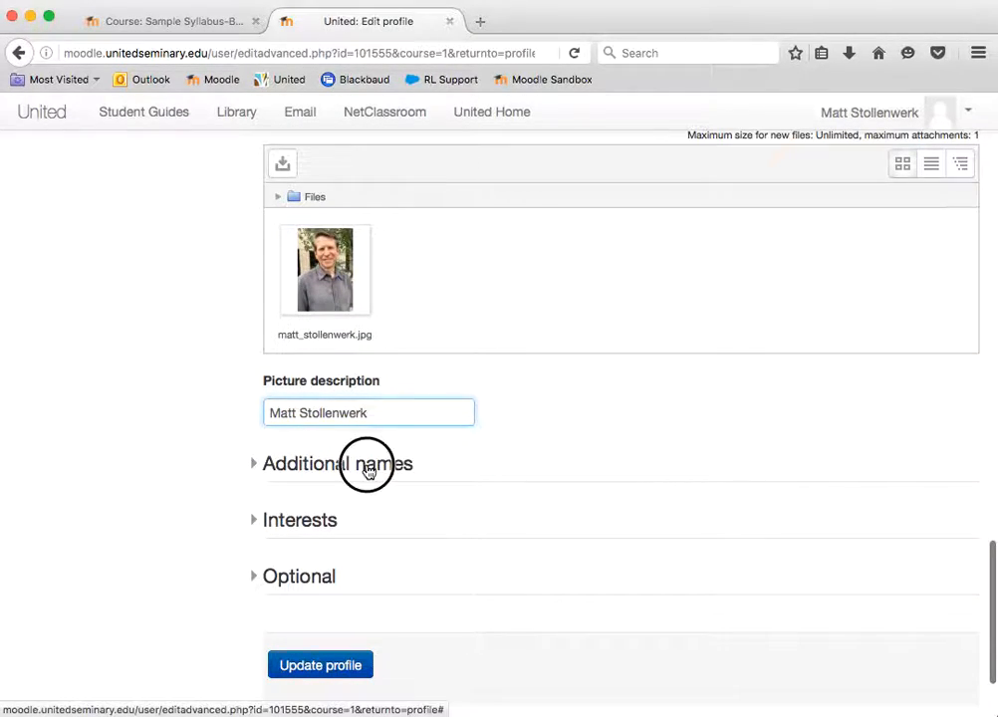
click(367, 470)
scroll(529, 470, down, 5)
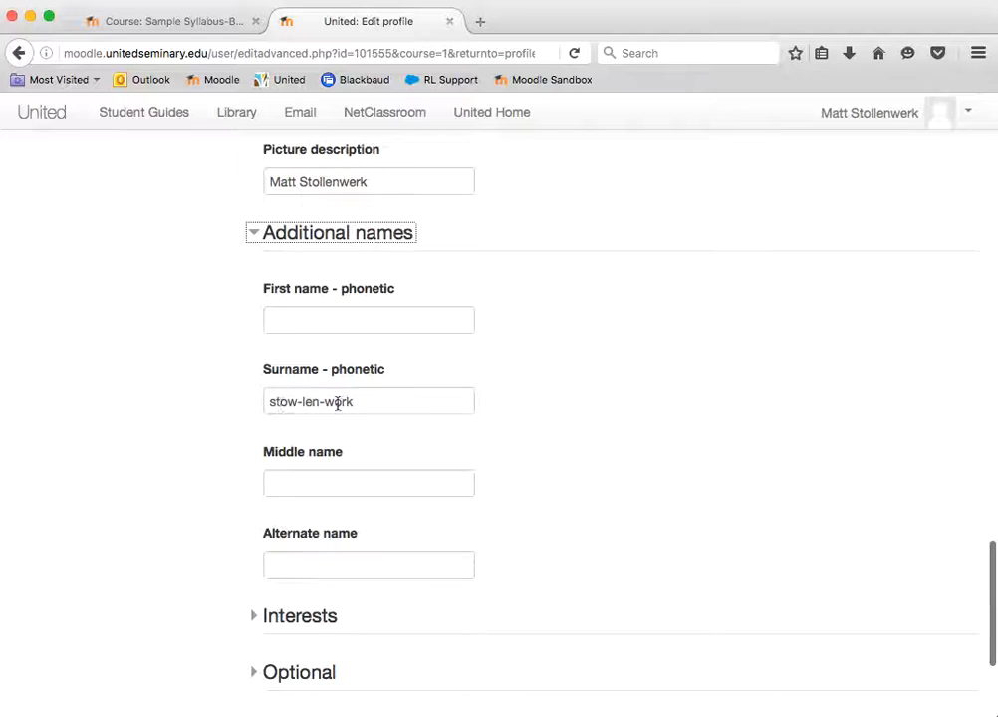
scroll(519, 492, down, 2)
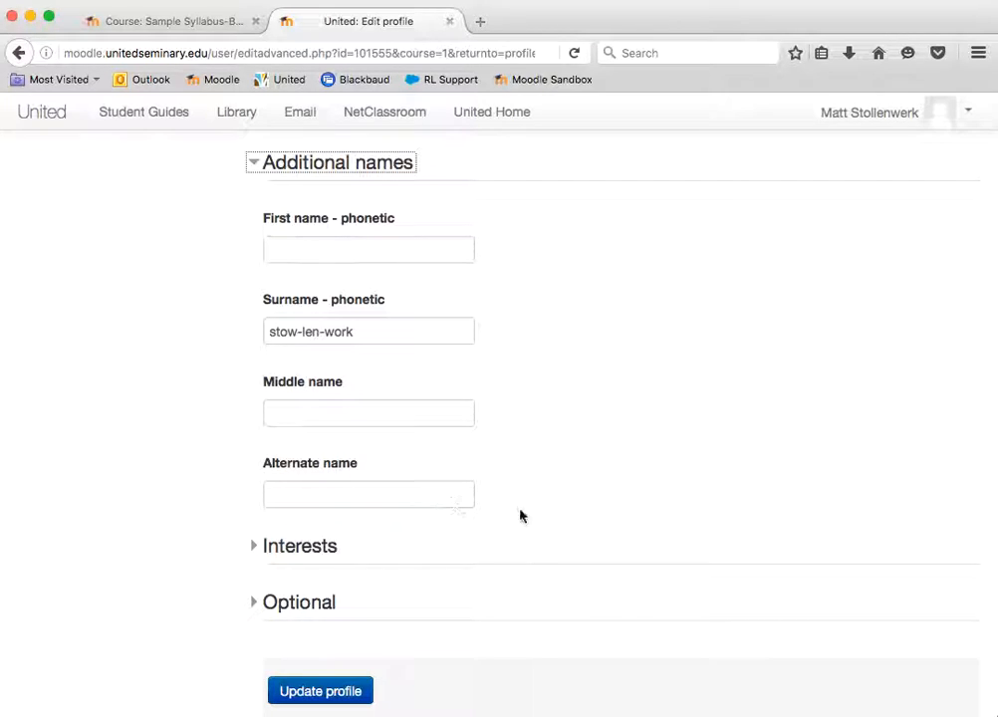
scroll(556, 520, down, 3)
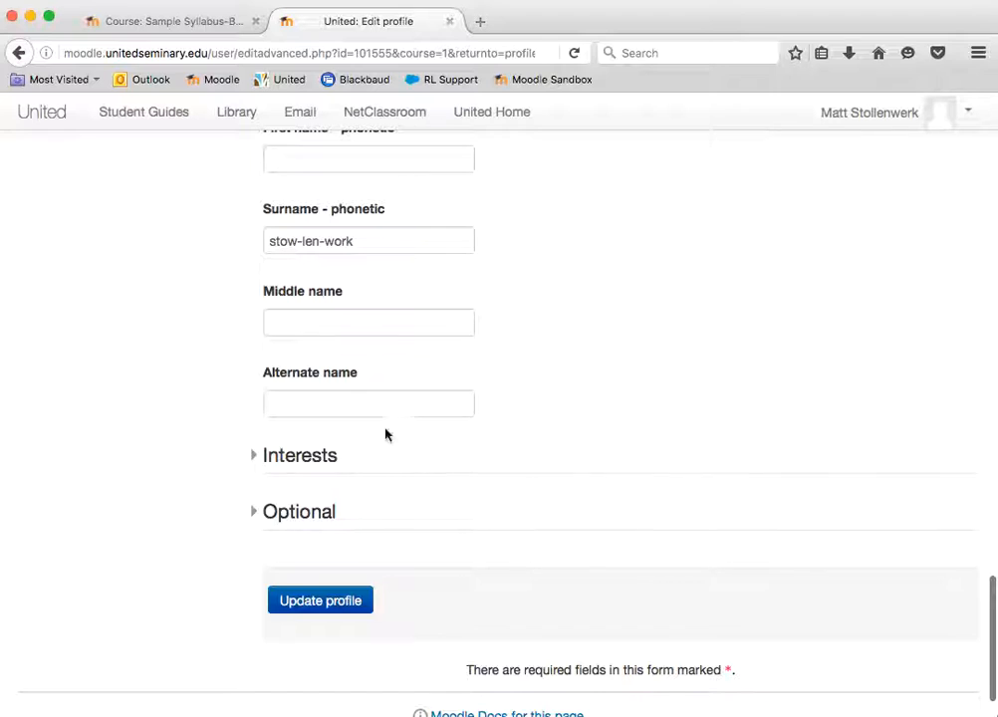
click(253, 458)
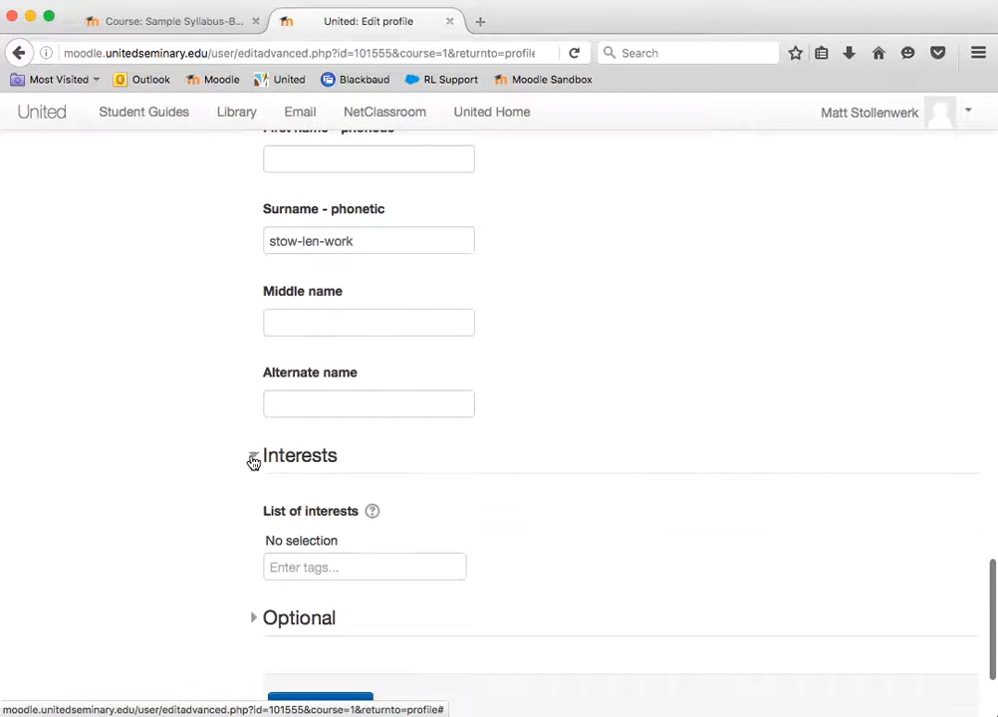
scroll(585, 587, down, 2)
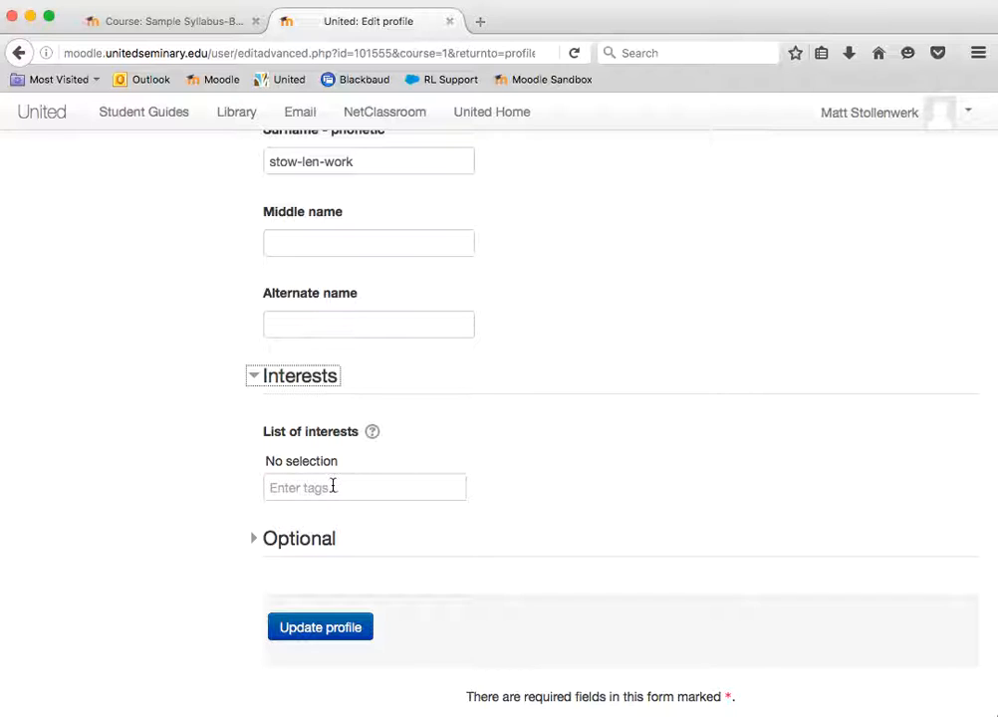
Expand the Optional section and review its fields, from Web page and messaging IDs down to the phone and address fields
click(303, 540)
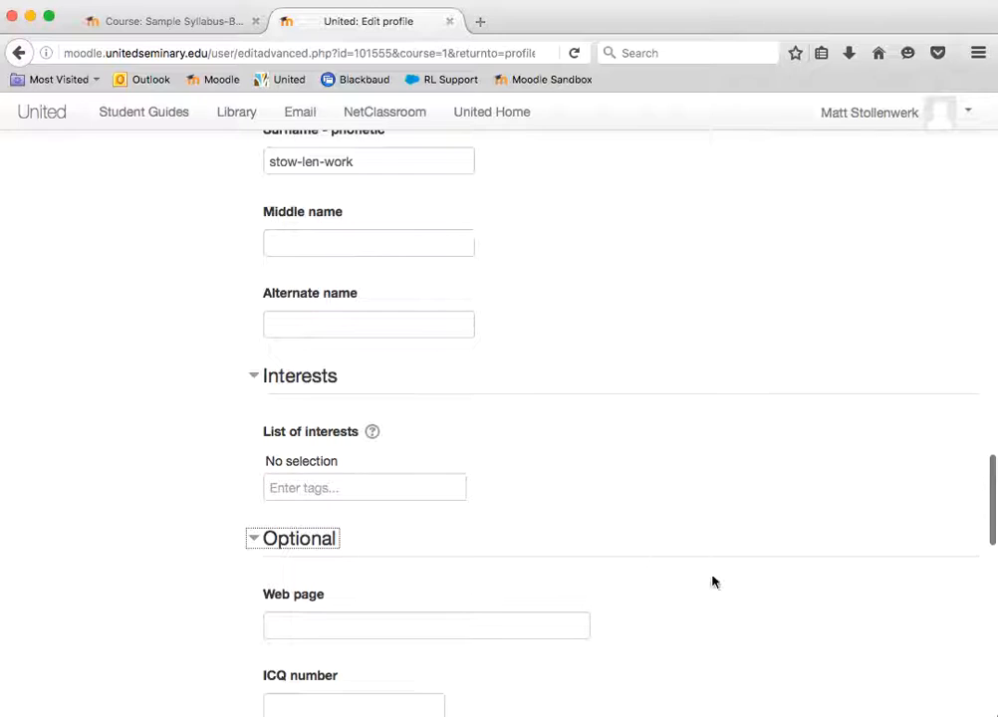
scroll(712, 581, down, 1)
scroll(712, 581, down, 5)
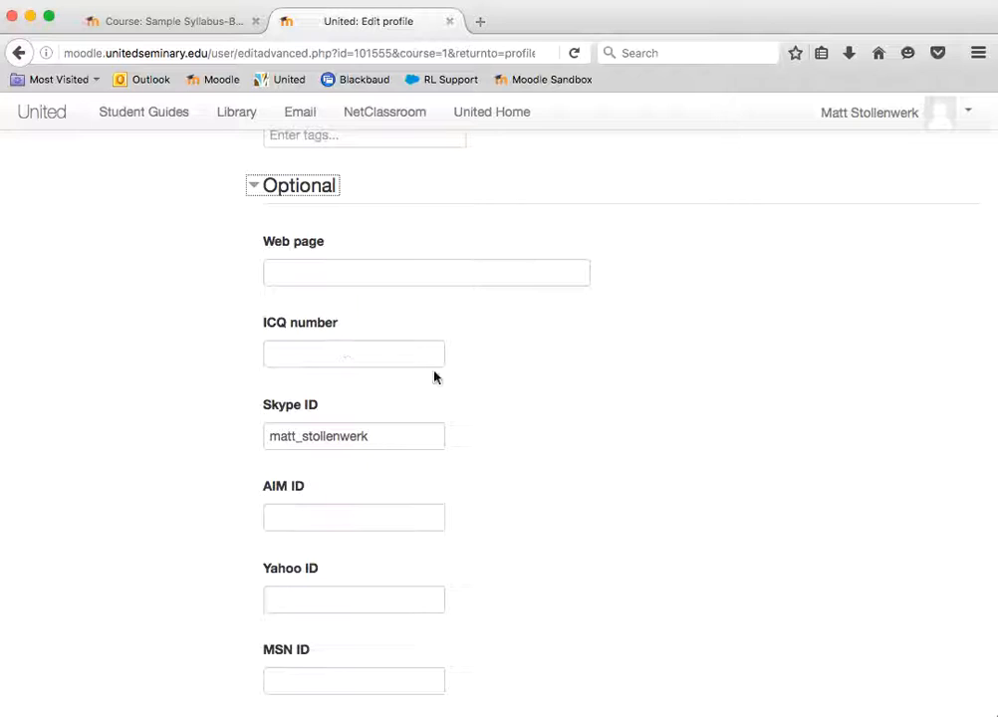
scroll(492, 422, down, 5)
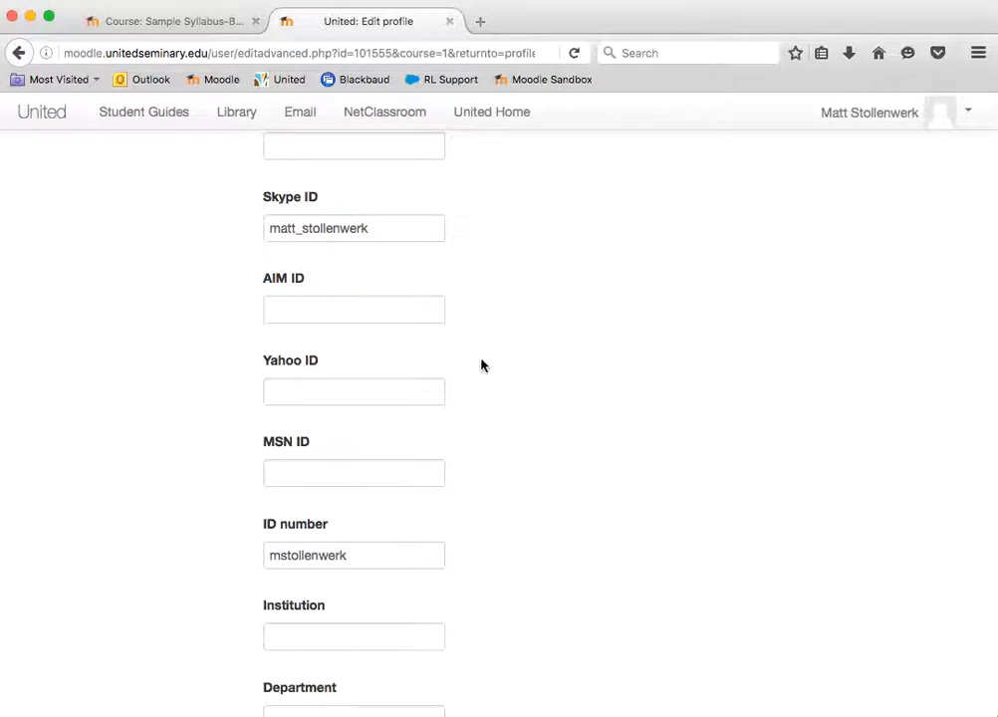
scroll(468, 383, down, 1)
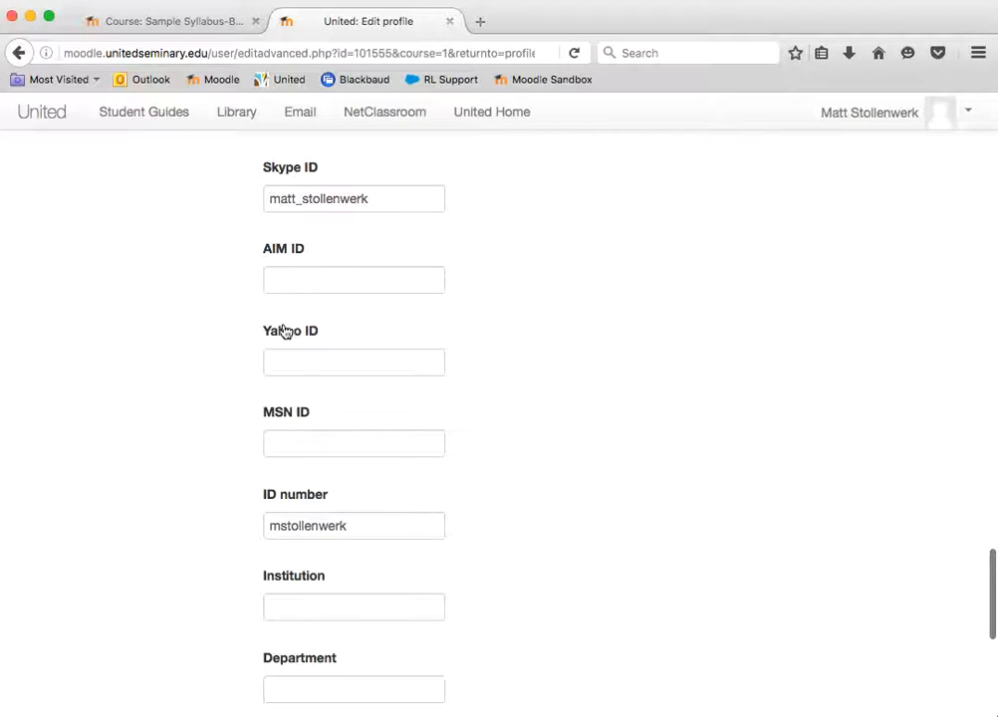
scroll(544, 507, down, 5)
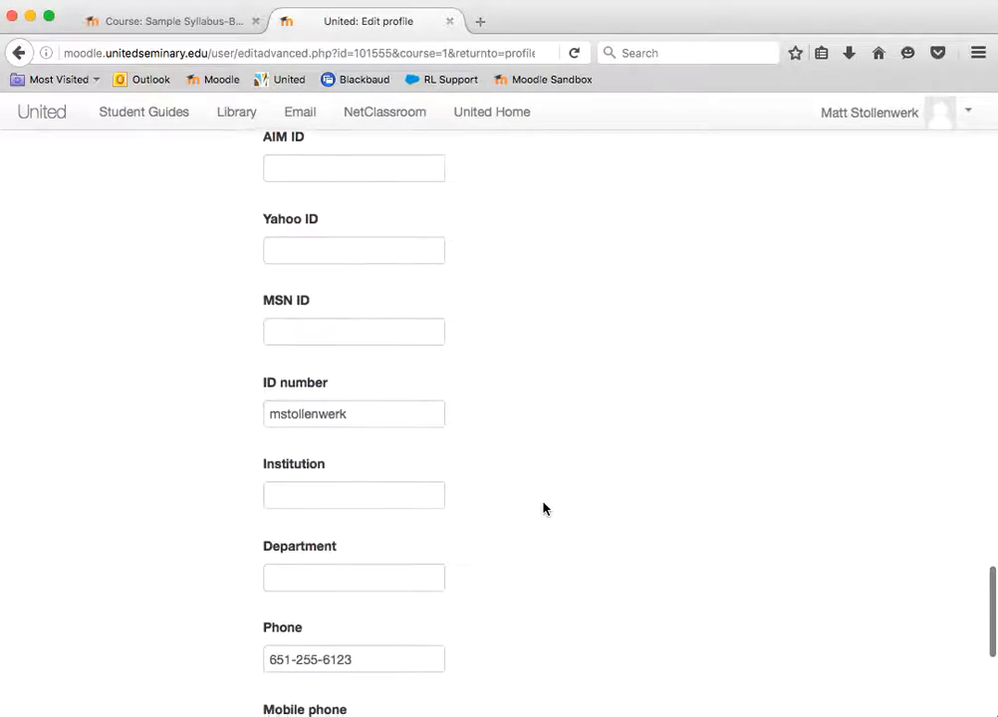
scroll(544, 508, down, 2)
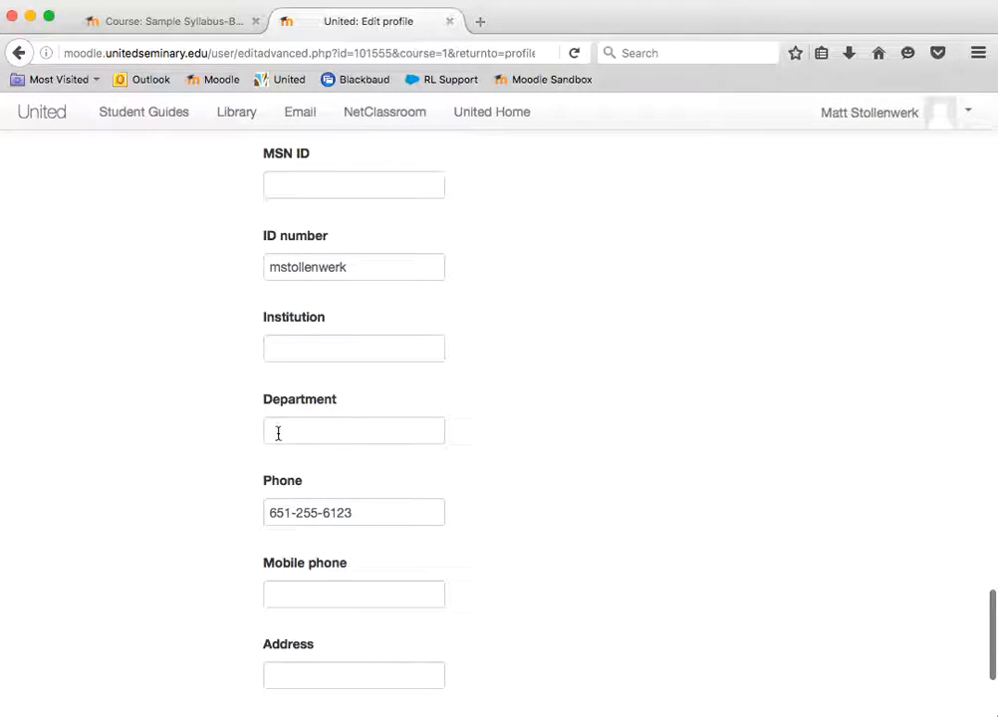
scroll(528, 478, down, 2)
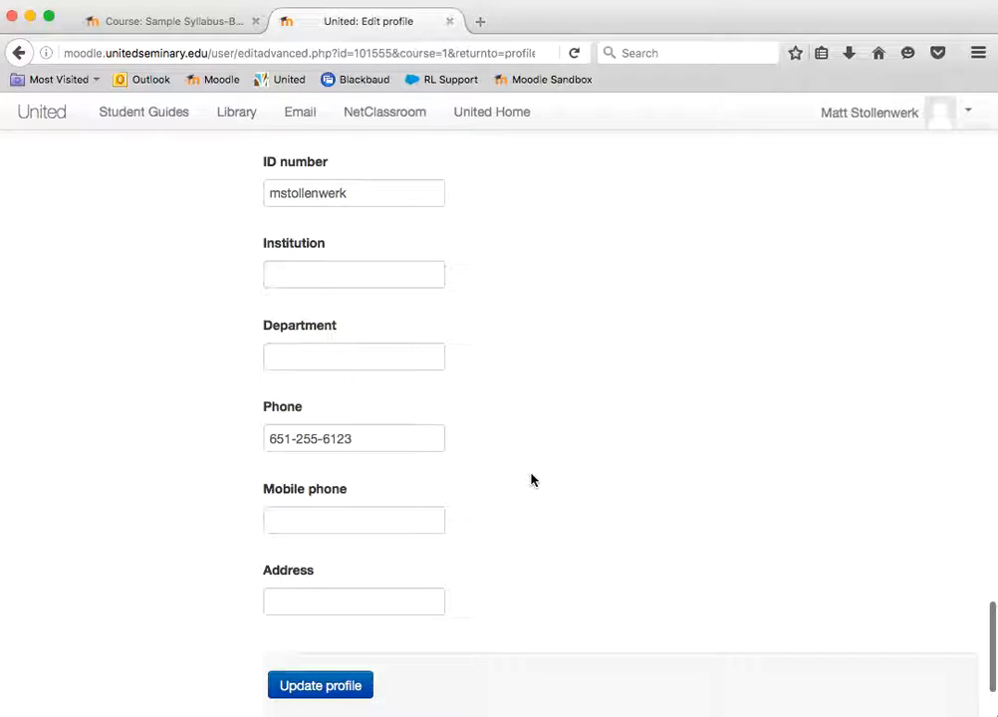
scroll(589, 530, down, 1)
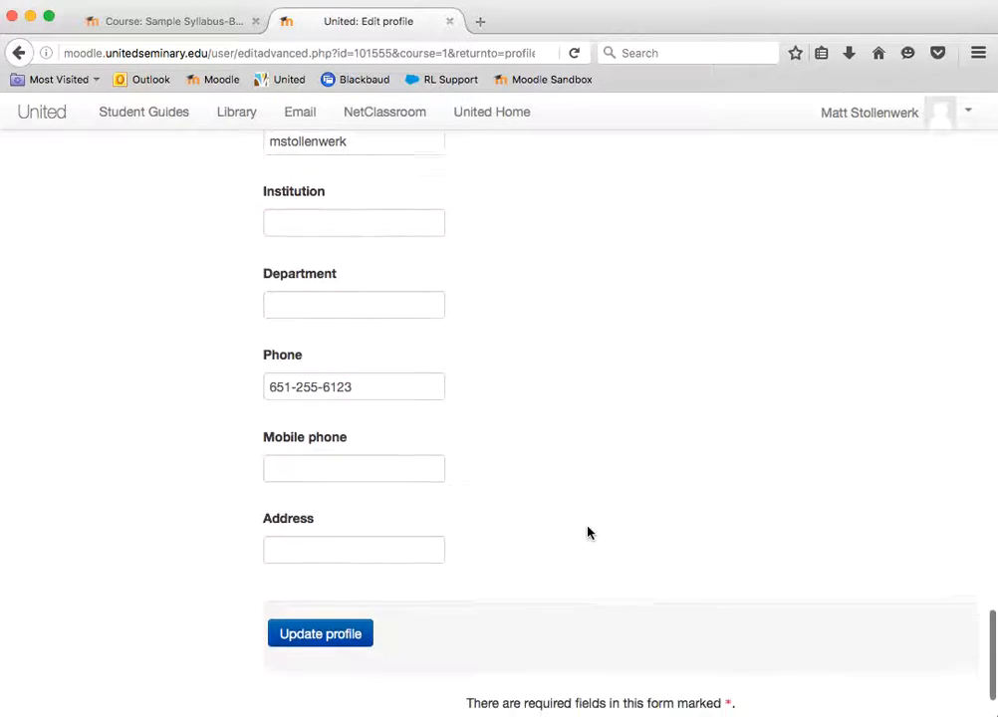
scroll(588, 532, down, 2)
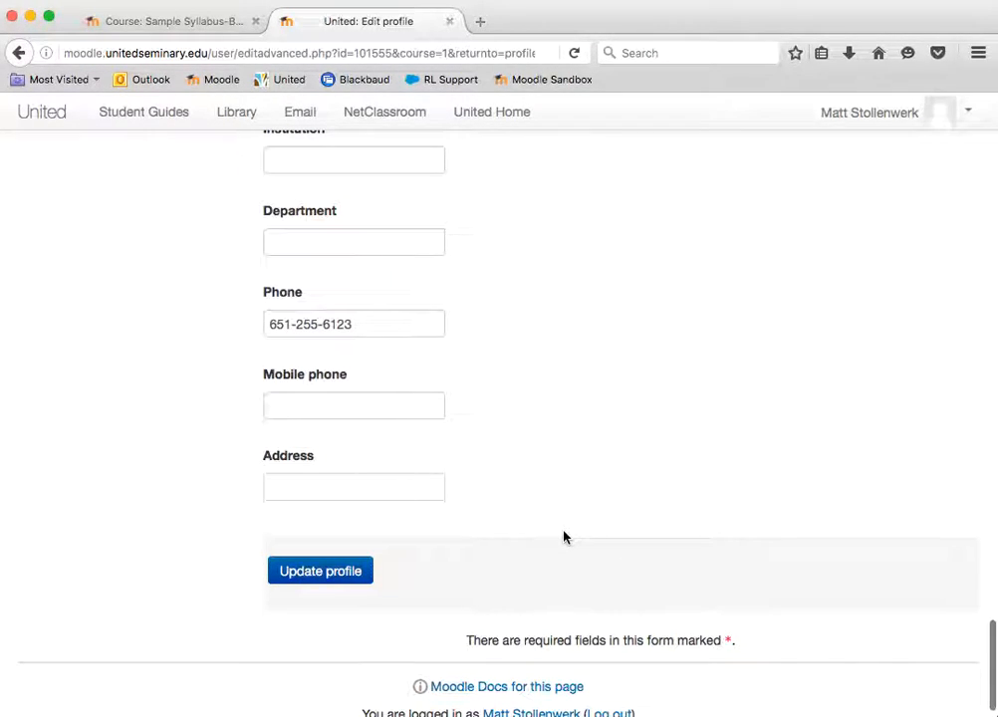
Save the profile changes and review the user details and course profiles on the updated profile page
click(321, 572)
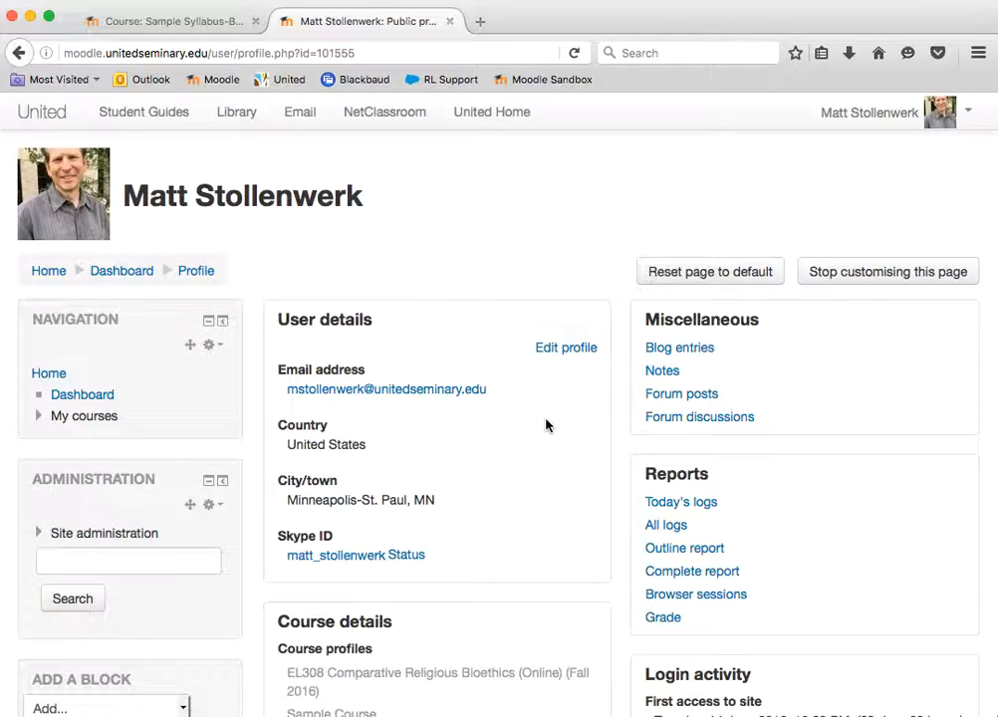
scroll(545, 425, down, 2)
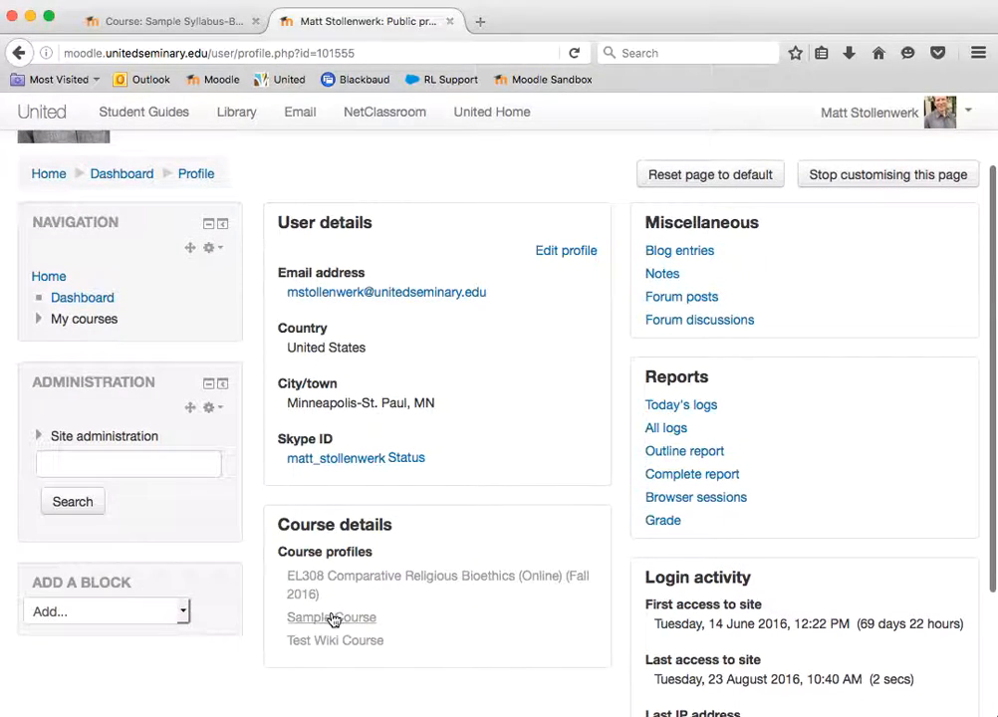
scroll(616, 309, up, 2)
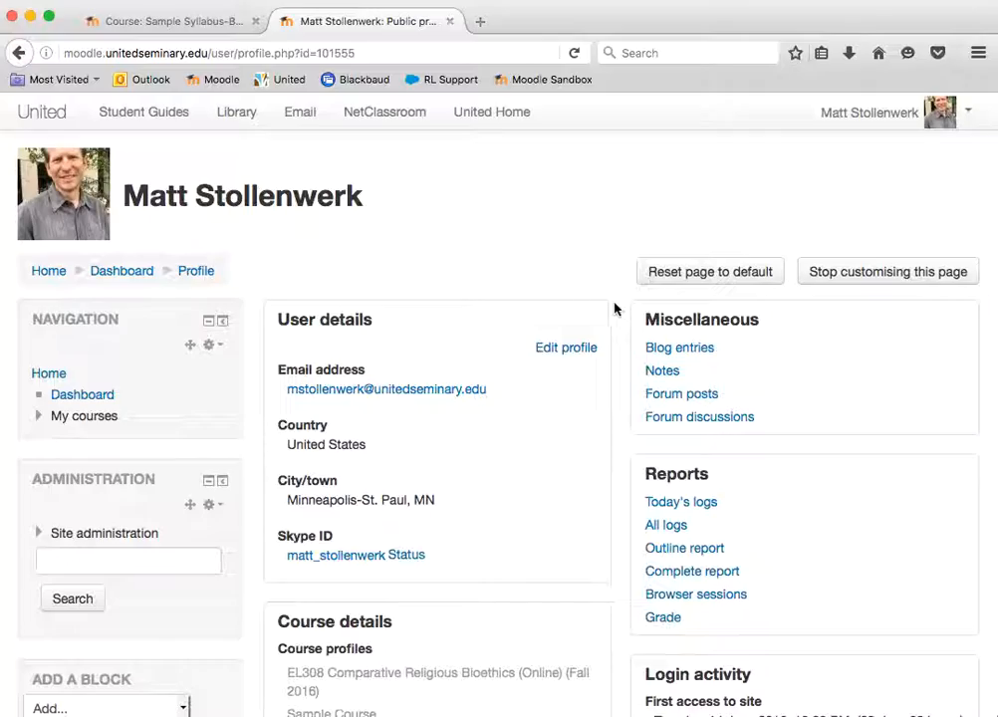
Return to the Sample Syllabus-Based Course page and open the course's Participants list
click(193, 25)
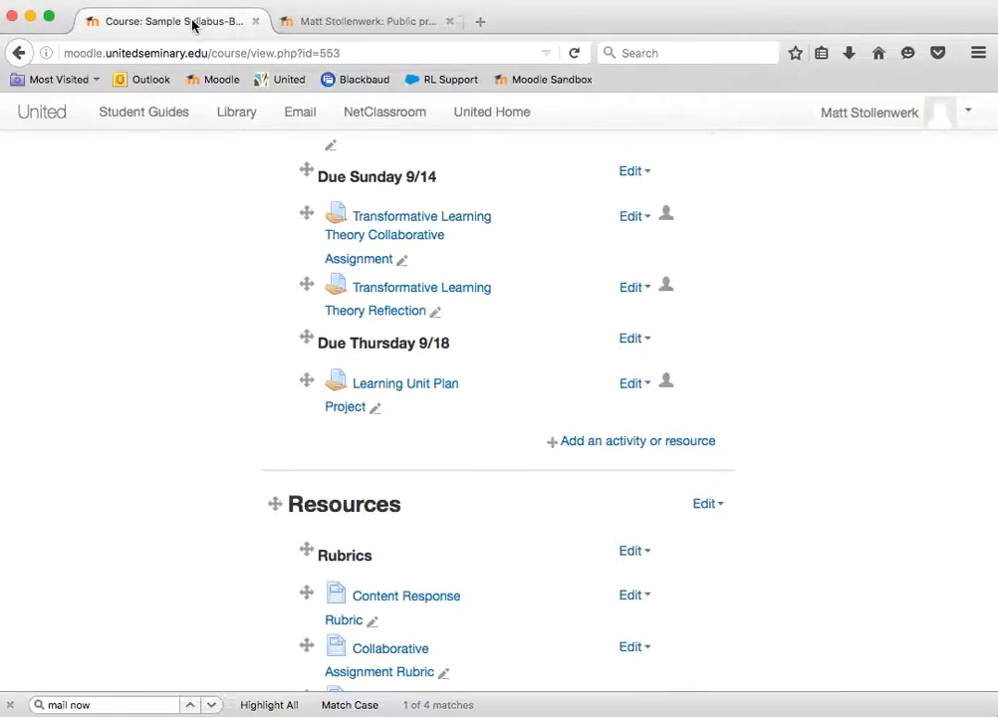
scroll(235, 321, up, 15)
scroll(235, 320, up, 10)
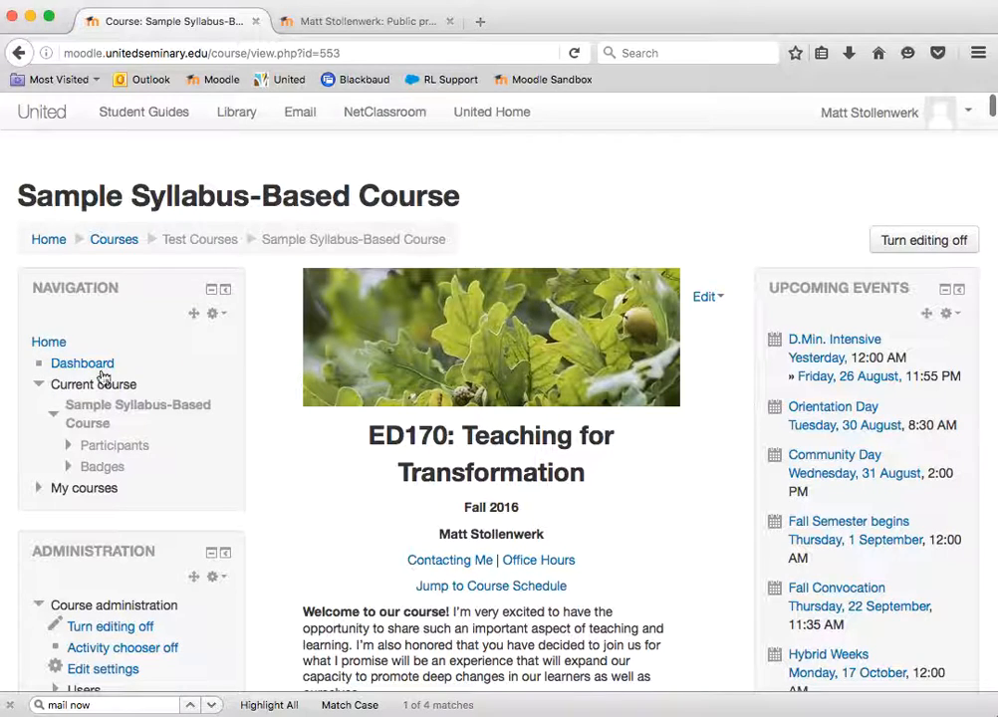
click(71, 386)
click(75, 391)
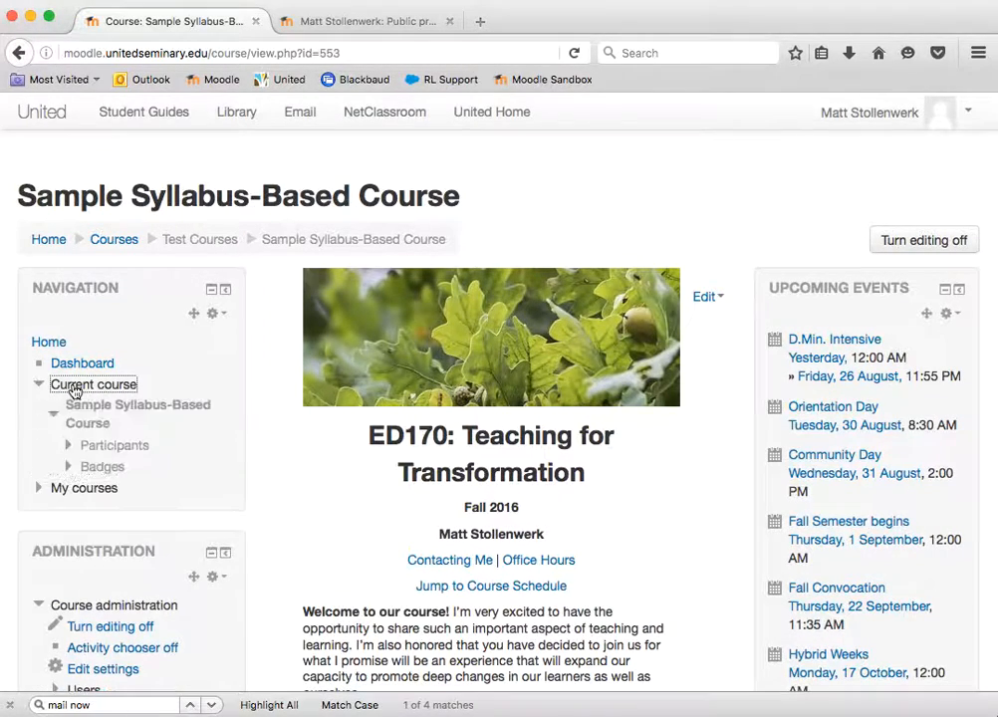
click(111, 449)
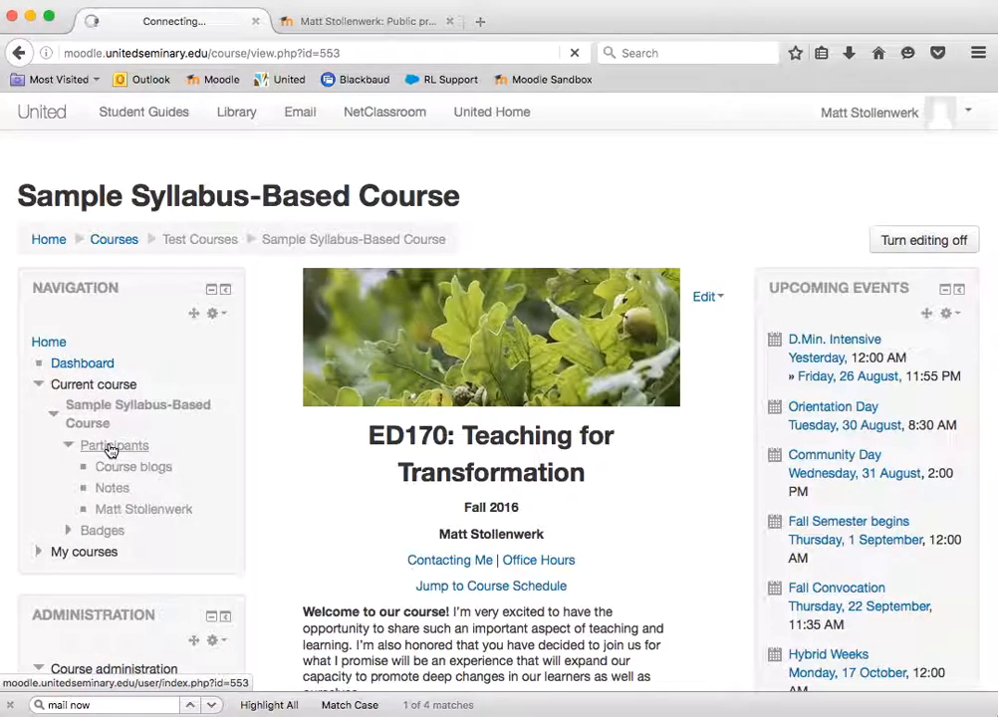
Examine the course's Participants list, including the pictures, names and email addresses of the enrolled users
scroll(546, 482, down, 1)
scroll(545, 480, down, 3)
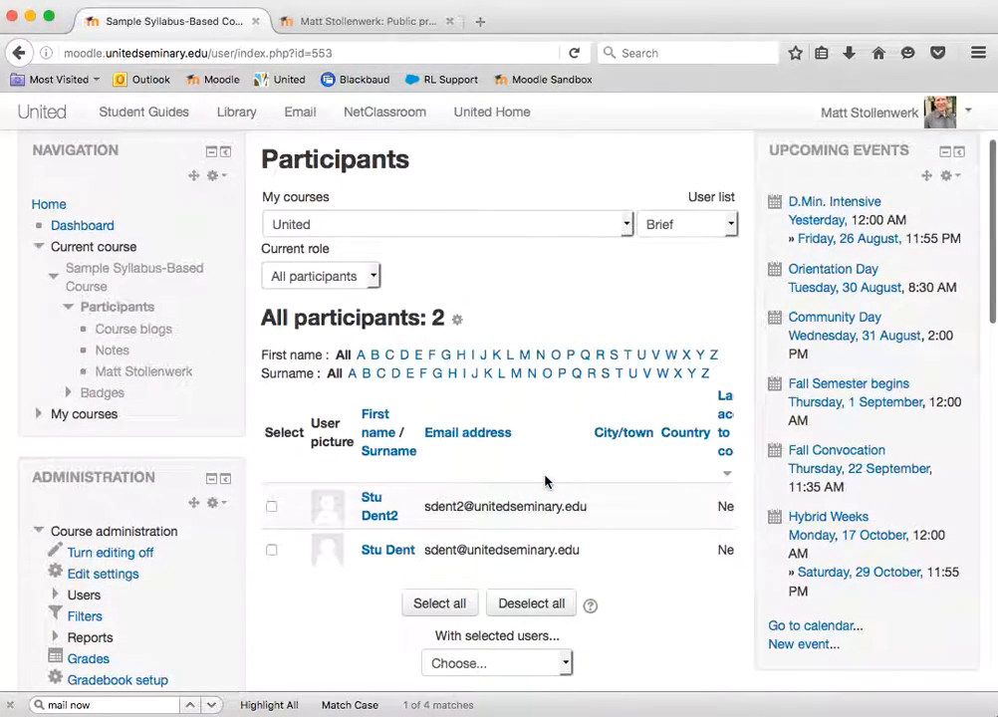
scroll(648, 575, down, 2)
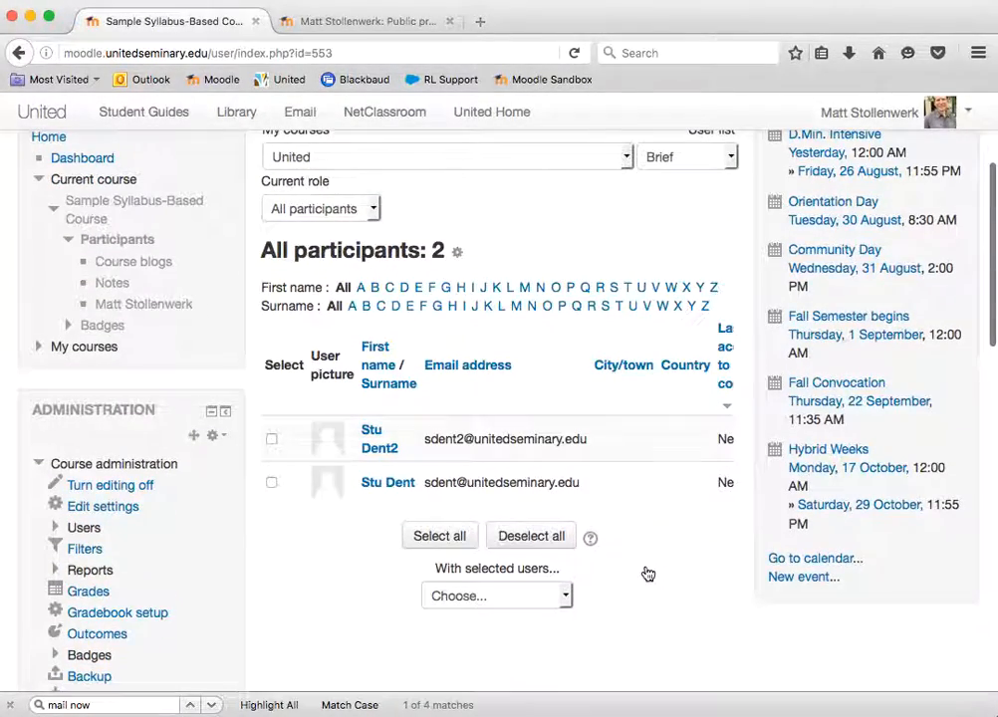
Open the first listed student's course profile and review its user details, course details, reports, miscellaneous links and login activity
click(387, 451)
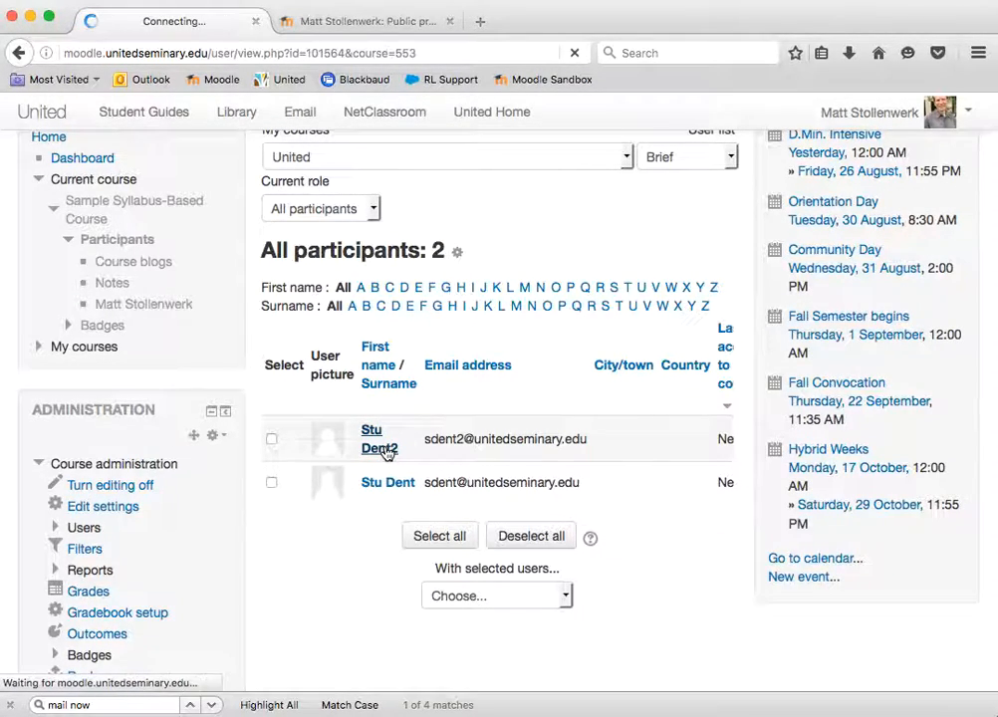
scroll(473, 565, down, 8)
scroll(473, 566, up, 5)
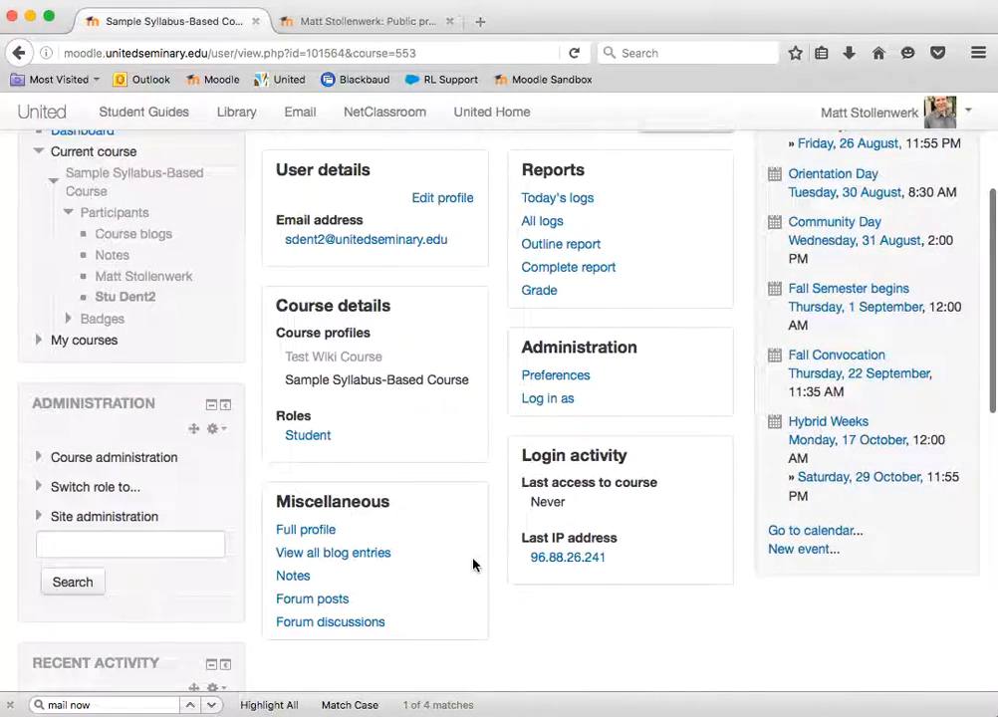
scroll(473, 565, up, 5)
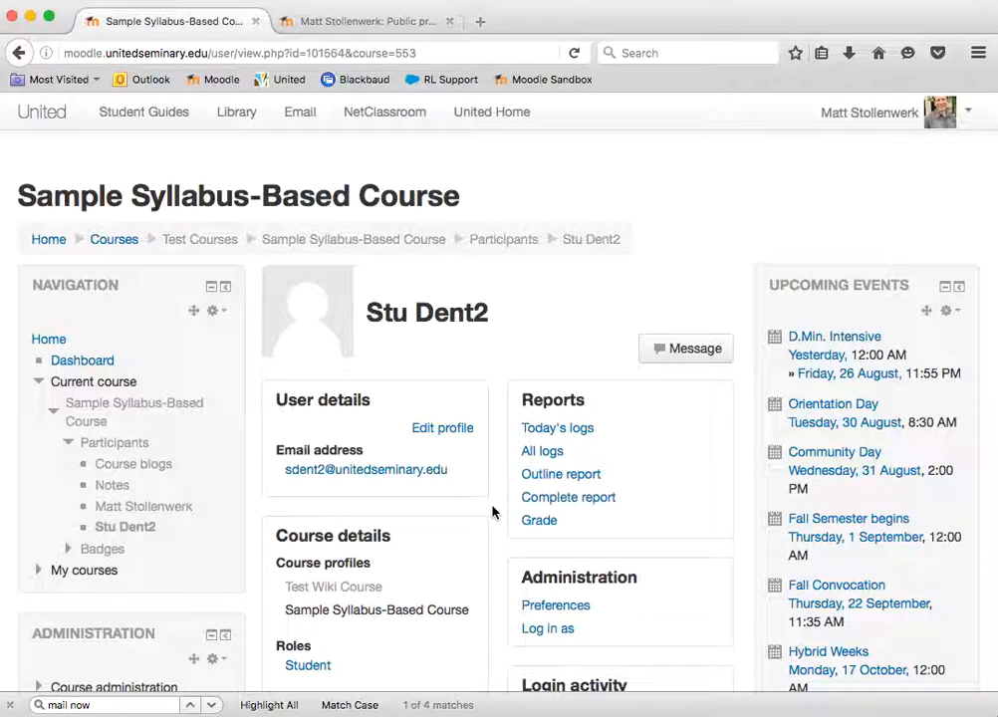
scroll(492, 512, down, 1)
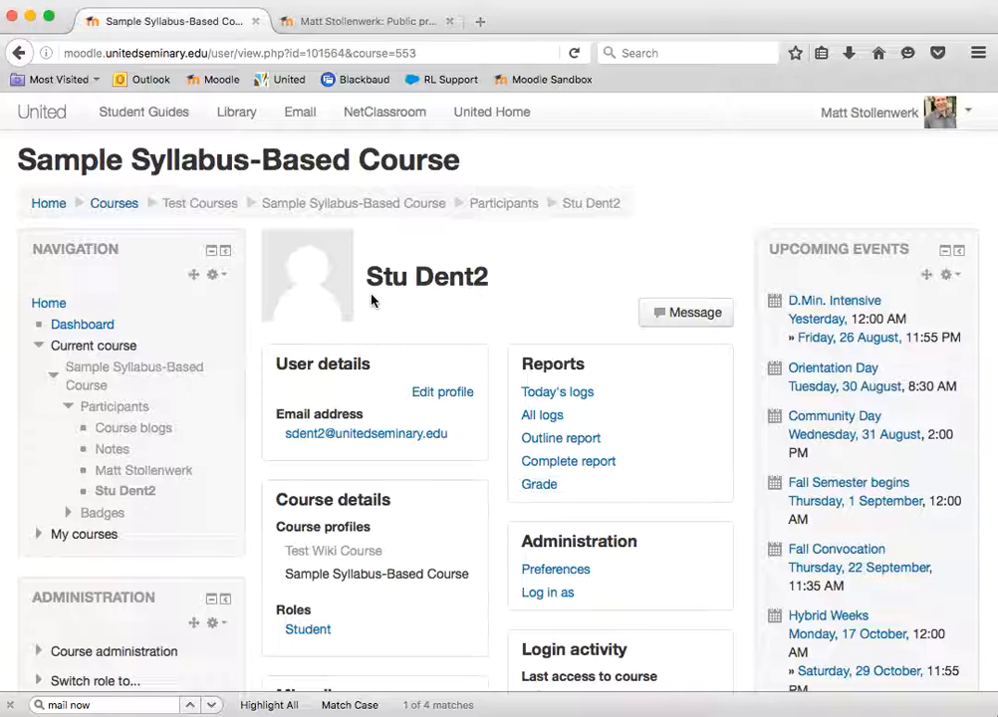
scroll(457, 498, down, 1)
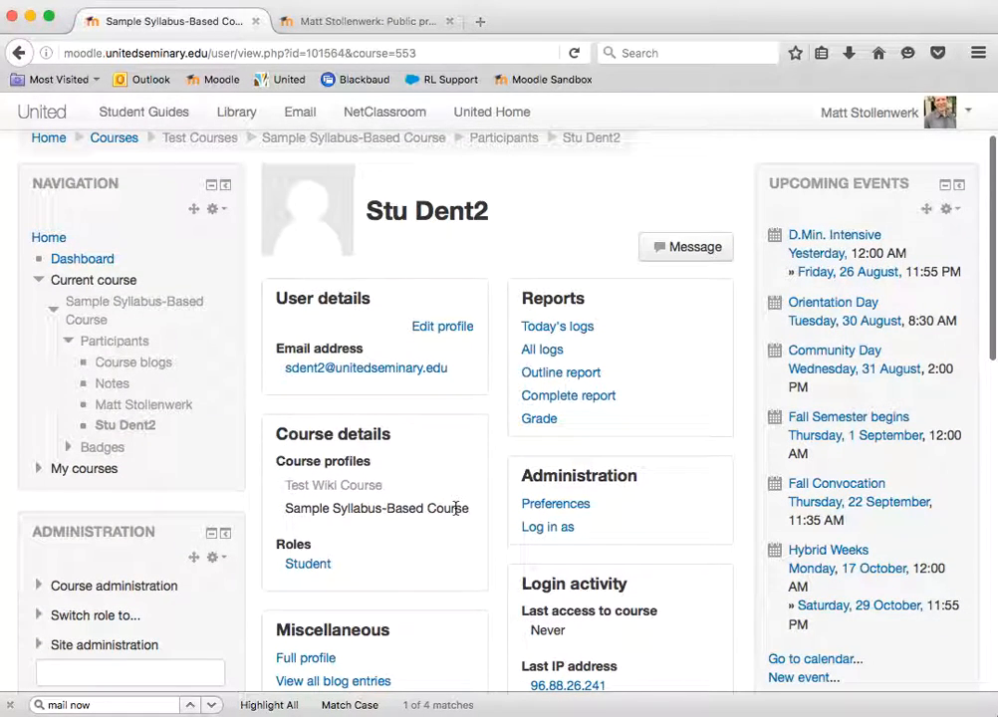
scroll(456, 508, down, 1)
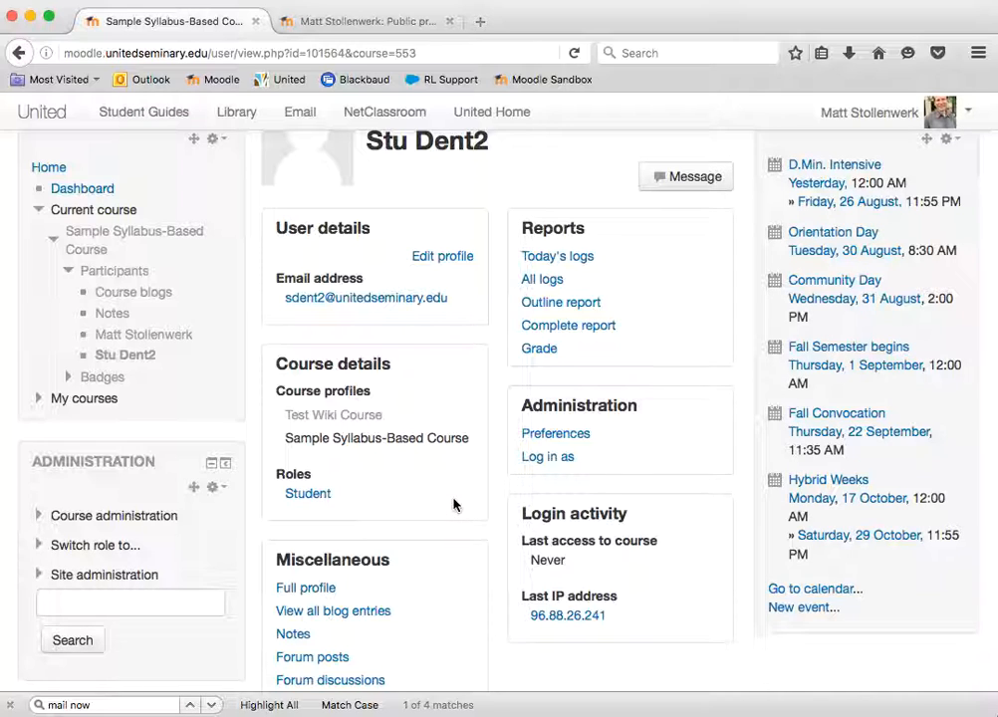
scroll(455, 512, down, 1)
scroll(453, 505, up, 4)
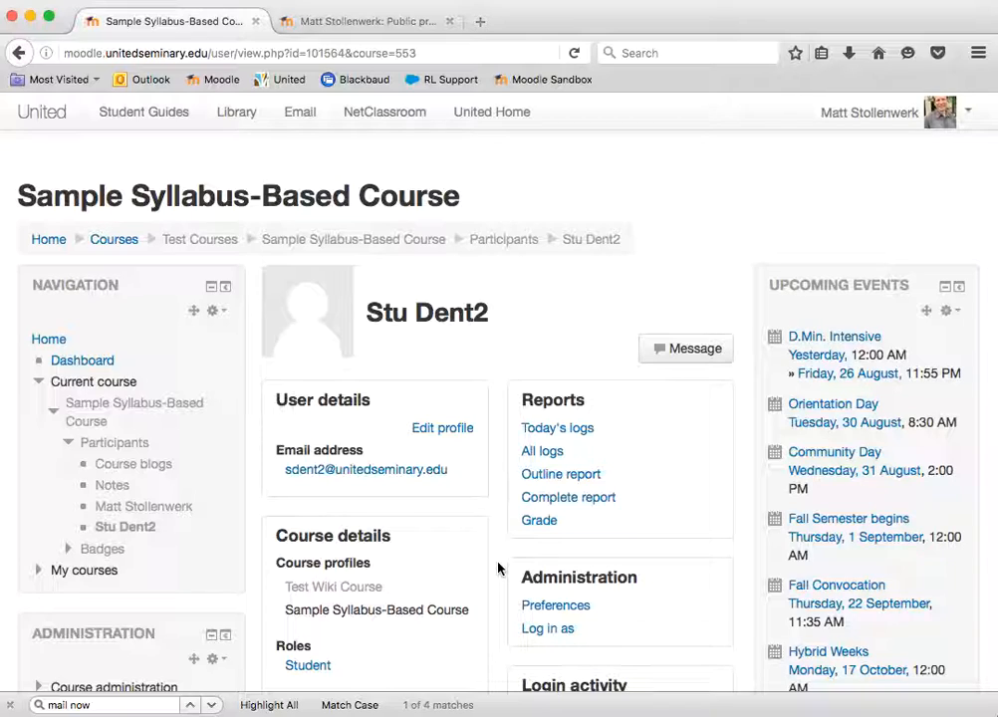
scroll(498, 567, down, 5)
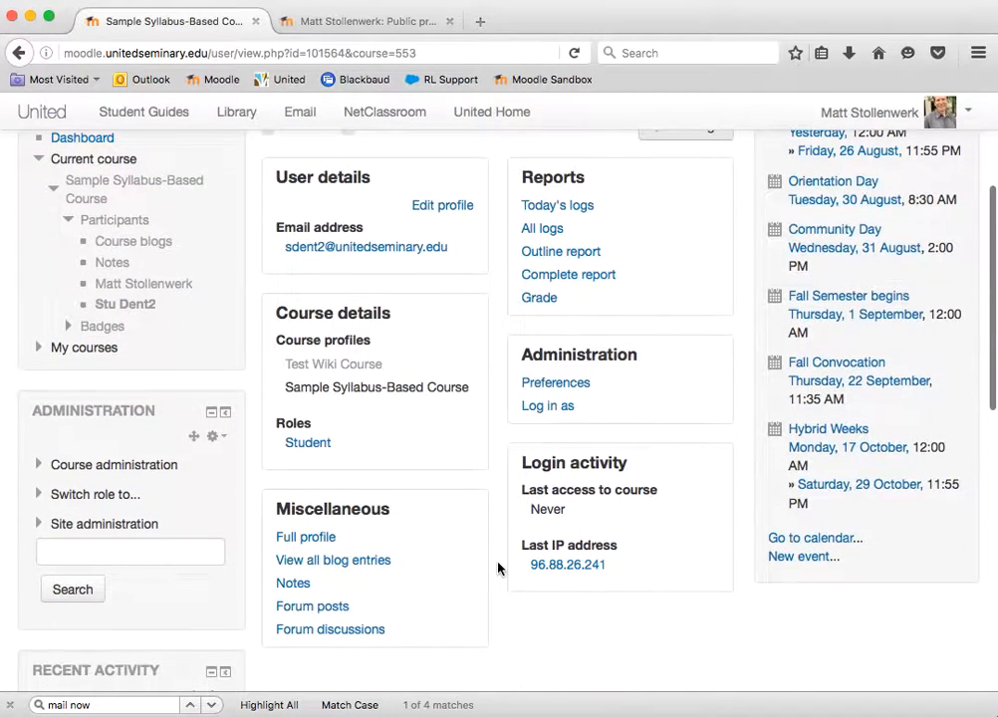
scroll(498, 567, up, 5)
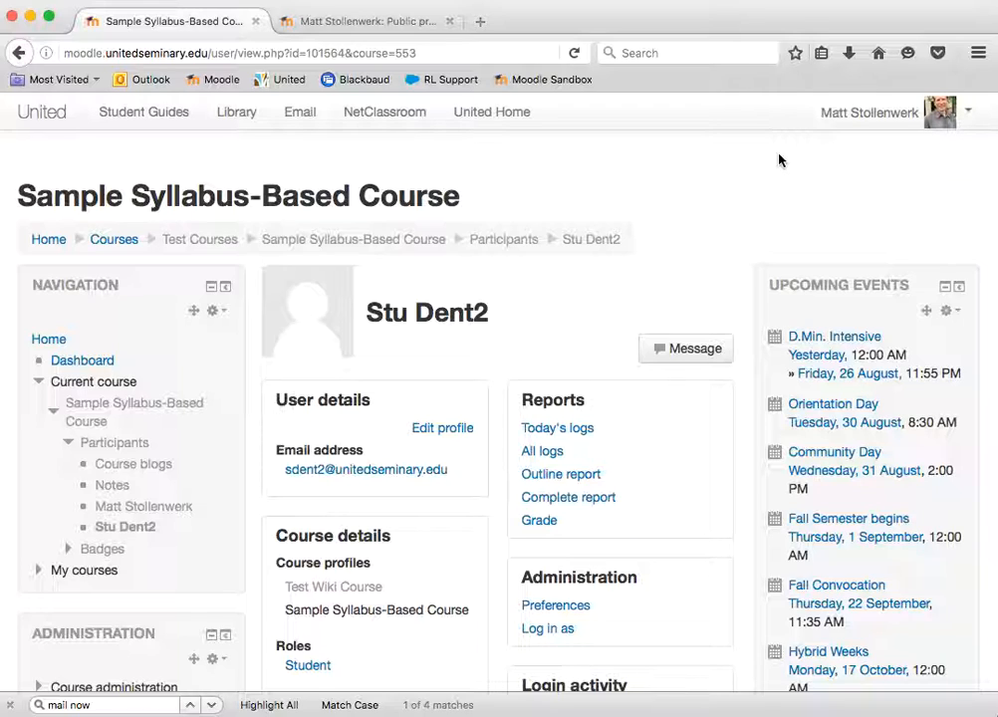
Open your own account preferences and go to the Messaging settings
click(909, 117)
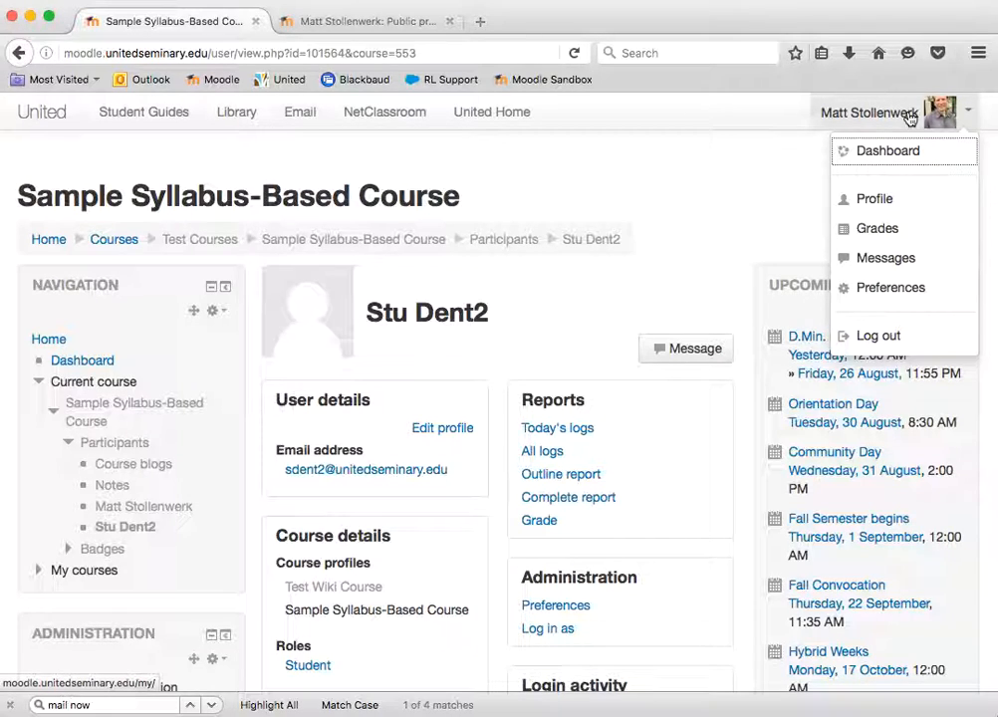
click(861, 289)
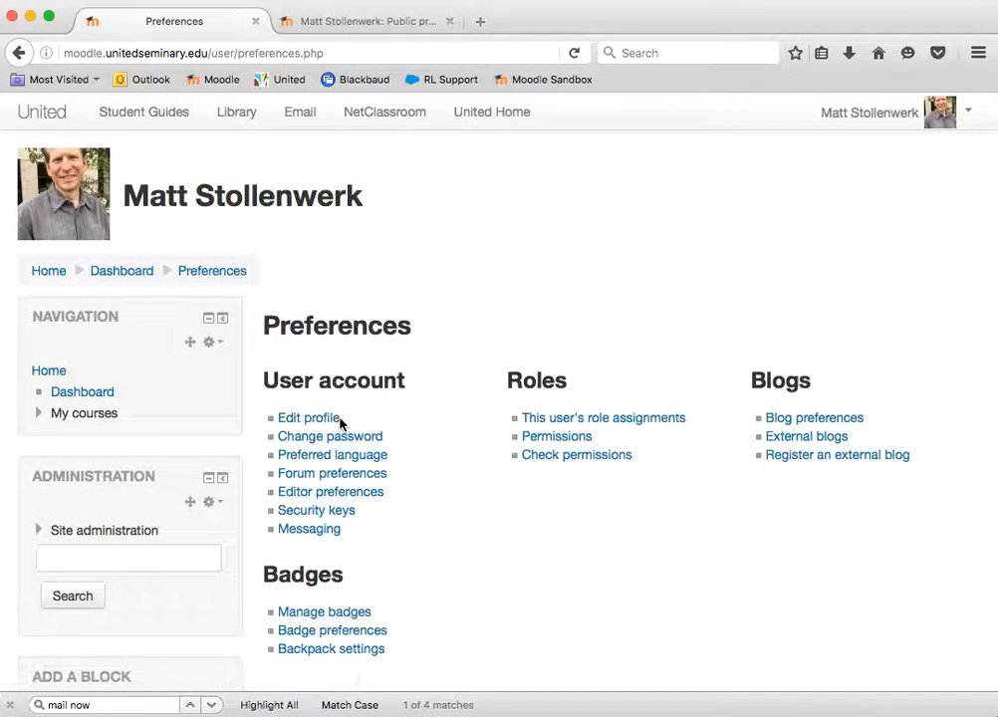
click(312, 532)
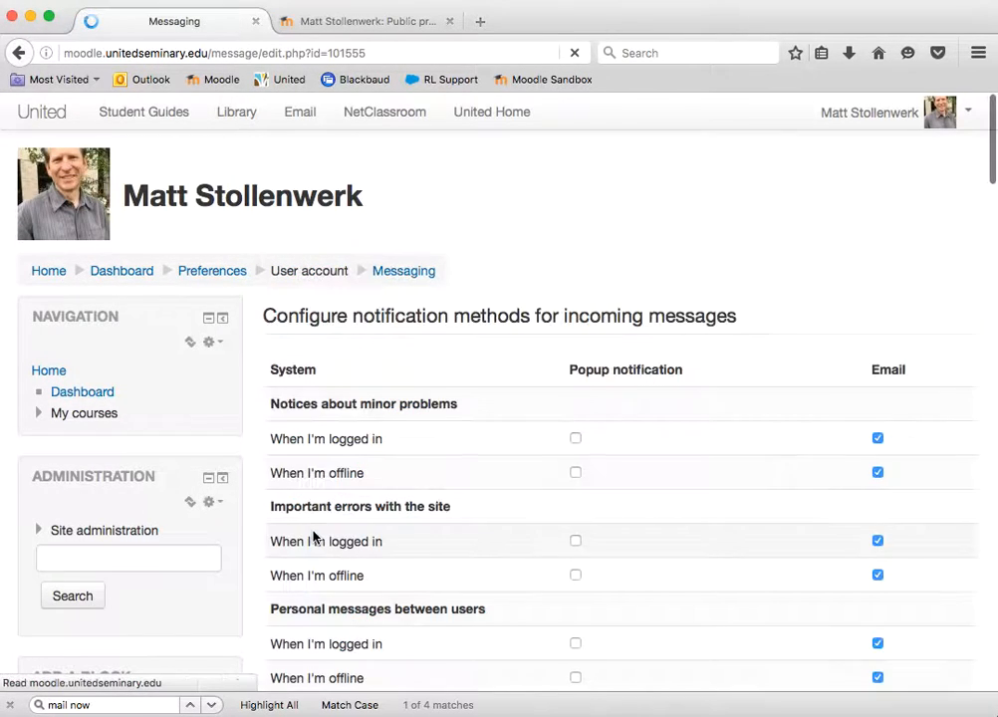
Review the popup and email notification methods for every message type, from System notices to Event monitor, and the email settings
scroll(961, 503, down, 2)
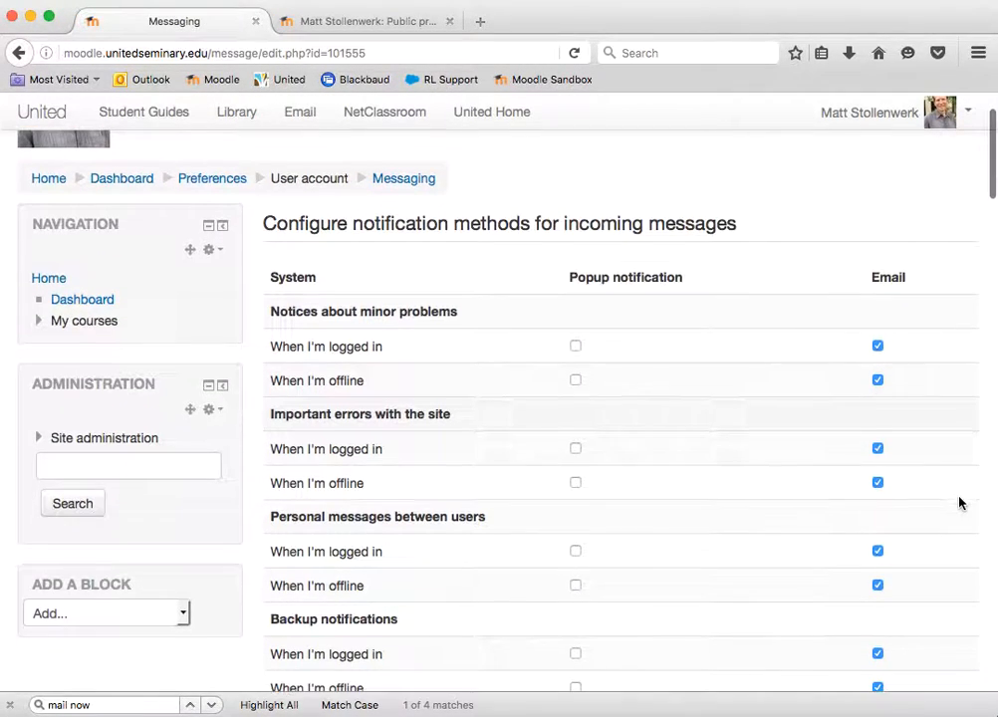
scroll(959, 503, down, 1)
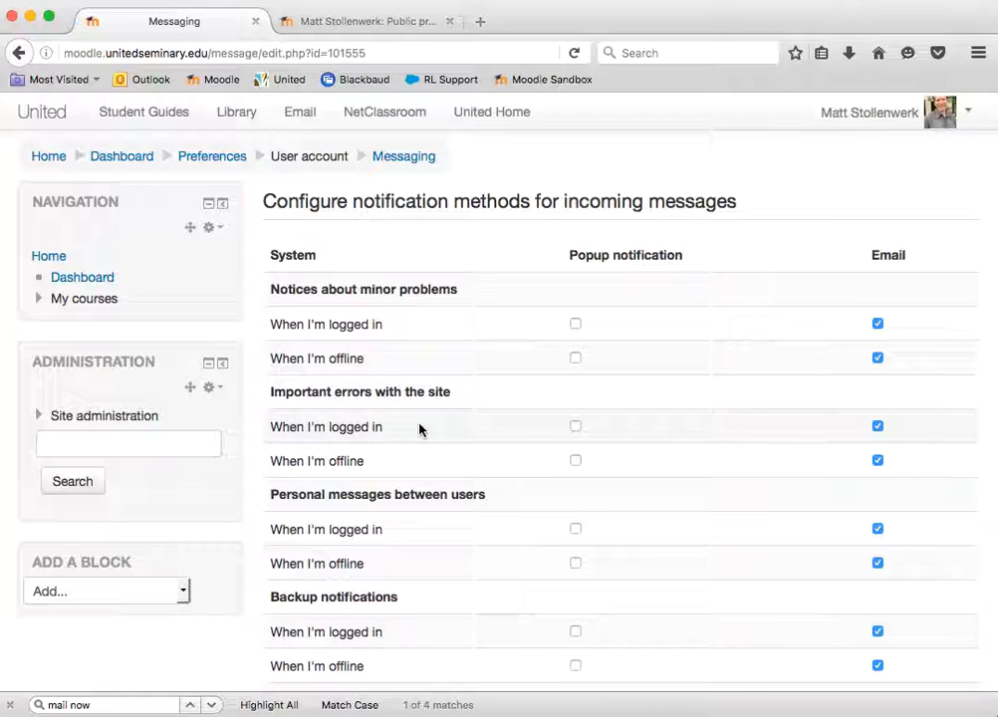
scroll(419, 429, down, 2)
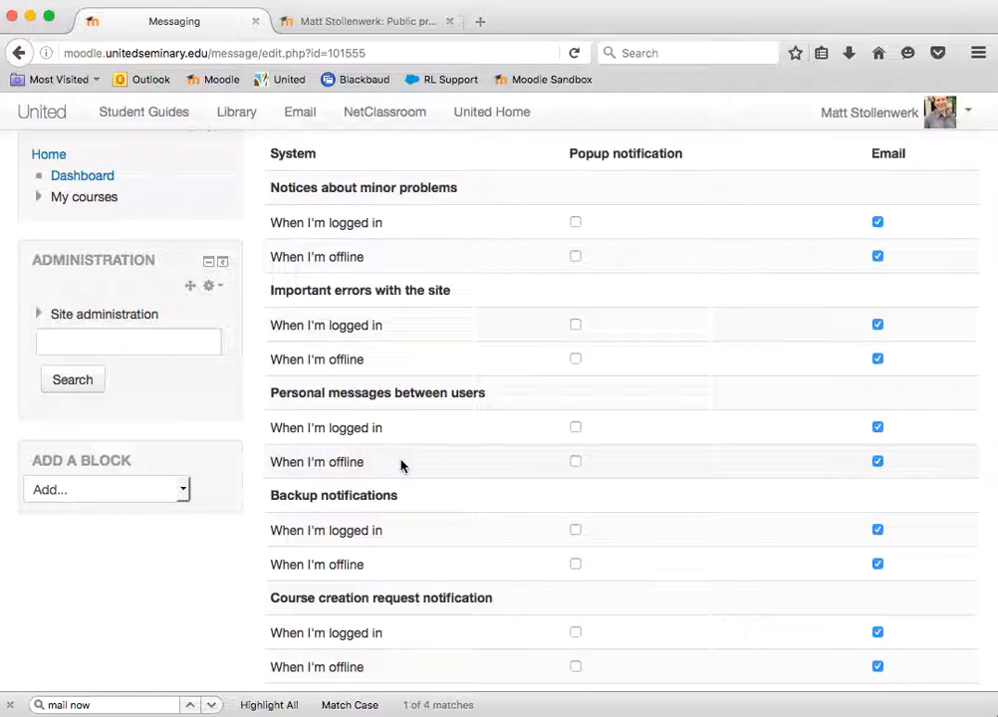
scroll(401, 465, down, 5)
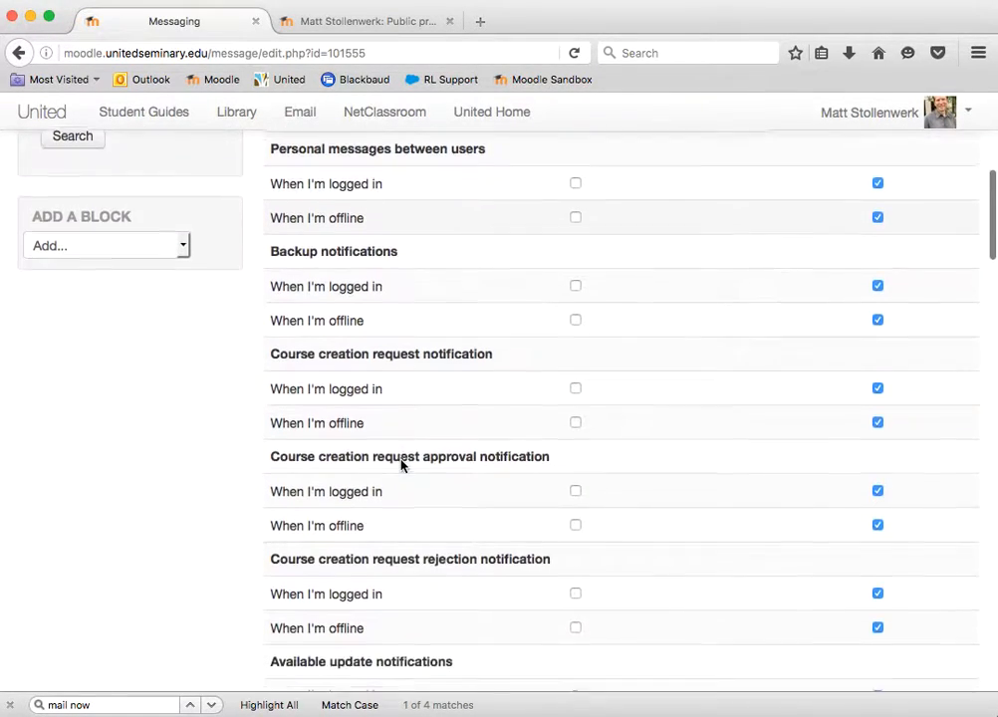
scroll(401, 465, down, 6)
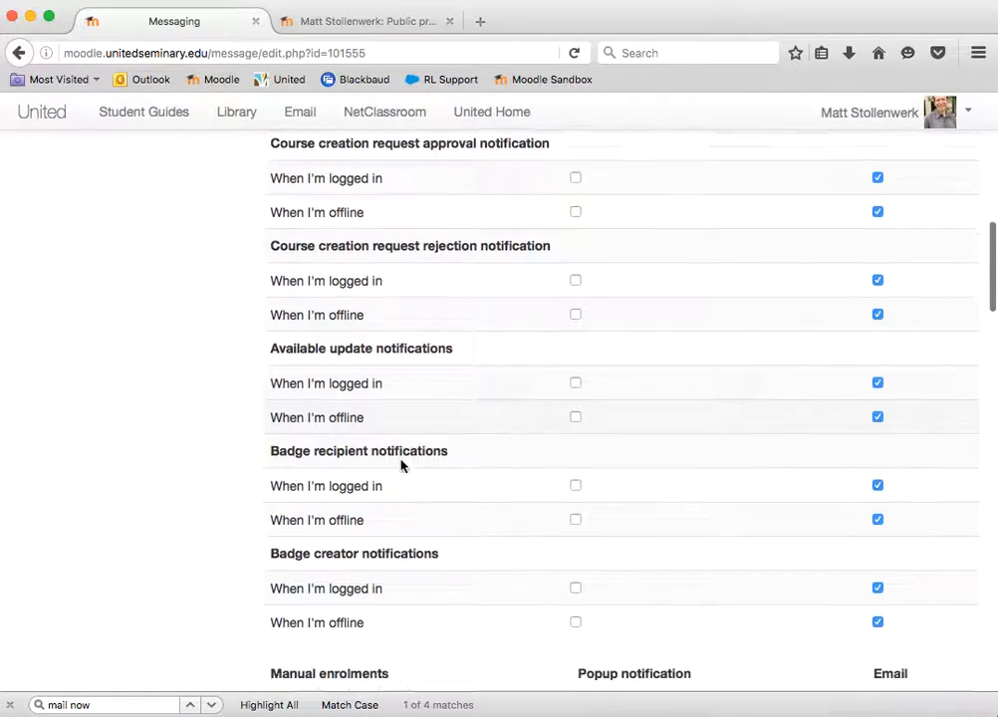
scroll(402, 465, down, 9)
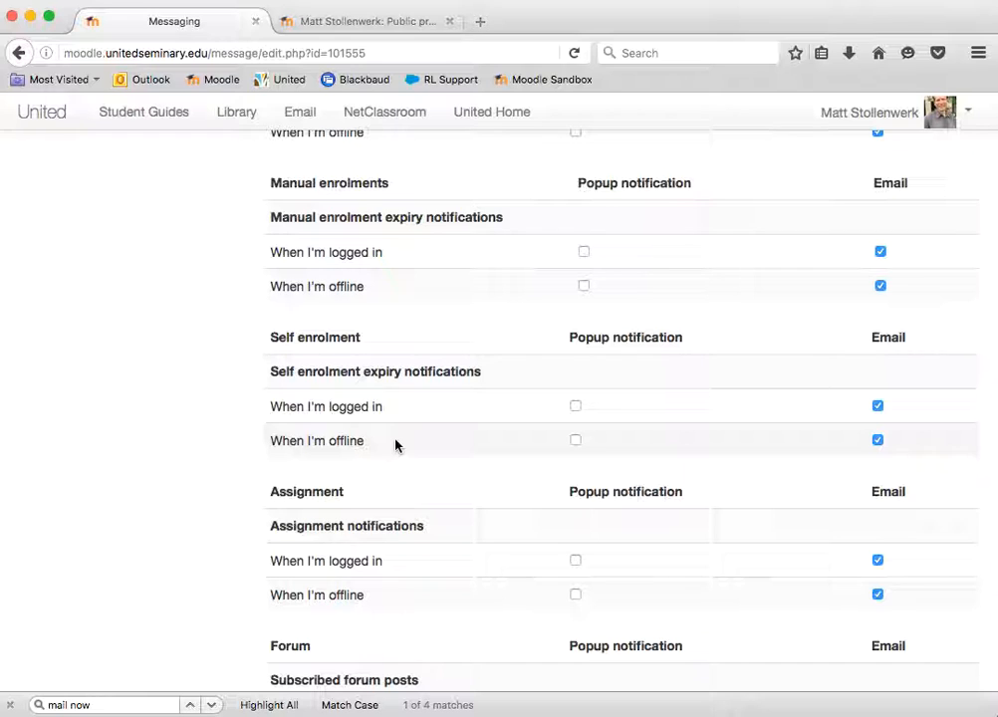
scroll(395, 444, down, 2)
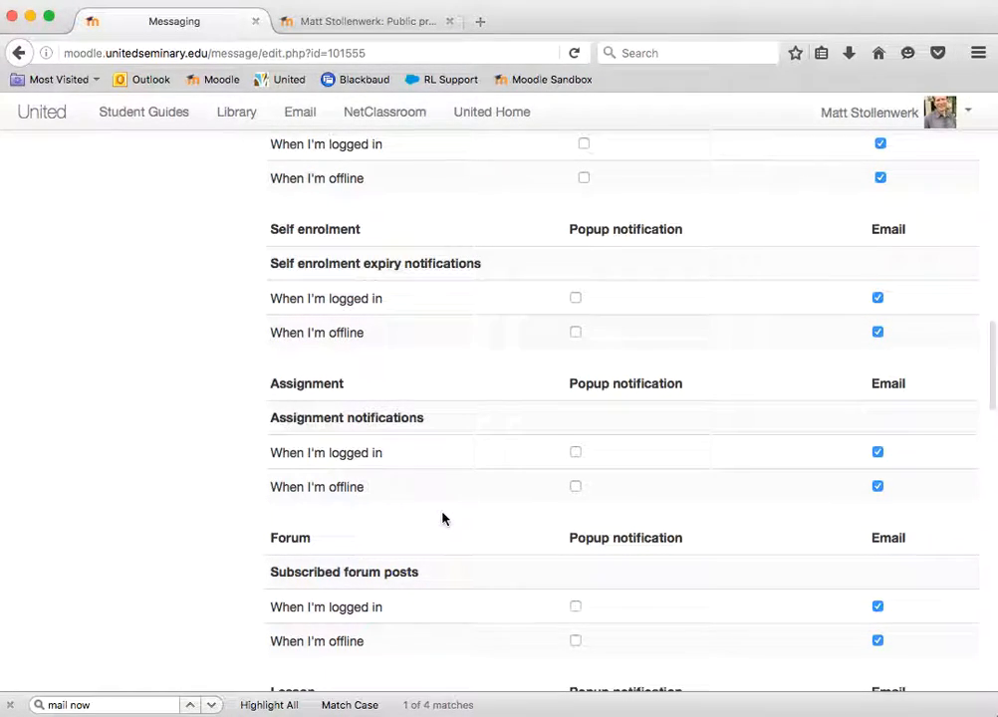
scroll(443, 518, down, 3)
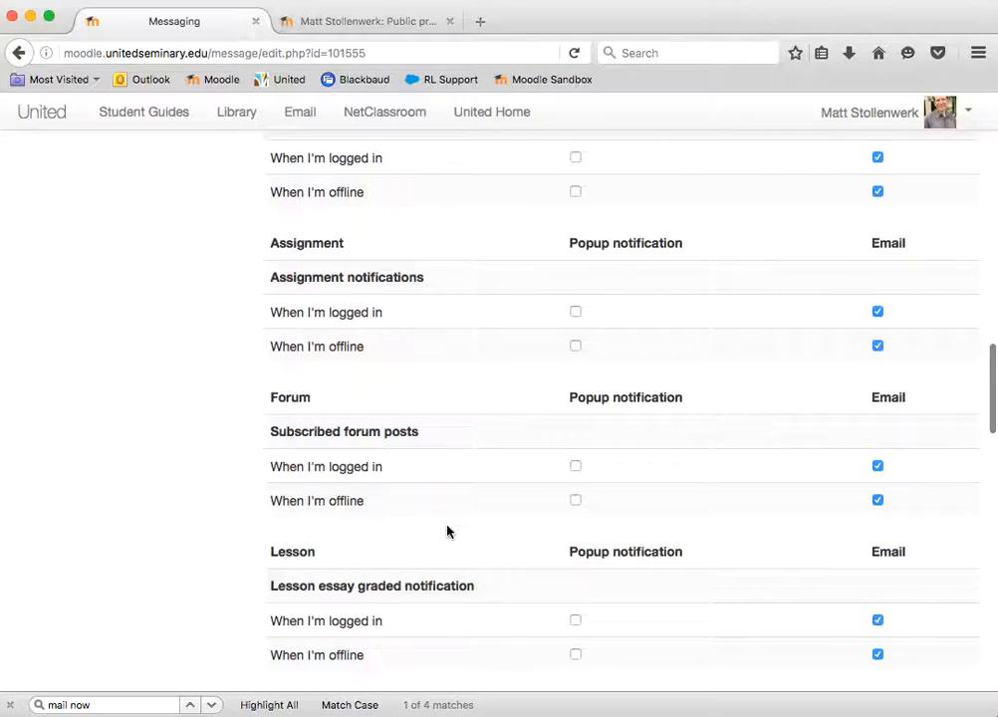
scroll(447, 532, down, 5)
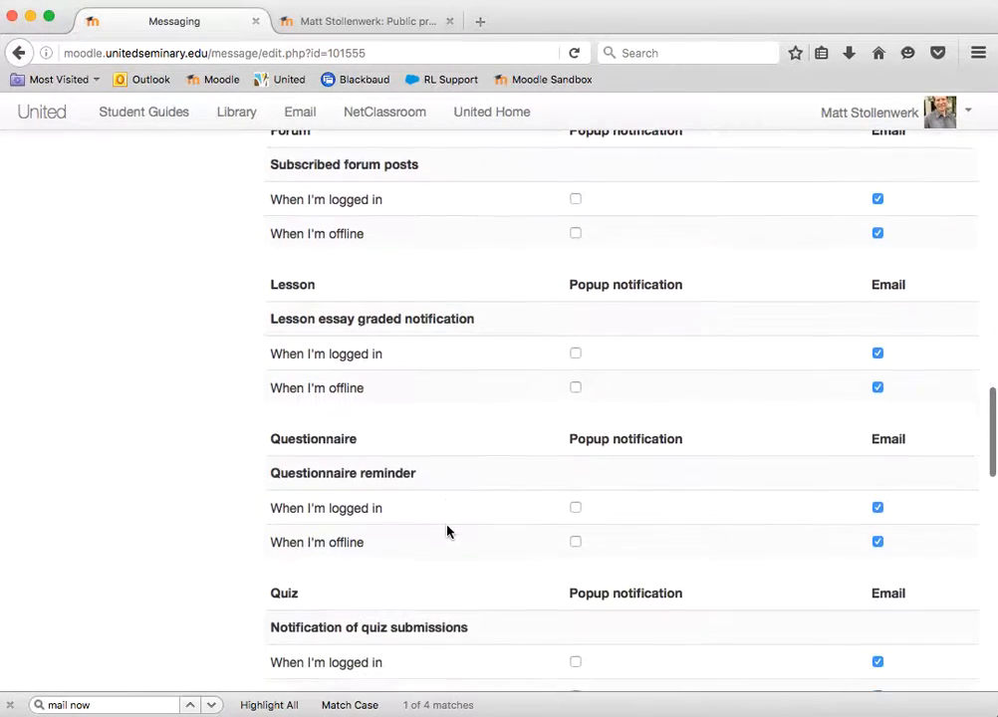
scroll(447, 532, down, 12)
scroll(448, 532, down, 2)
scroll(447, 531, down, 7)
scroll(448, 530, down, 2)
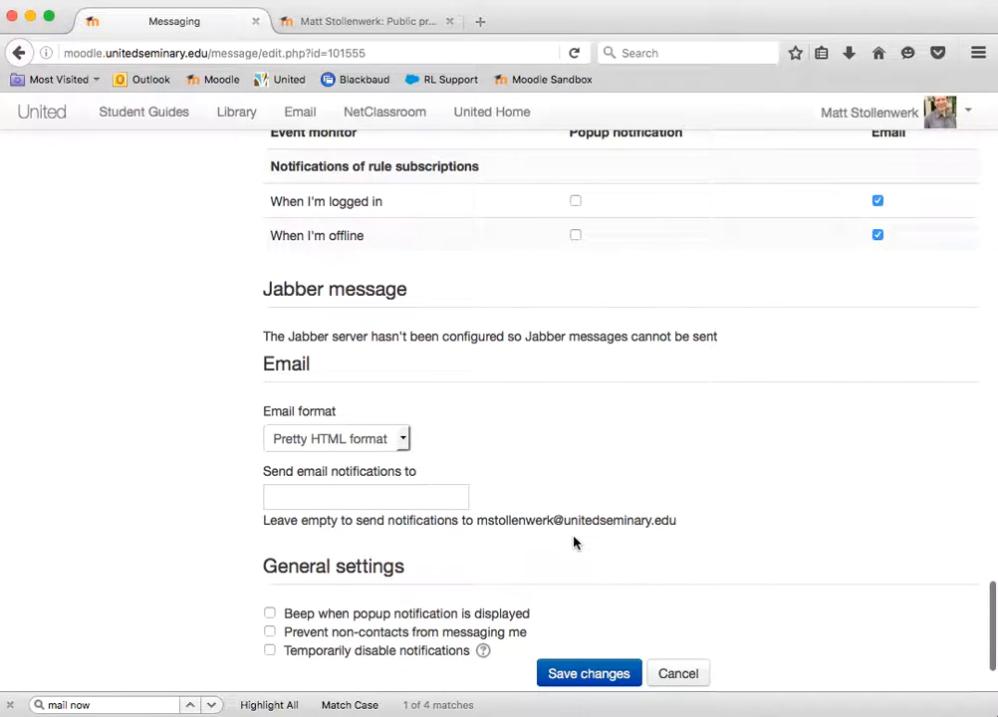
Leave the address field for email notifications empty so the default account address is used, and save the messaging settings
scroll(574, 543, down, 1)
click(287, 463)
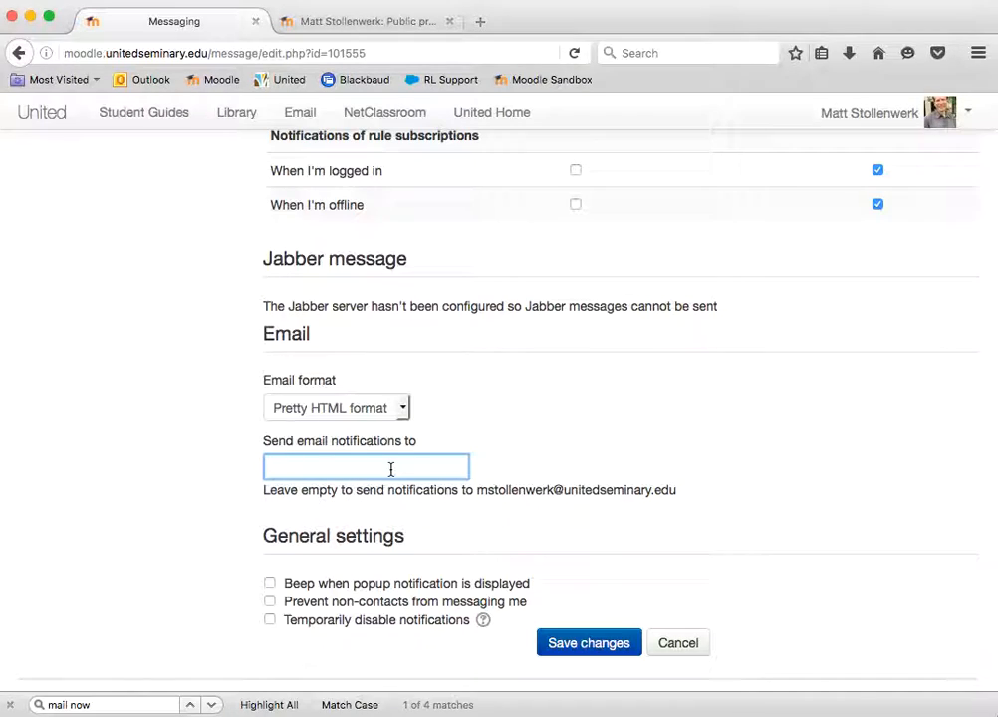
drag(478, 492, 679, 496)
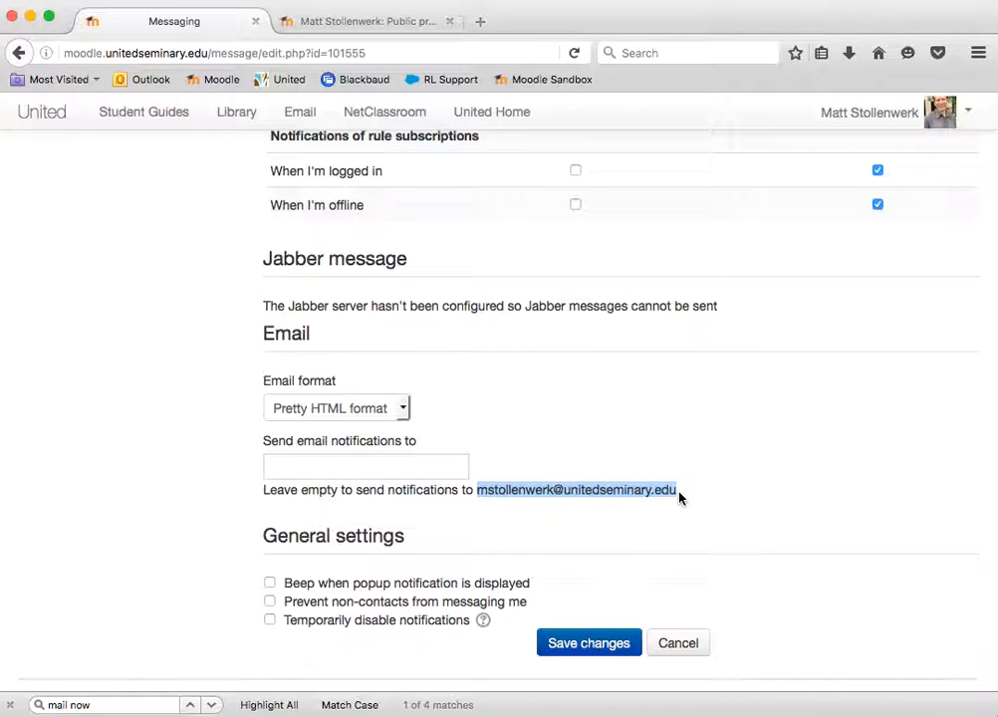
click(353, 464)
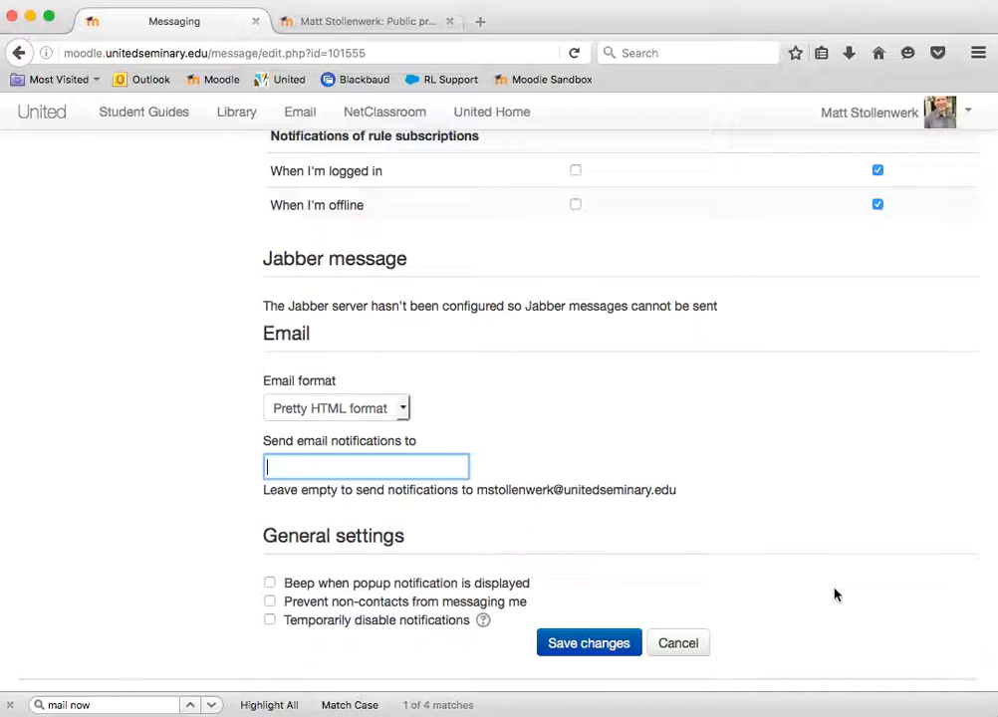
scroll(835, 594, down, 2)
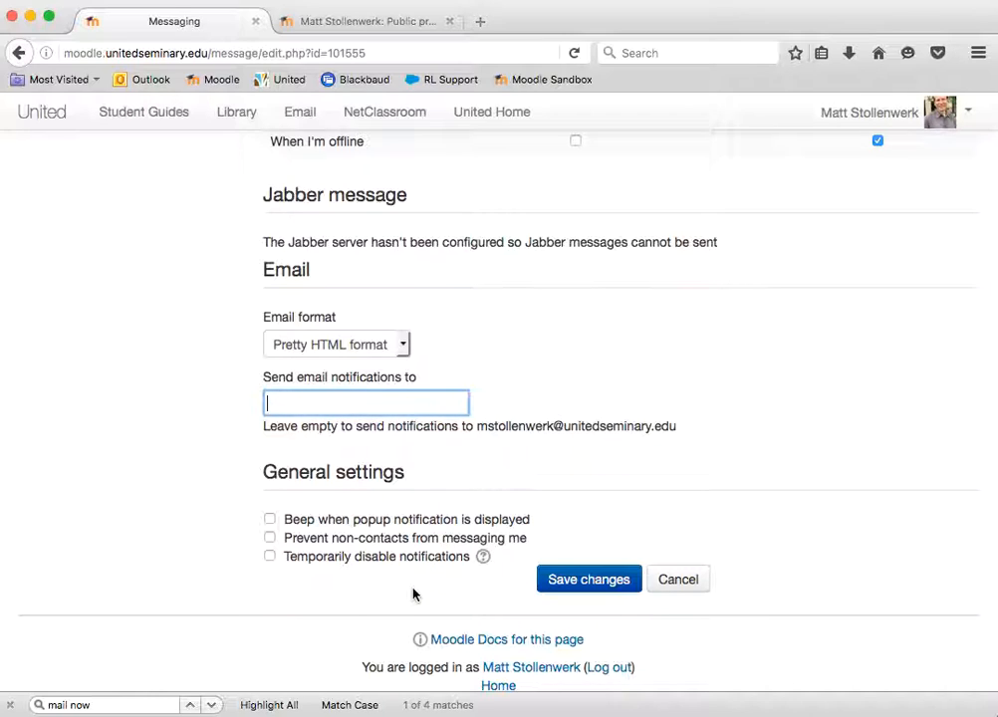
click(611, 588)
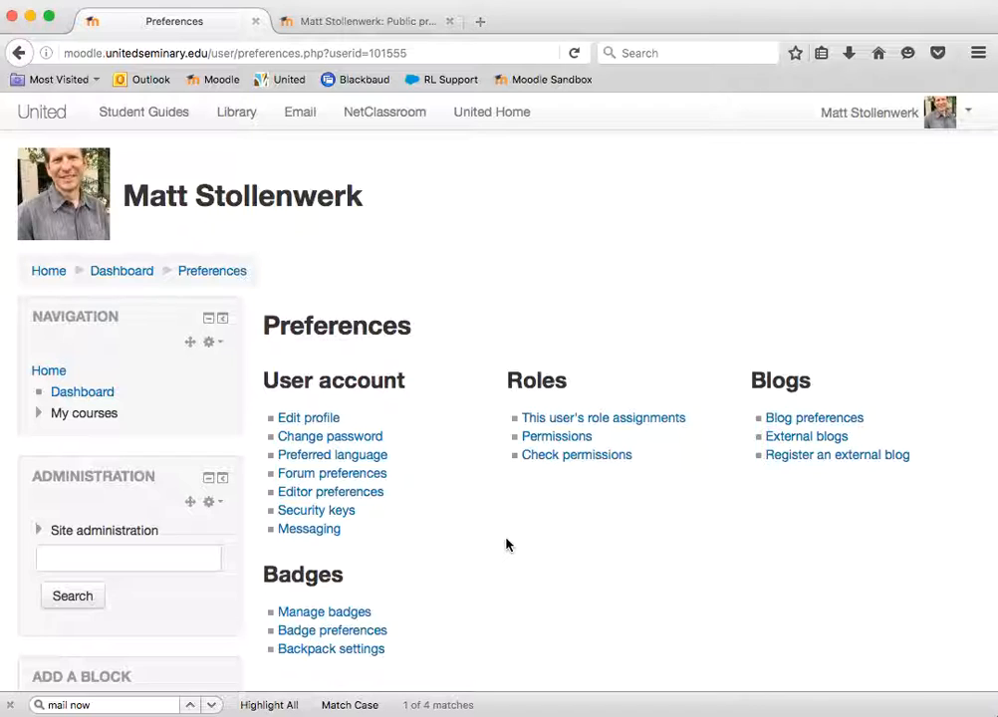
click(321, 481)
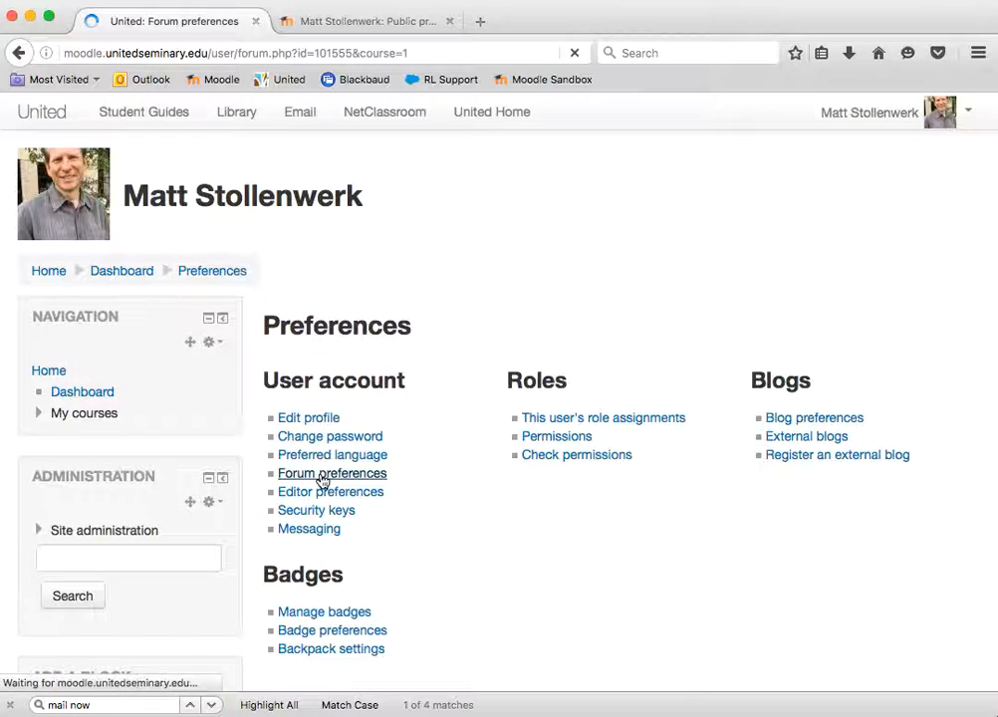
click(19, 53)
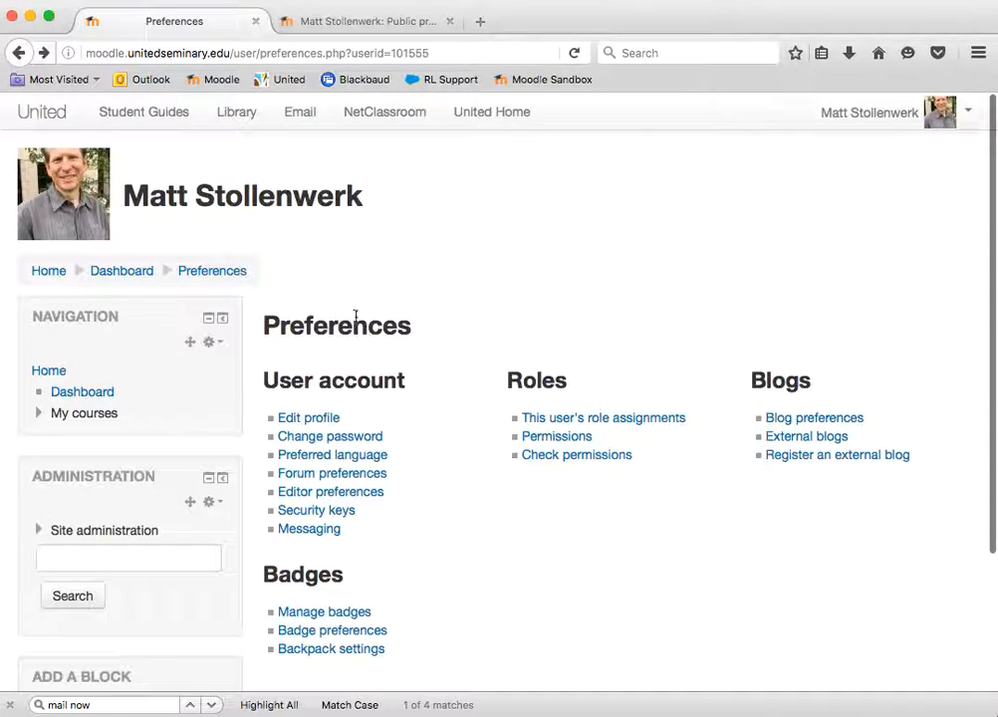
click(958, 111)
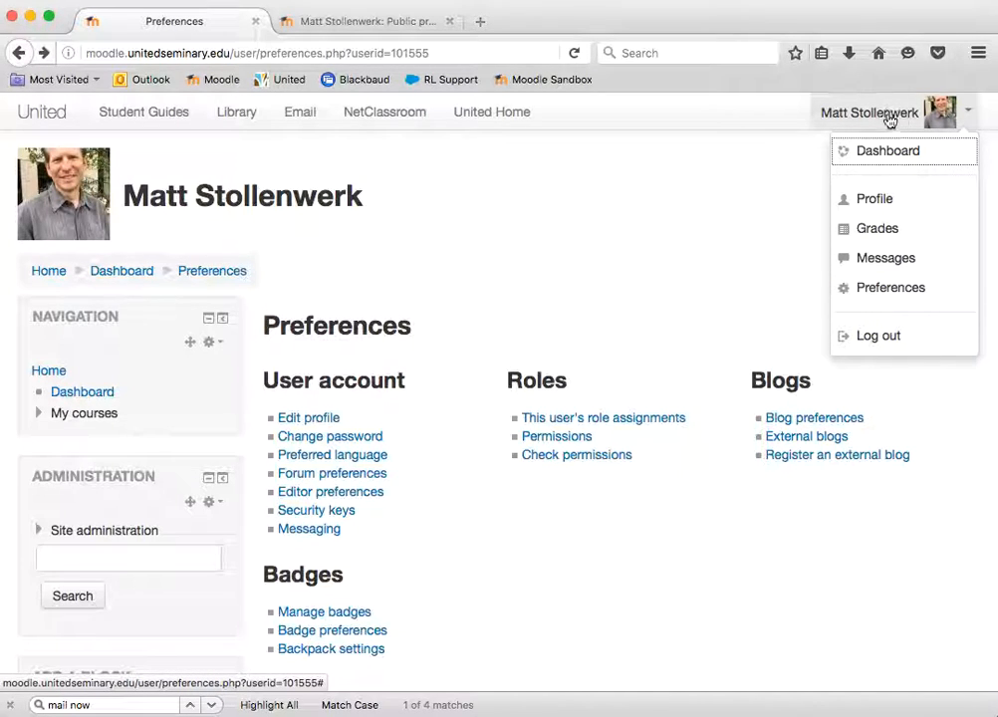
click(855, 287)
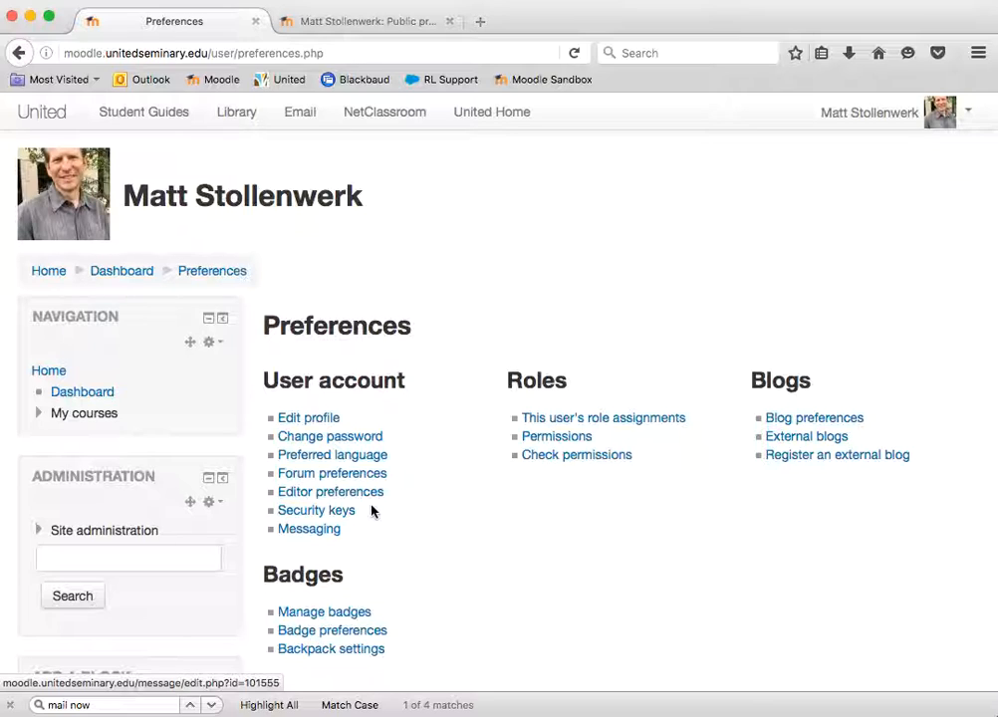
In the account's forum preferences, choose the Subjects (daily email with subjects only) digest and keep auto-subscribe on Yes for discussions posted in
click(323, 475)
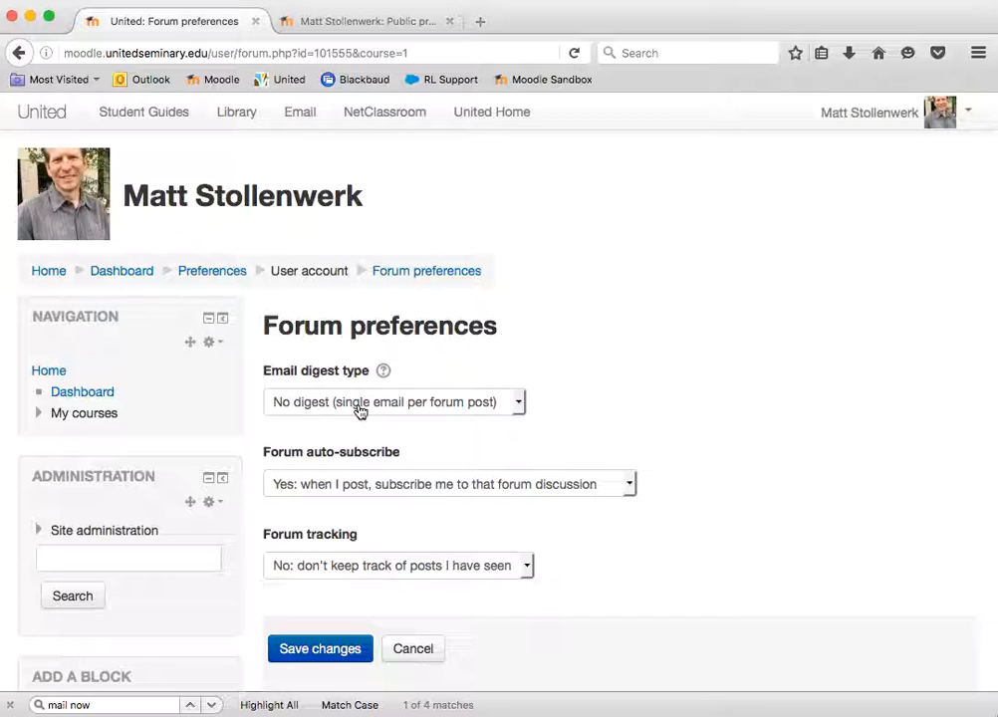
click(519, 403)
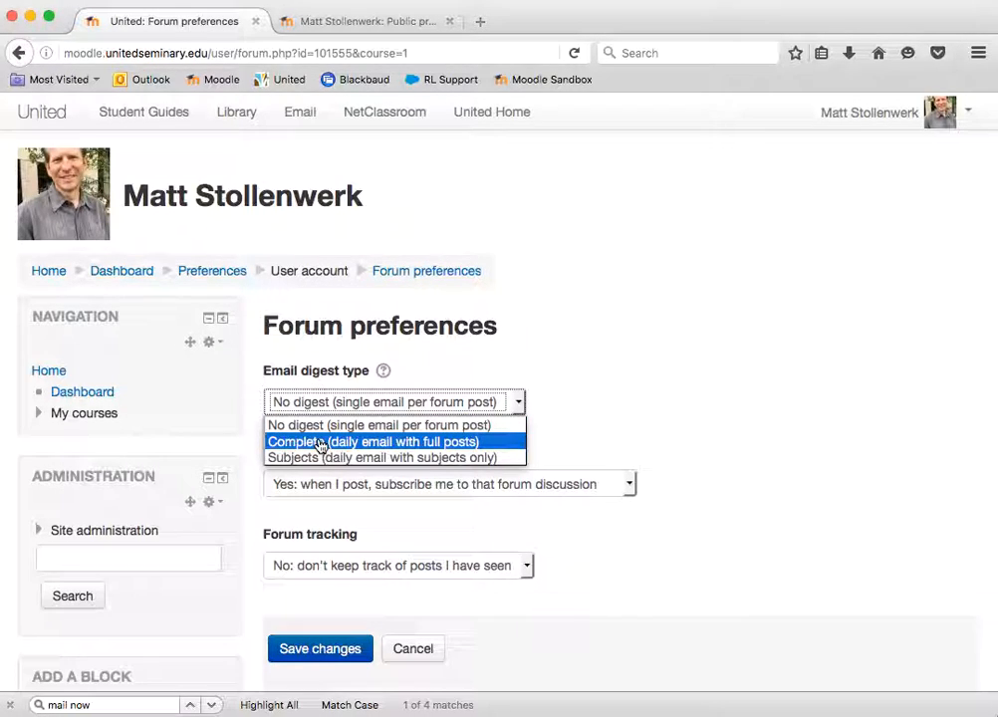
click(408, 458)
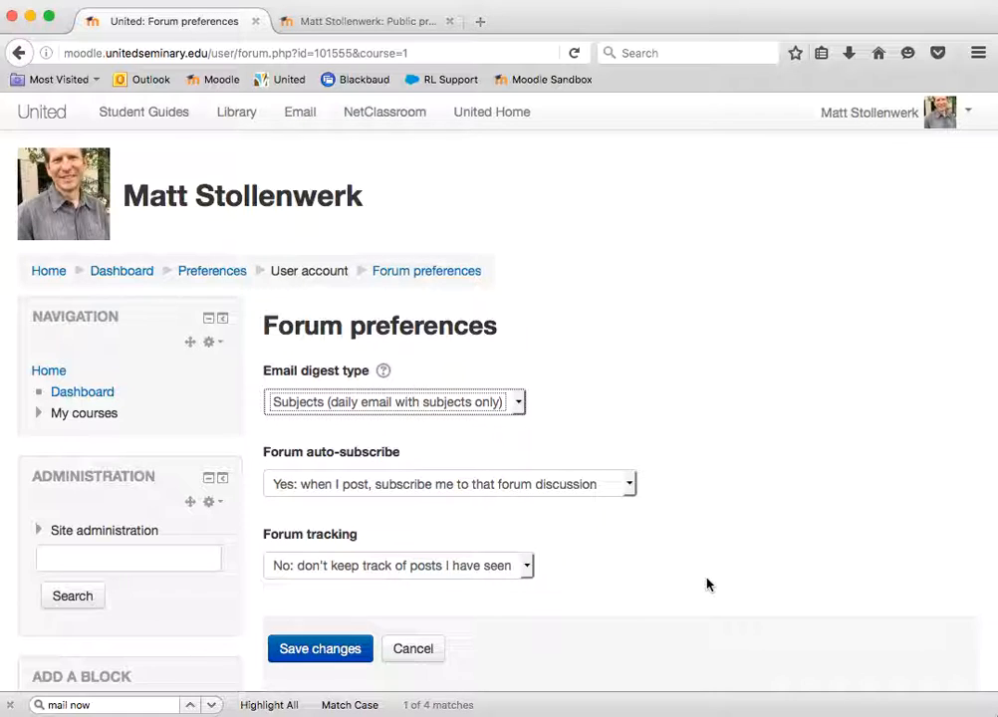
scroll(706, 584, down, 1)
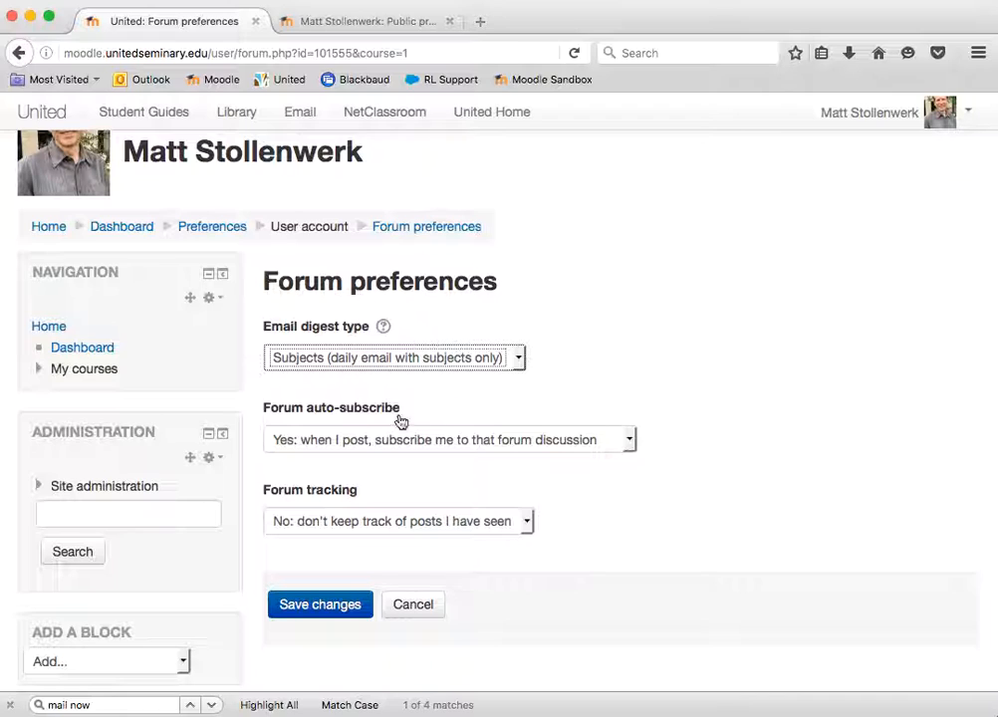
click(425, 443)
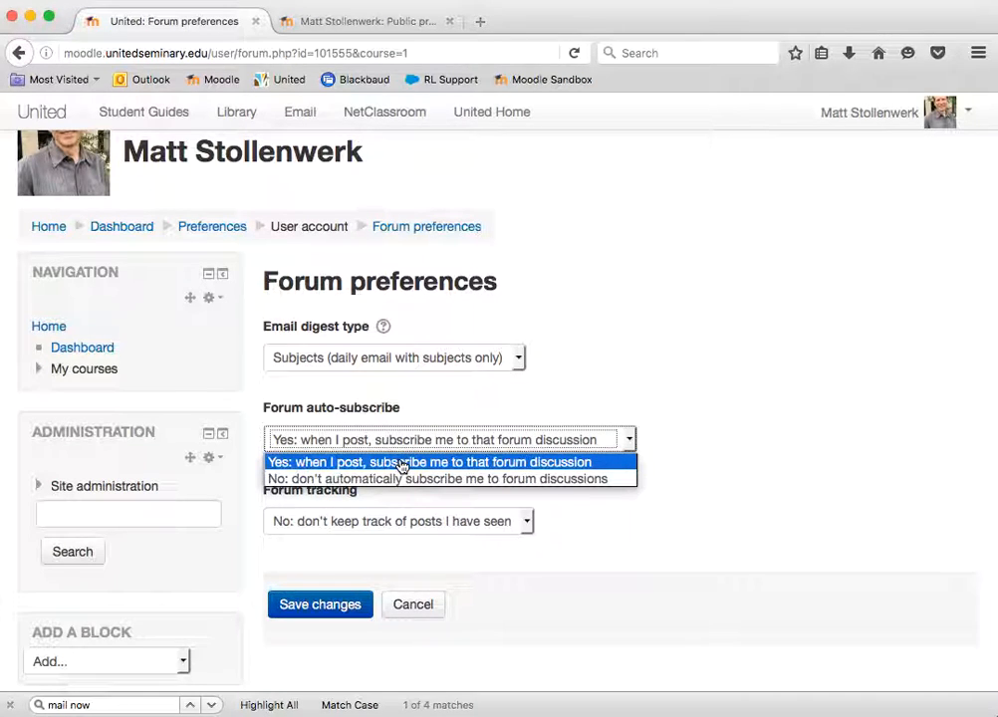
click(411, 466)
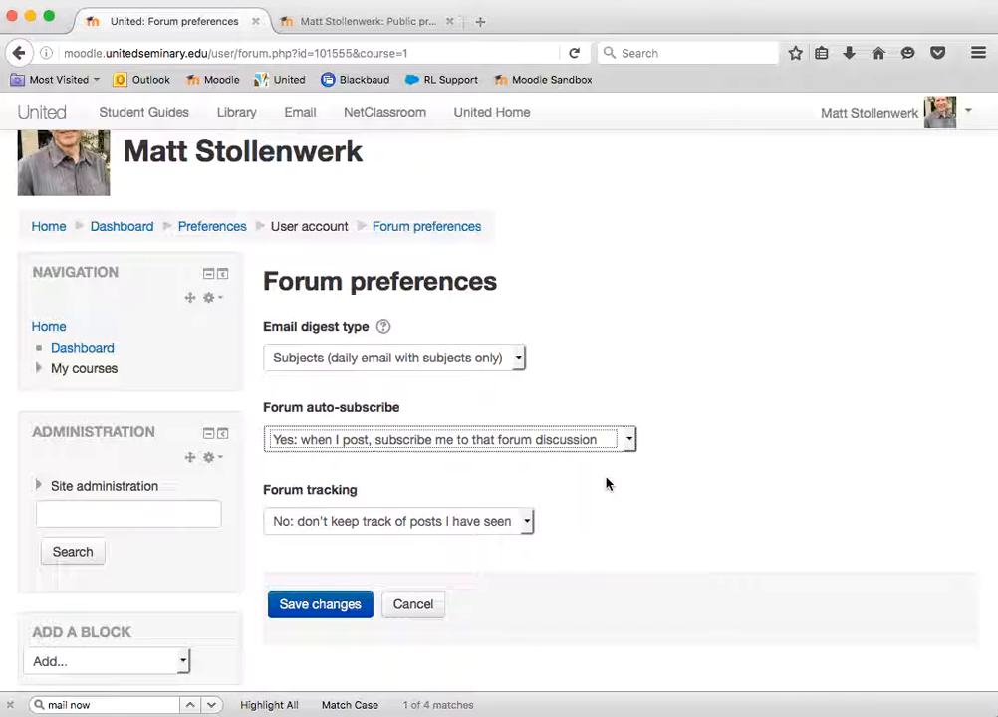
Set forum tracking to "Yes: highlight new posts for me" and save the forum preferences
scroll(583, 490, down, 2)
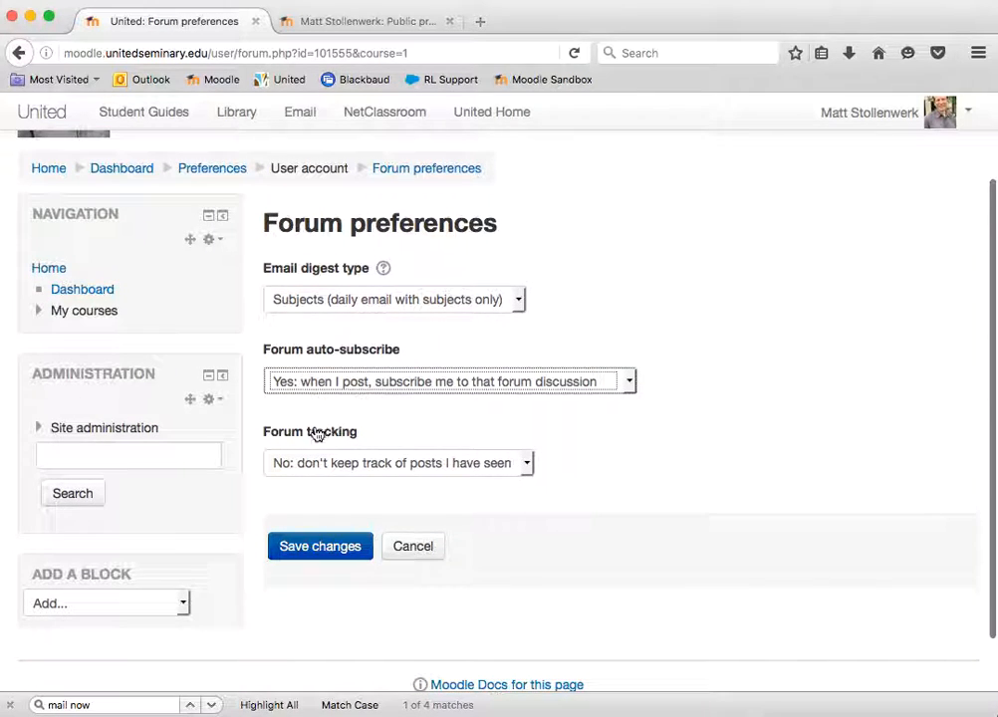
click(387, 474)
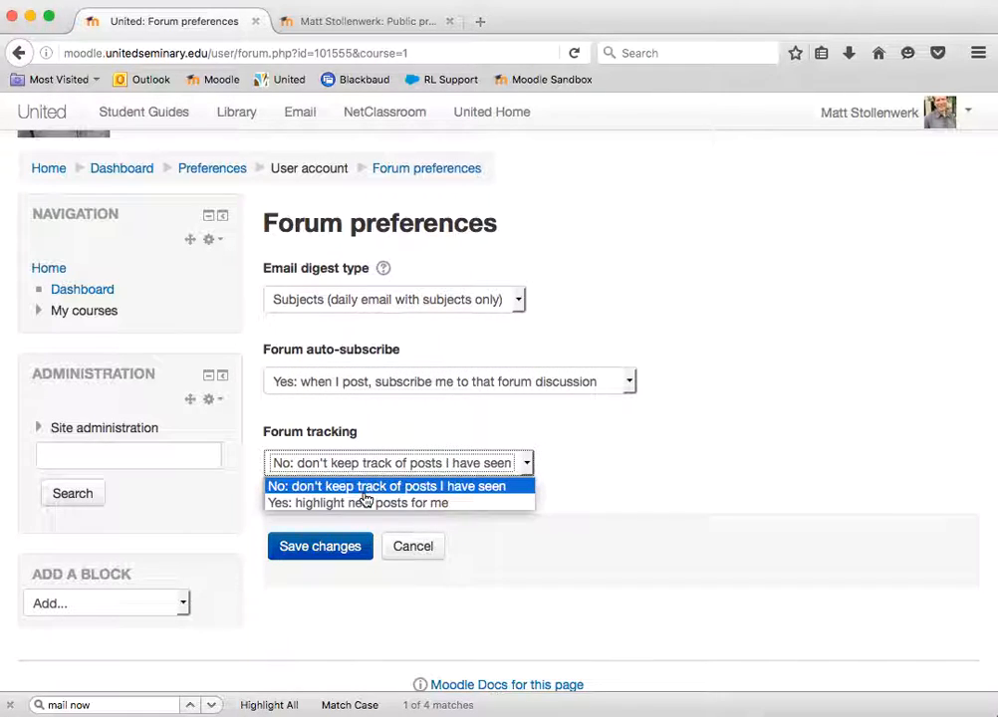
click(364, 501)
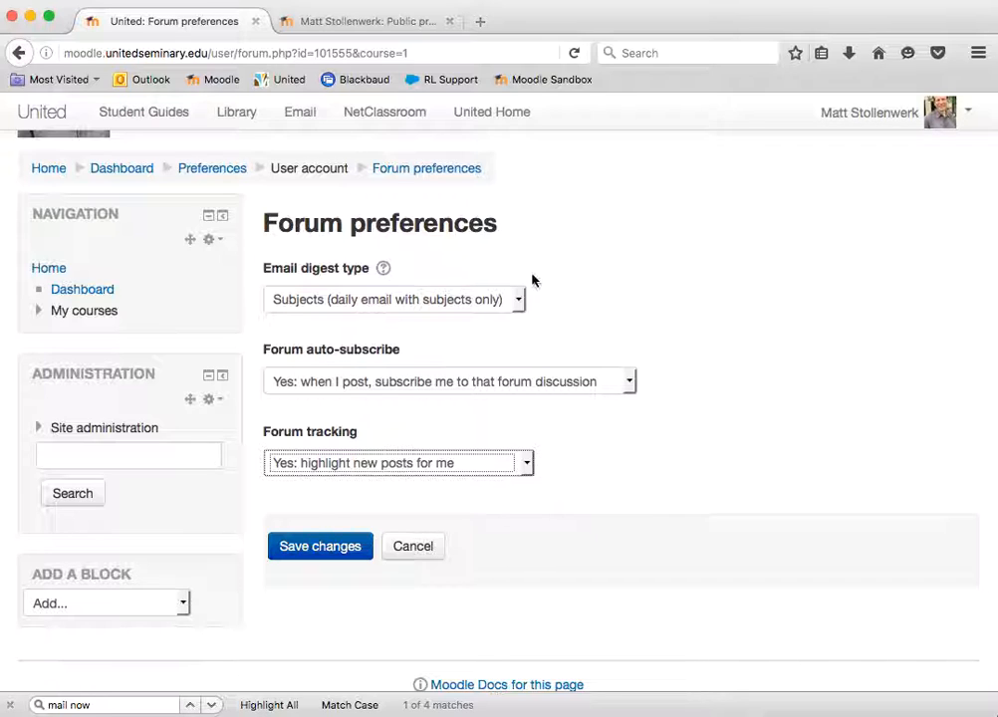
click(329, 544)
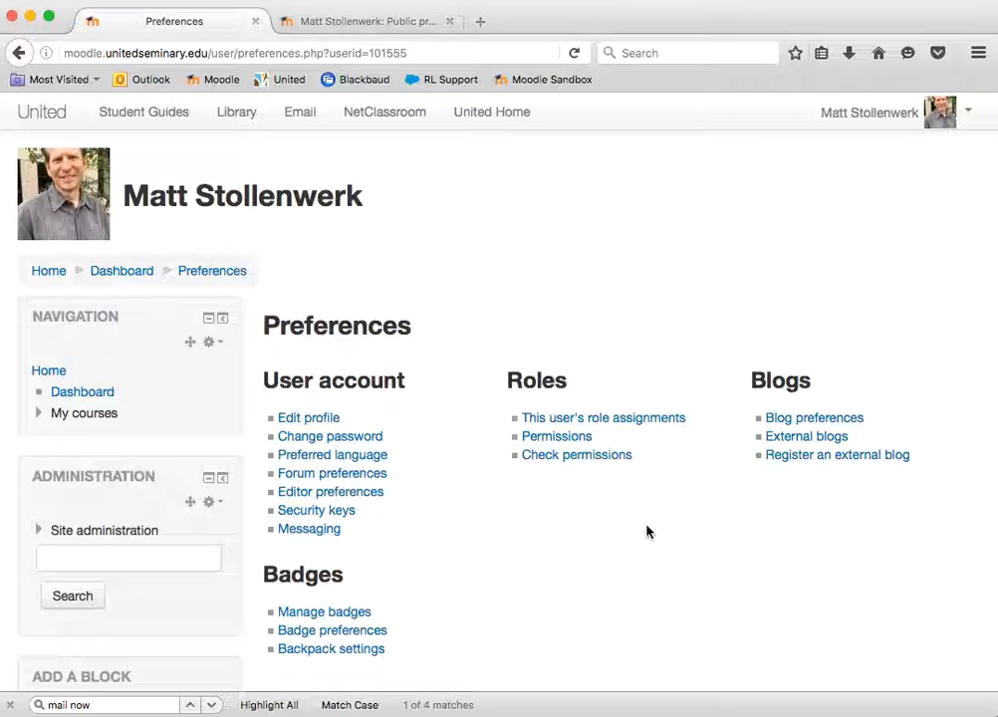
Return to the Moodle home page and open the Sample Syllabus-Based Course from the course list
click(389, 22)
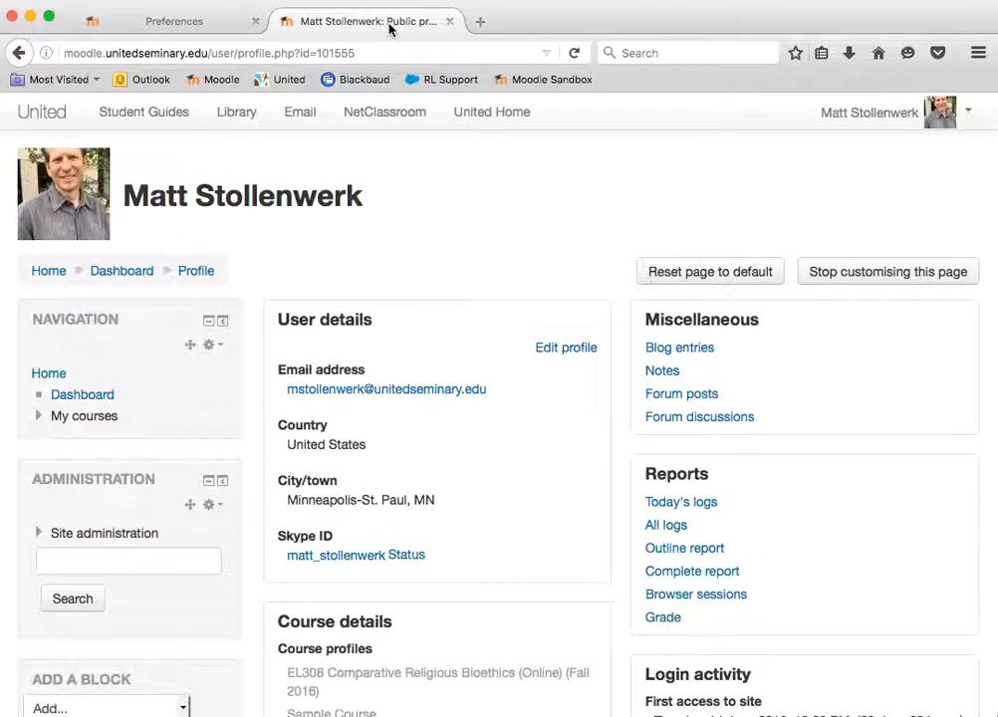
click(216, 26)
click(53, 273)
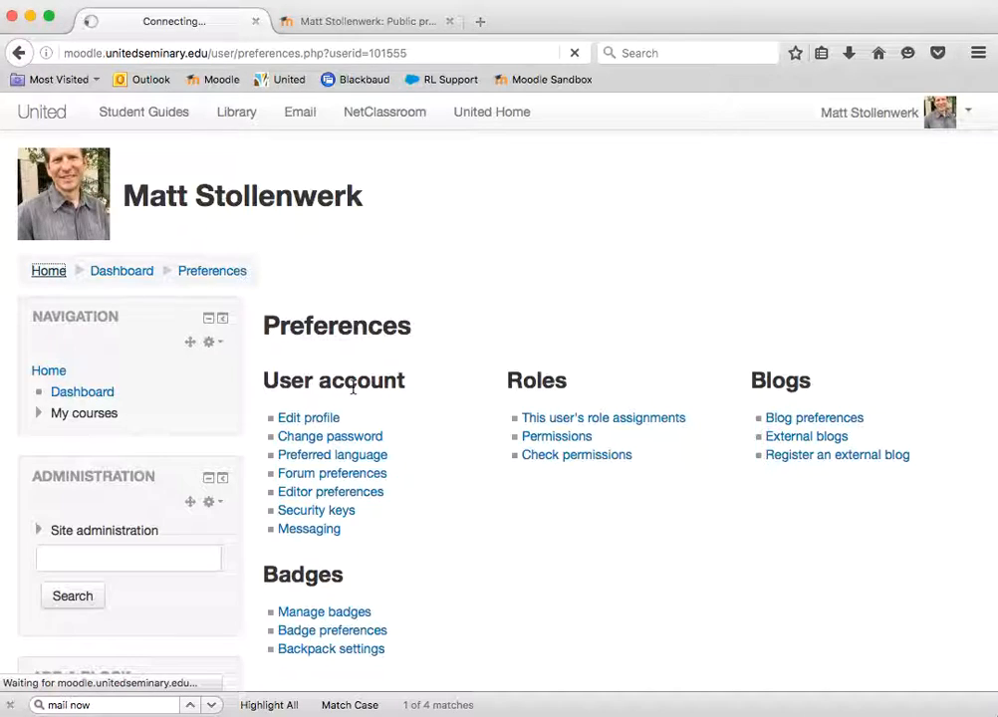
click(72, 336)
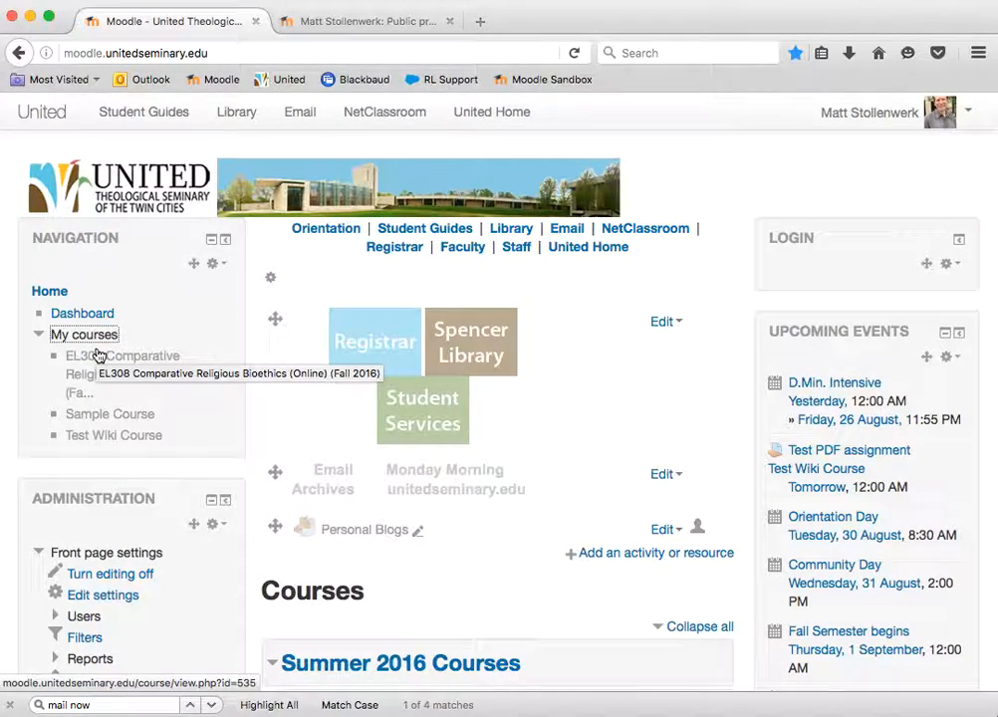
scroll(402, 450, down, 5)
scroll(399, 452, down, 20)
scroll(397, 455, up, 5)
scroll(396, 455, down, 5)
click(393, 506)
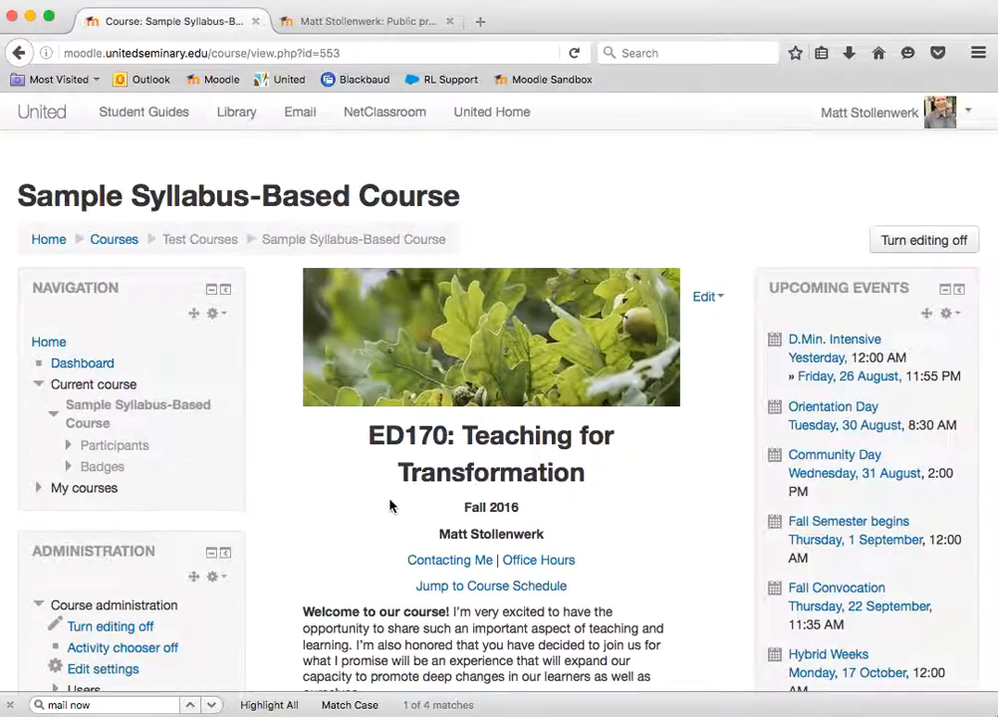
Open the Announcements (News forum) in the course's Support section and start a new discussion topic
scroll(349, 539, down, 5)
scroll(349, 539, down, 20)
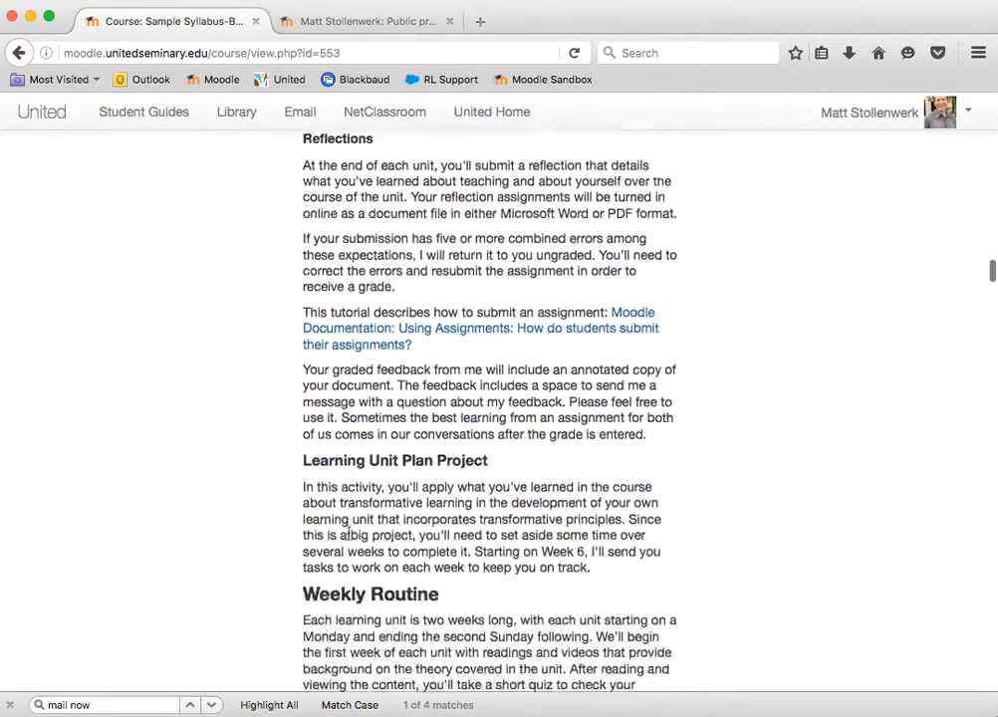
scroll(349, 535, down, 20)
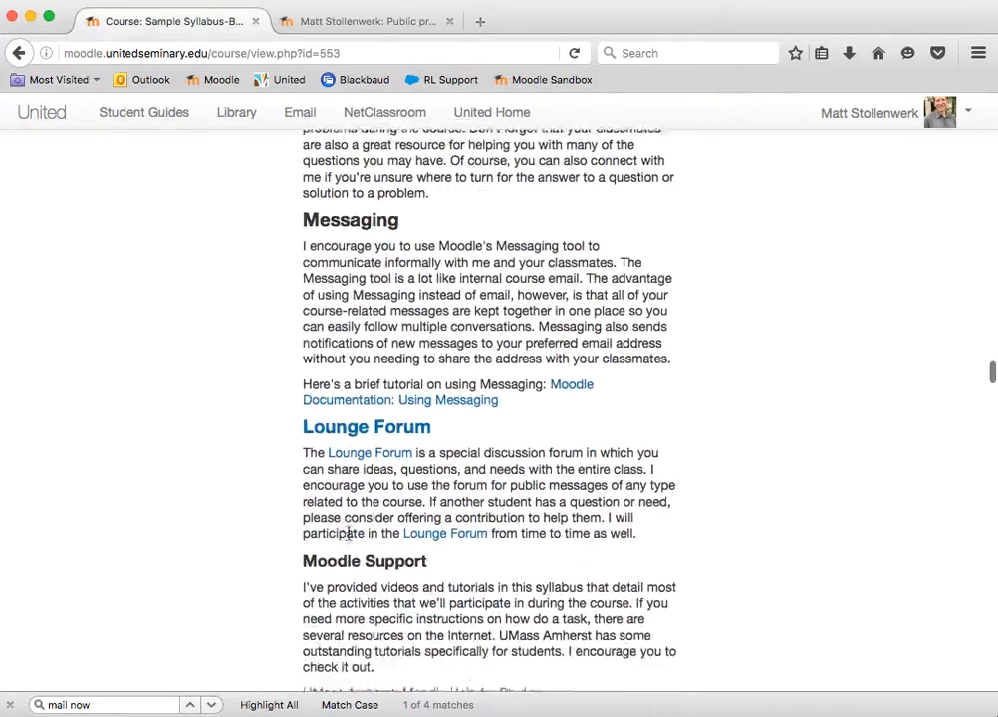
scroll(634, 418, down, 20)
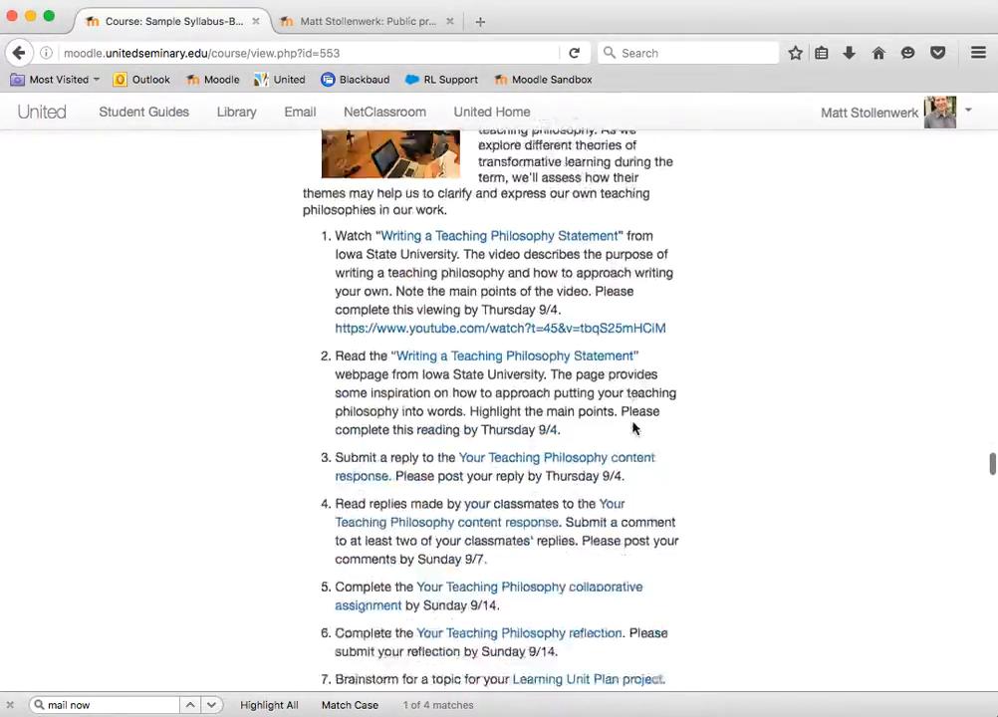
scroll(634, 428, down, 20)
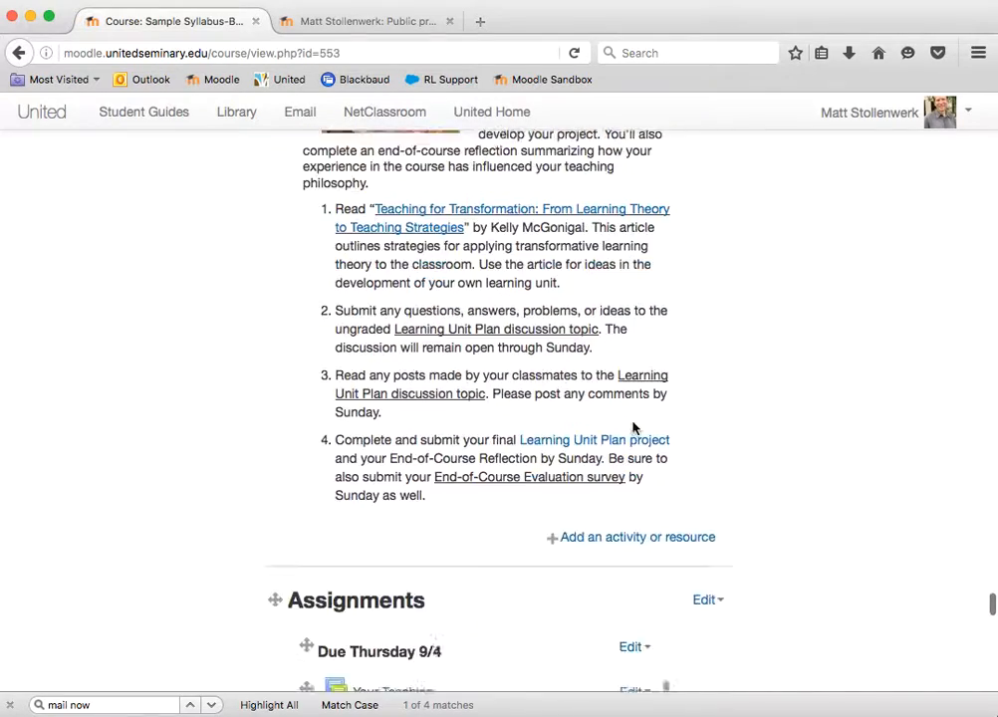
scroll(544, 146, up, 8)
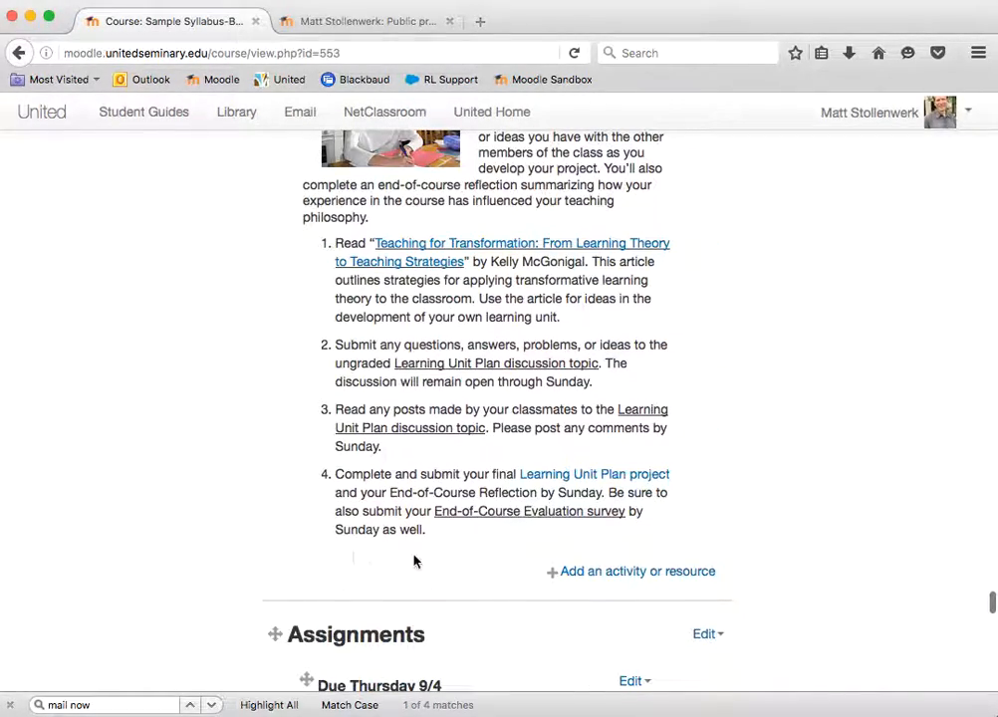
scroll(412, 572, down, 14)
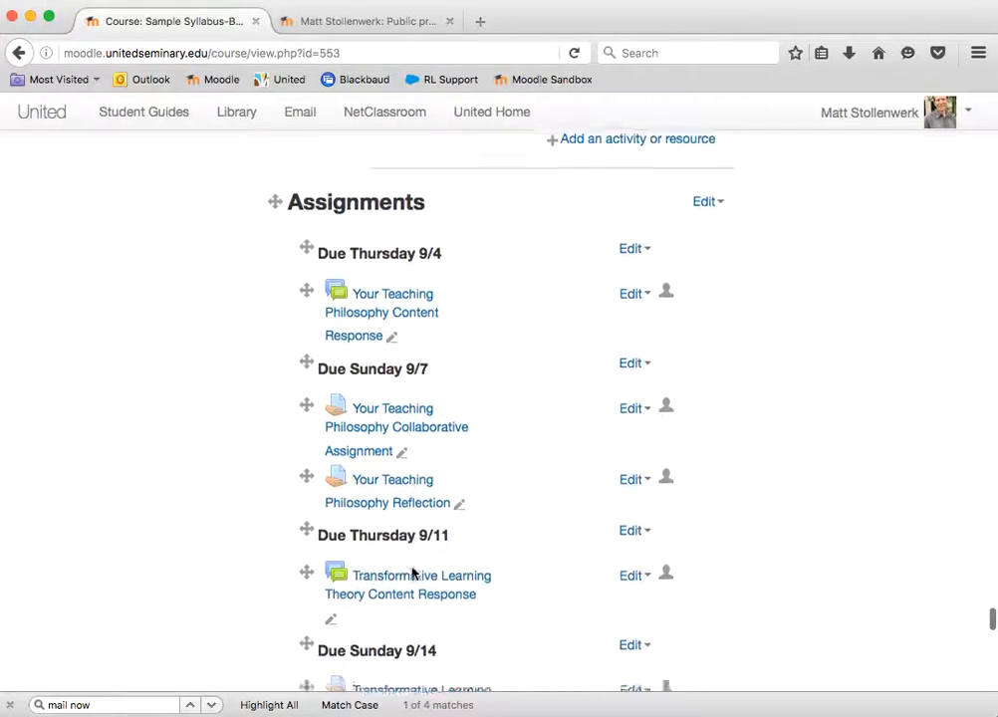
scroll(413, 570, down, 17)
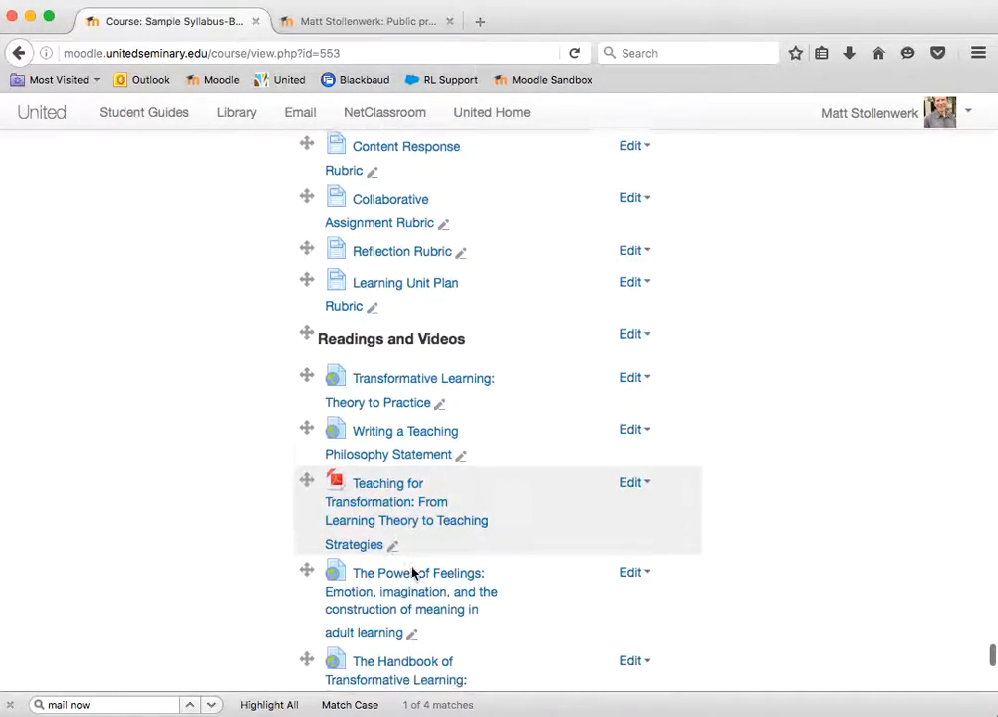
scroll(412, 571, down, 8)
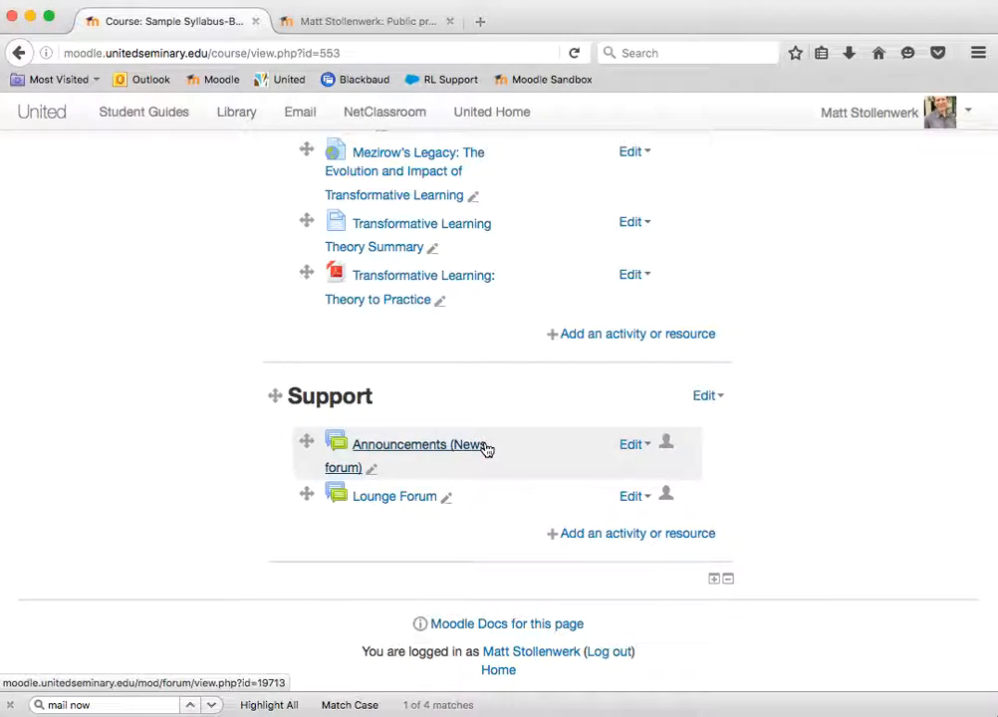
click(398, 453)
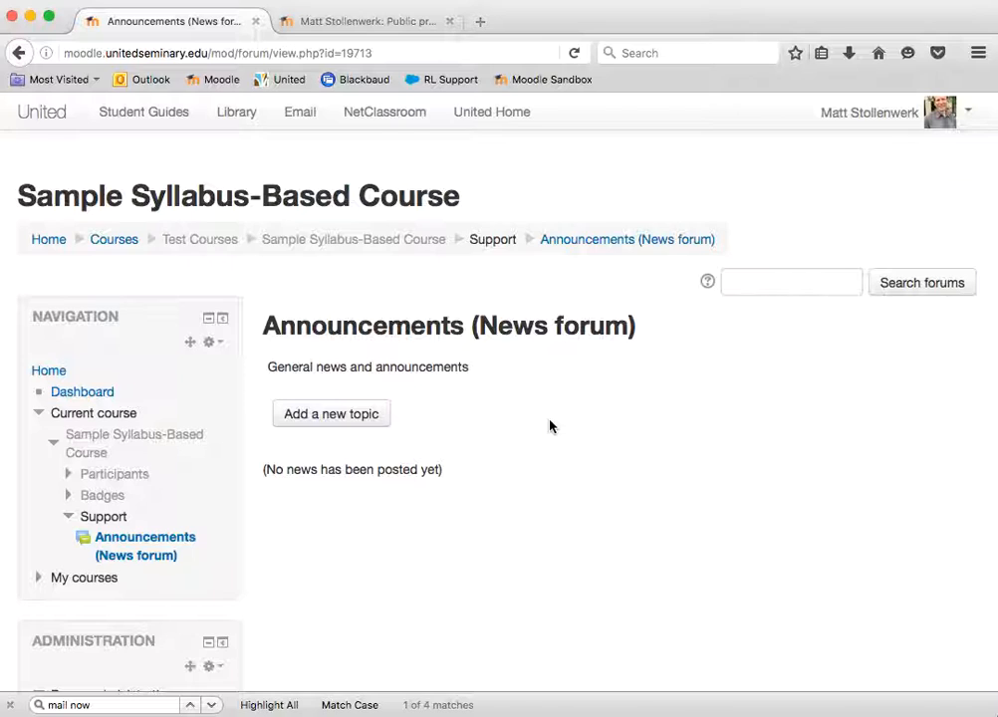
scroll(550, 426, down, 1)
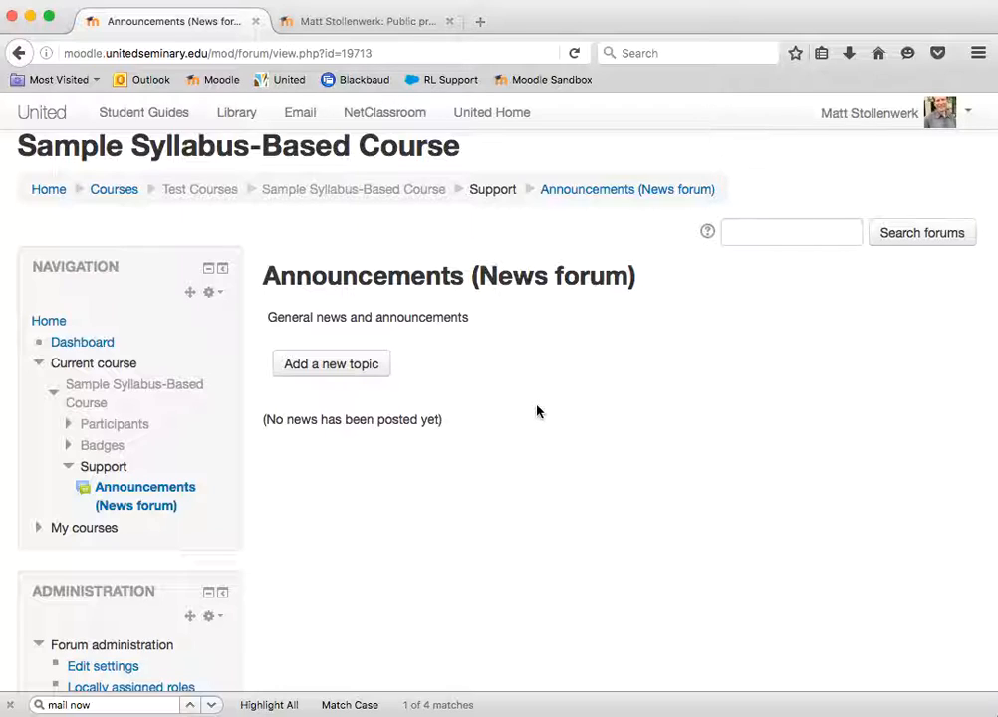
click(327, 368)
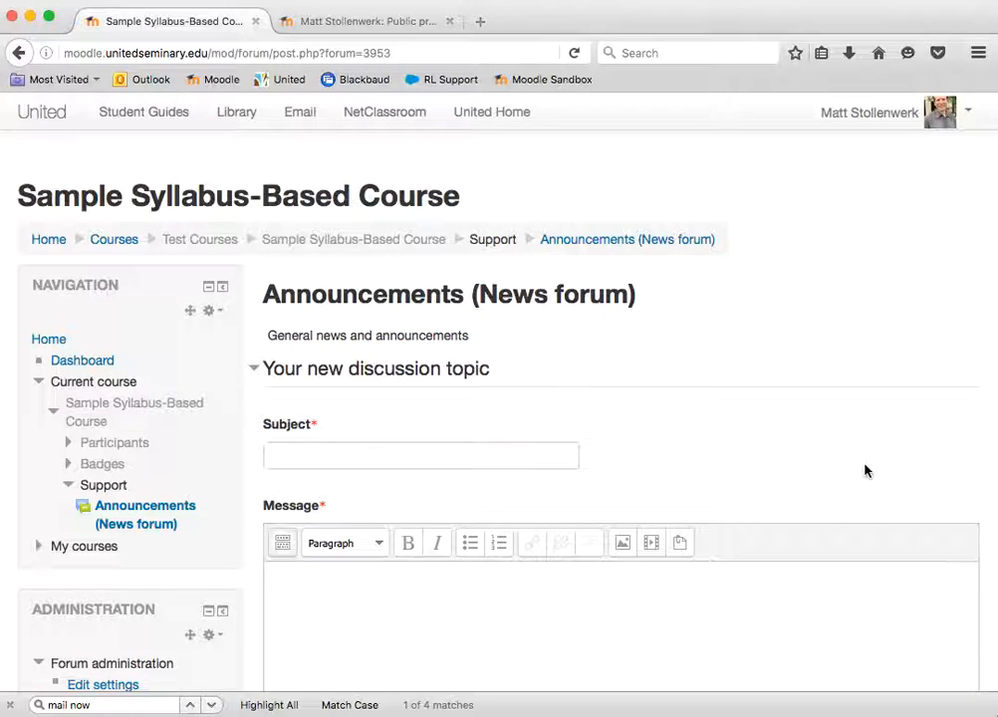
Paste the prepared two-paragraph course welcome text, beginning "Our course is starting soon", into the new topic's message
scroll(864, 471, down, 2)
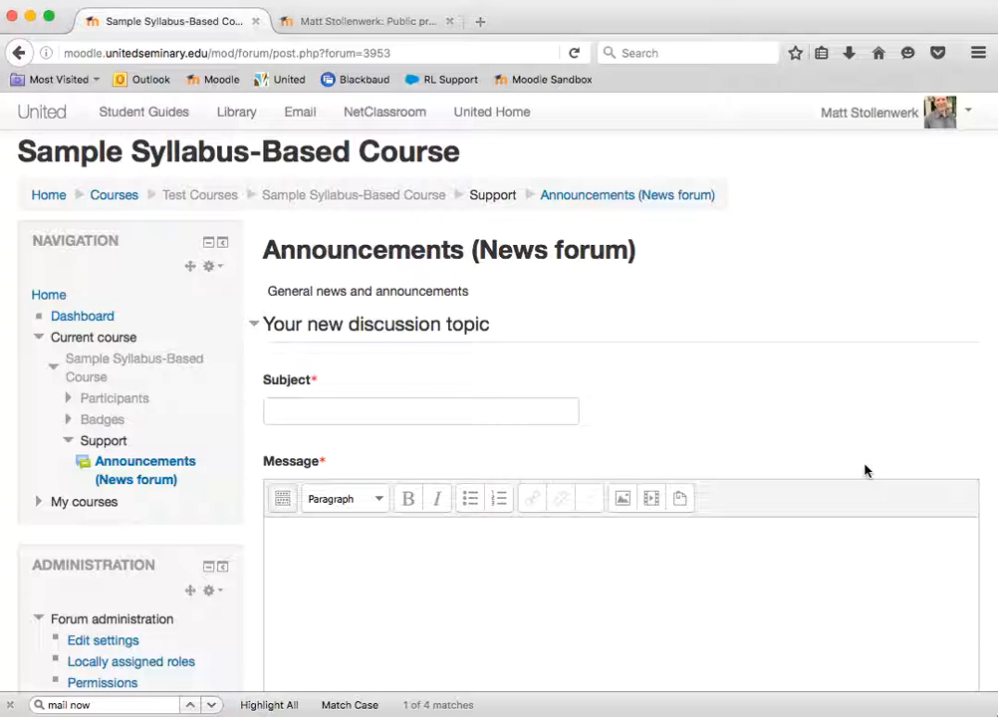
scroll(864, 471, down, 1)
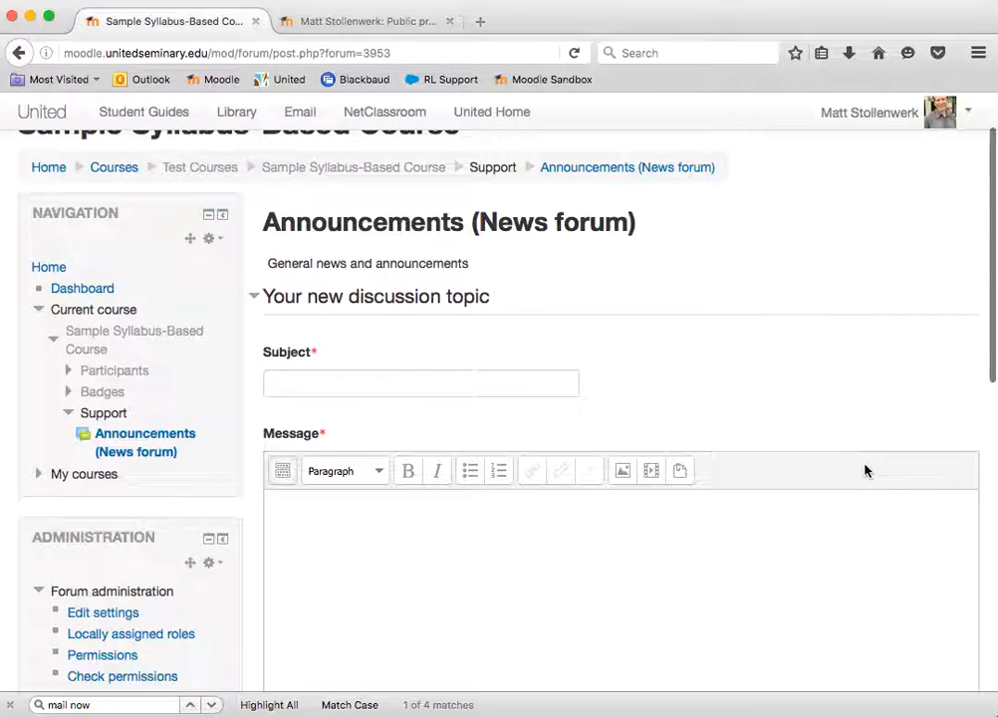
scroll(865, 471, down, 3)
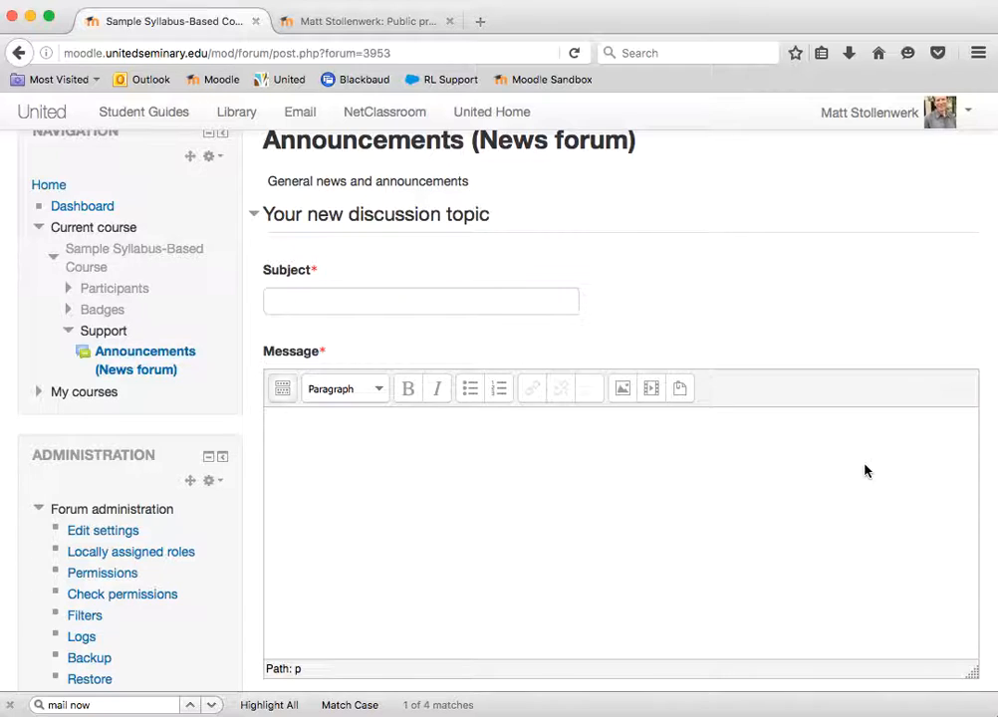
scroll(865, 471, down, 3)
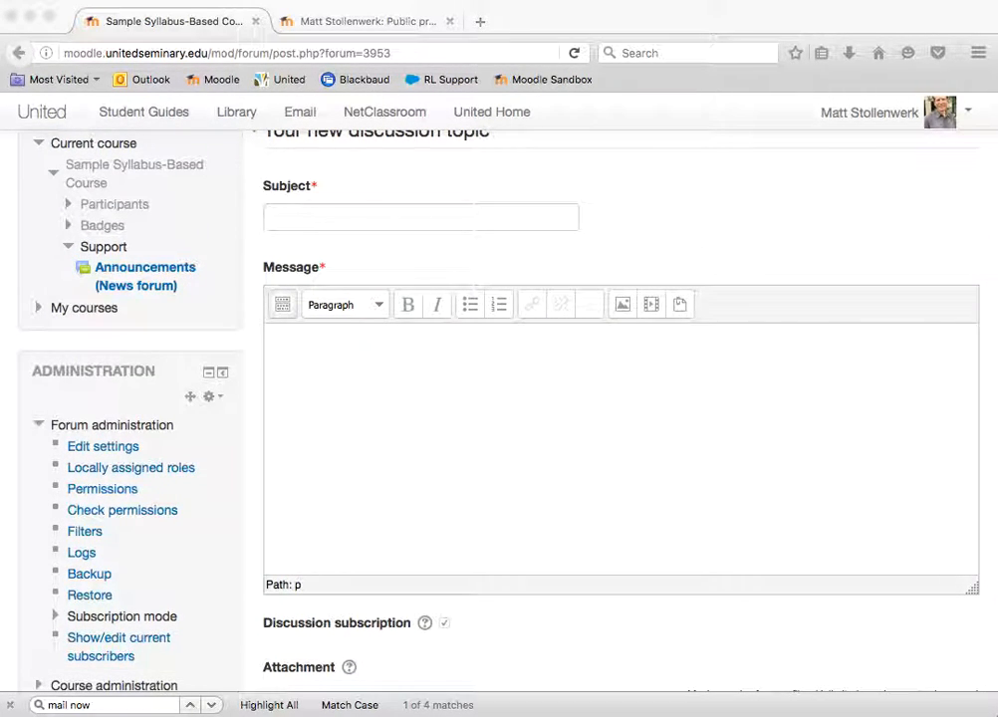
click(546, 409)
key(super+v)
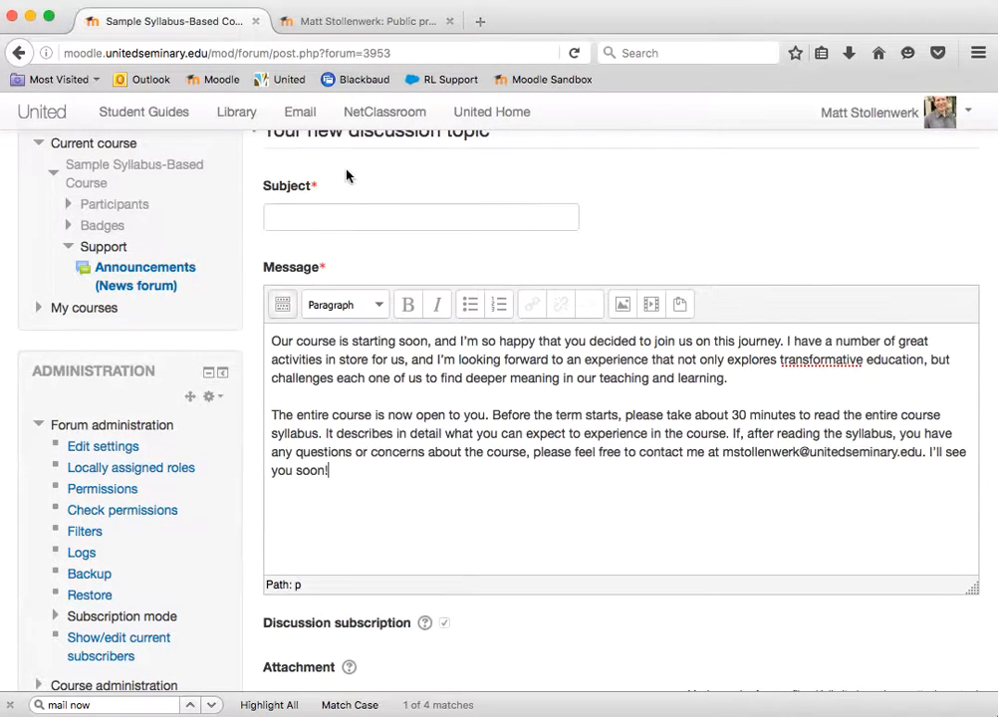
Enter "Welcome to our transformative learning course!" as the subject of the new discussion topic
click(339, 216)
text(Welcome to)
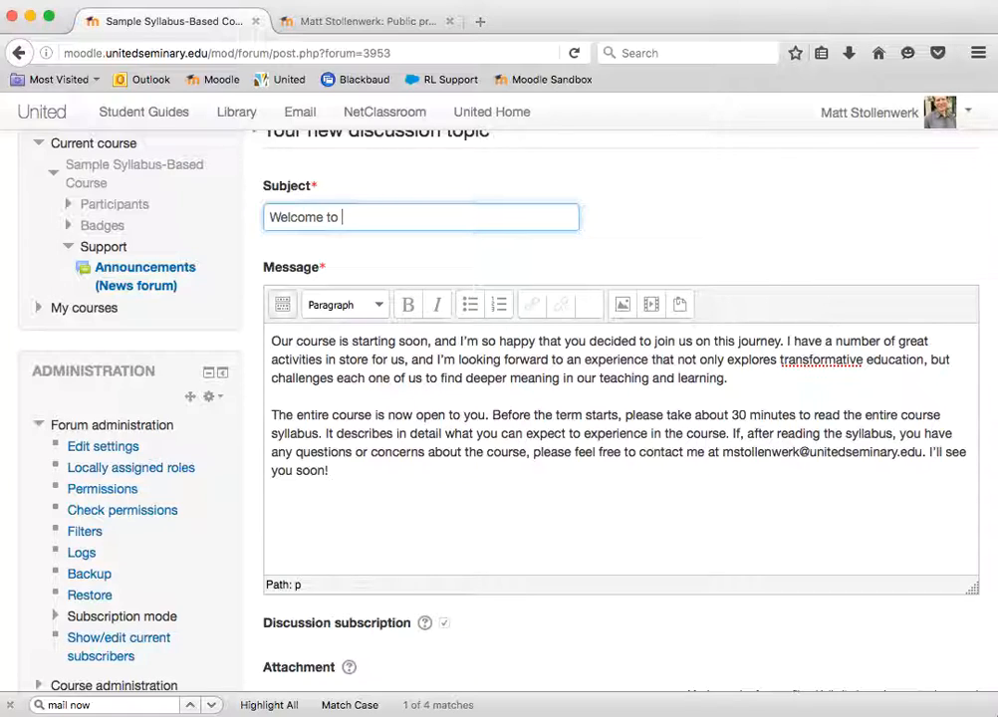
text( our transformative learning course!)
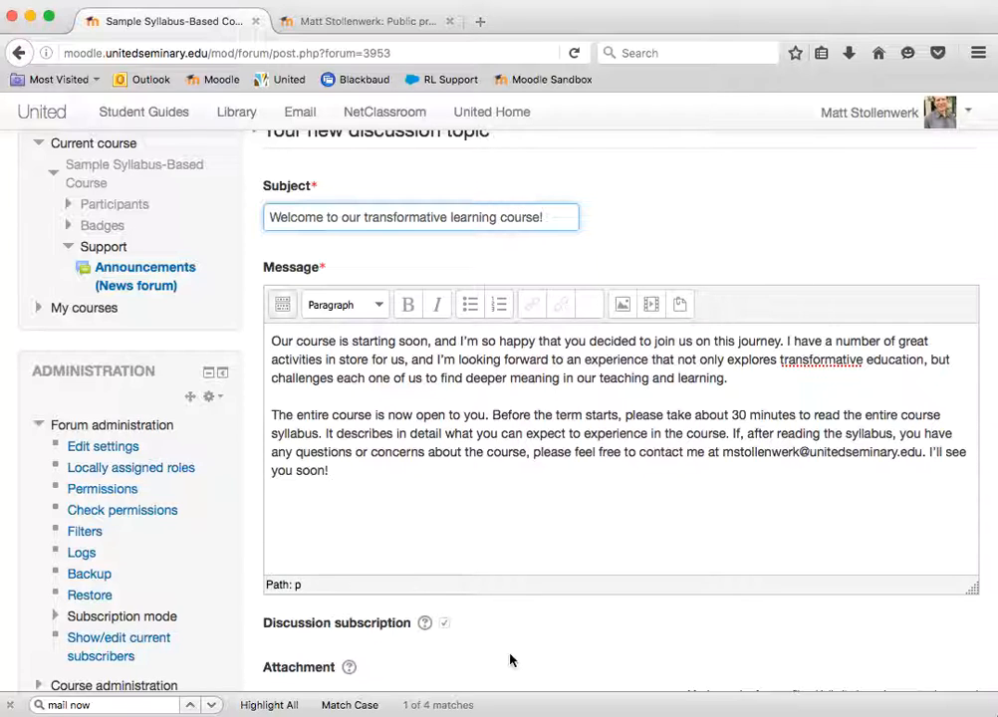
Enable Mail now for the announcement and review its drafted subject and message
scroll(513, 657, down, 5)
scroll(517, 655, down, 3)
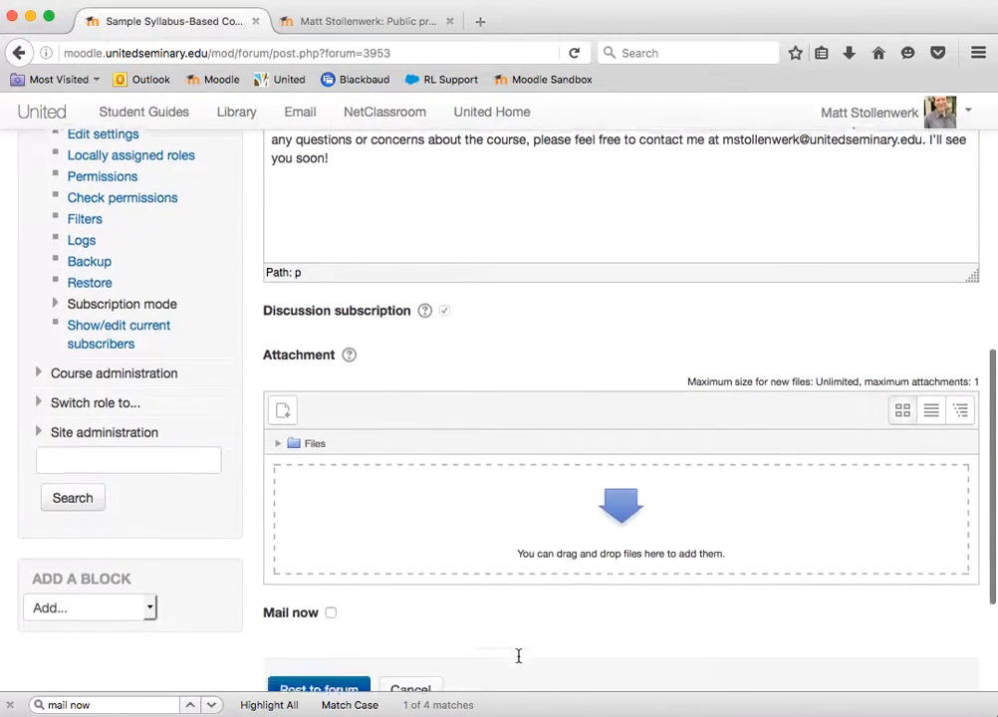
scroll(500, 505, down, 4)
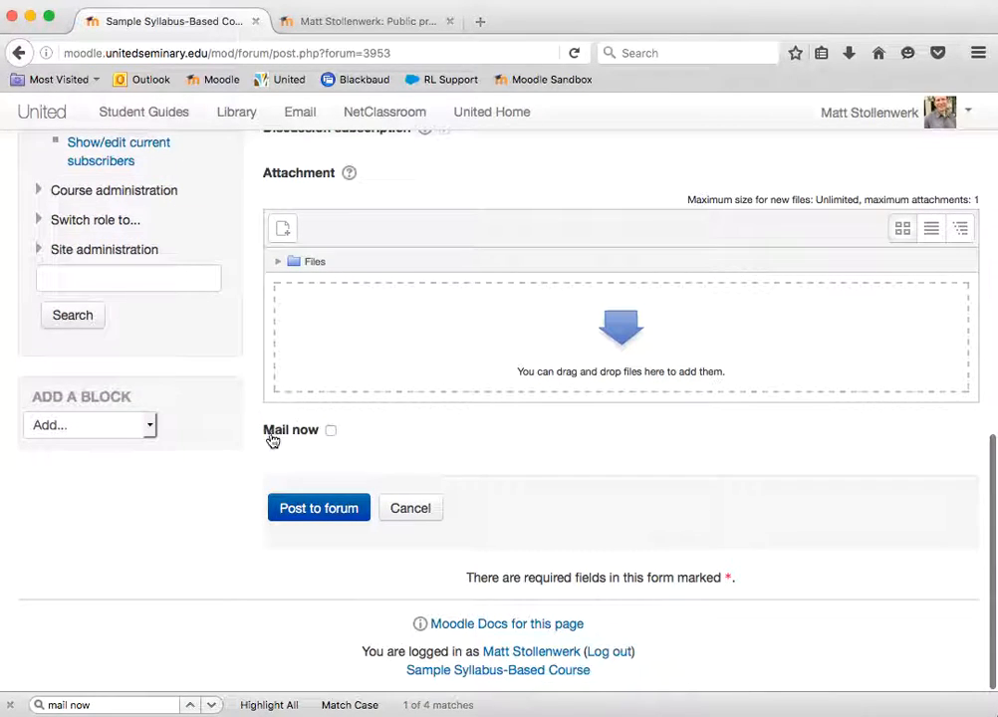
scroll(565, 223, up, 15)
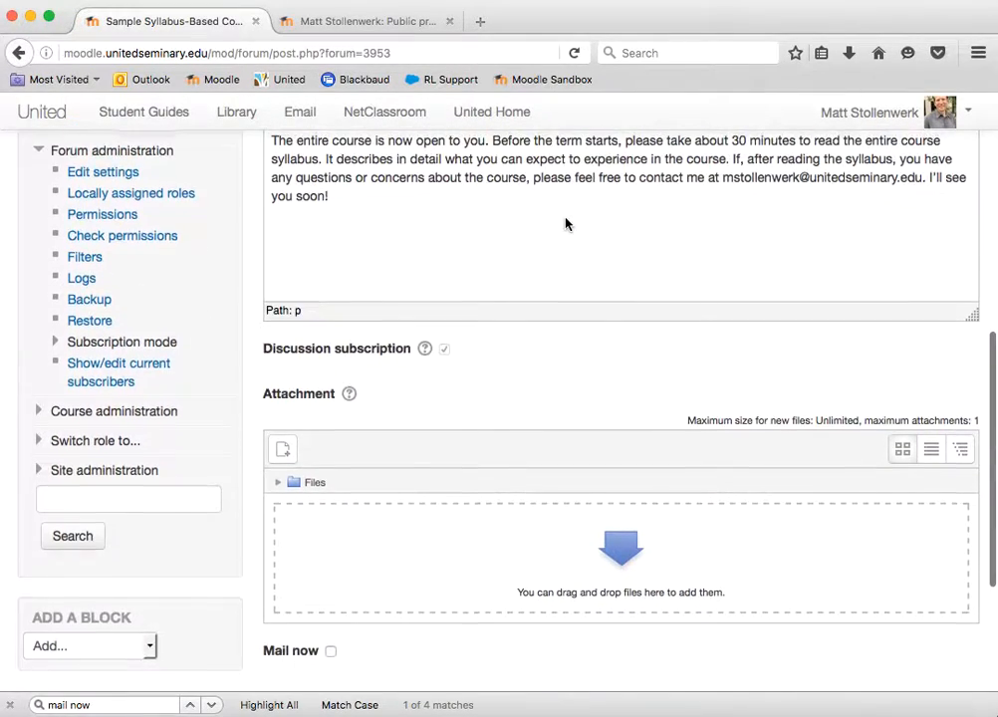
scroll(565, 223, down, 15)
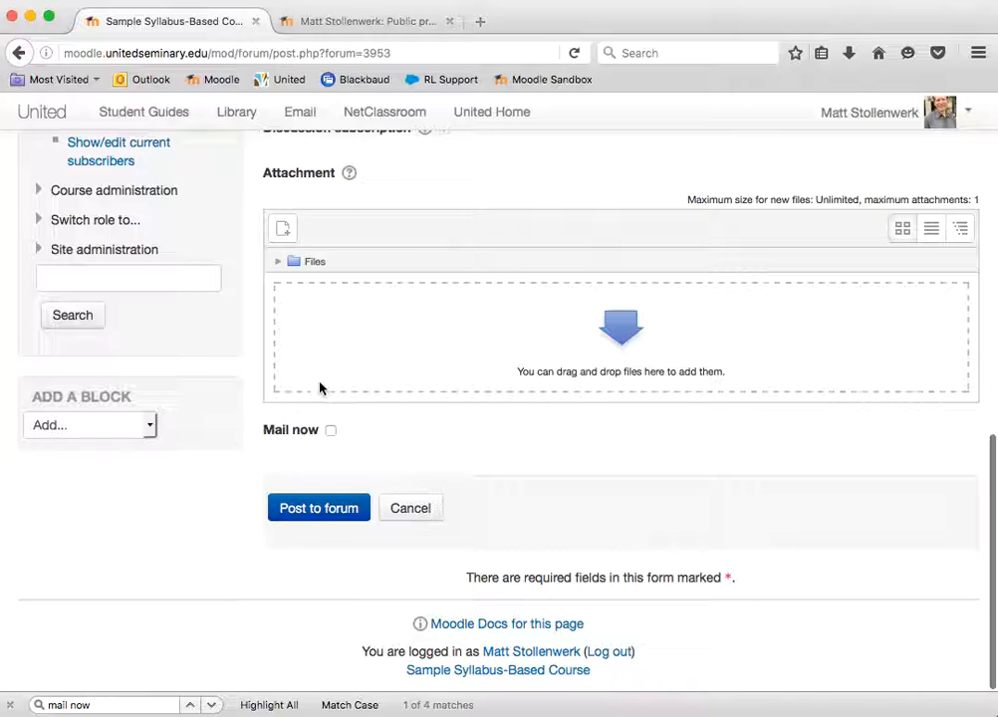
click(330, 432)
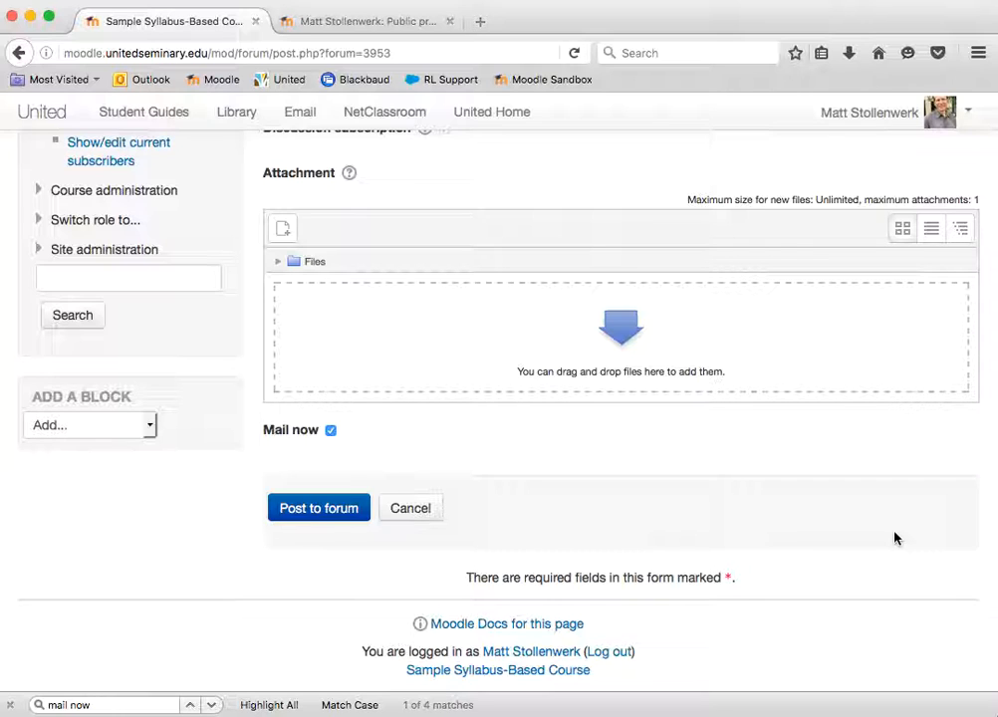
scroll(894, 539, up, 10)
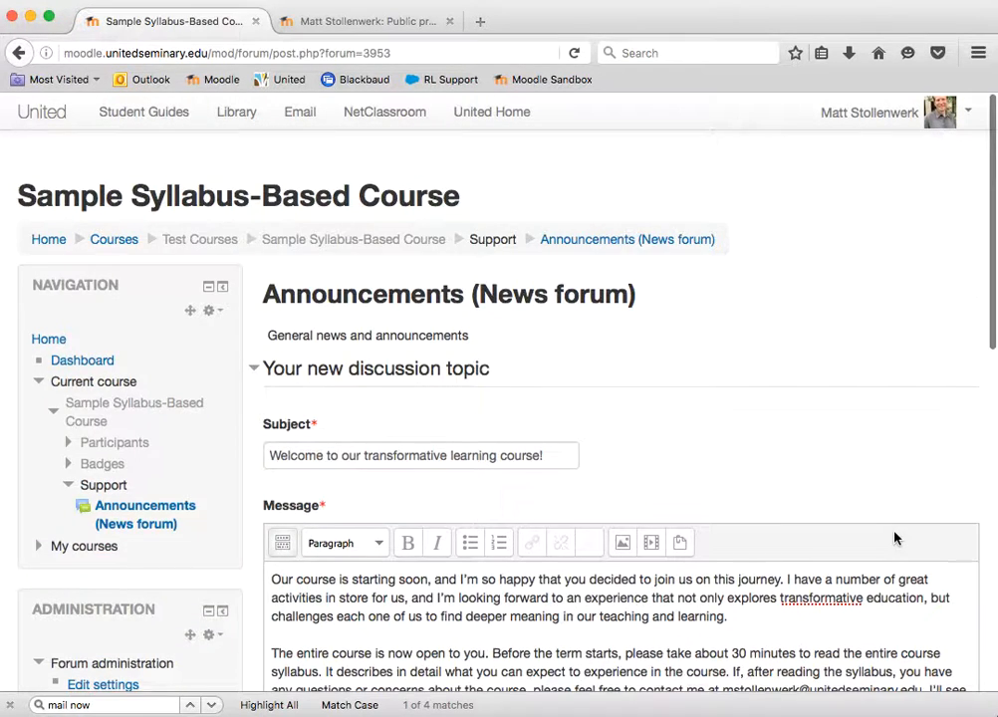
scroll(894, 539, down, 5)
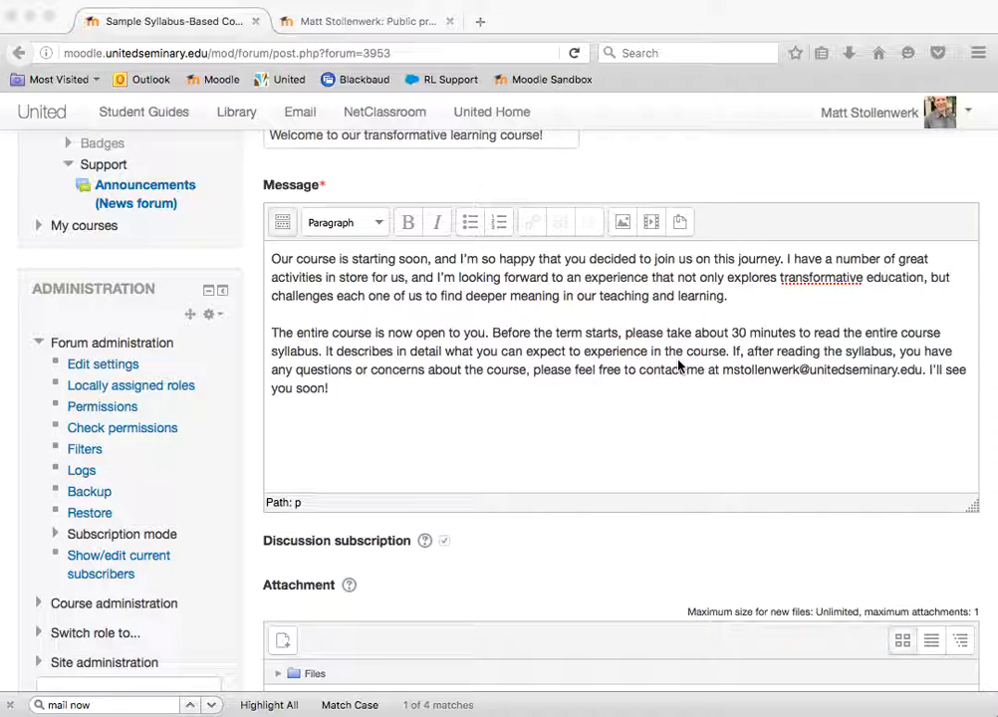
scroll(678, 366, up, 5)
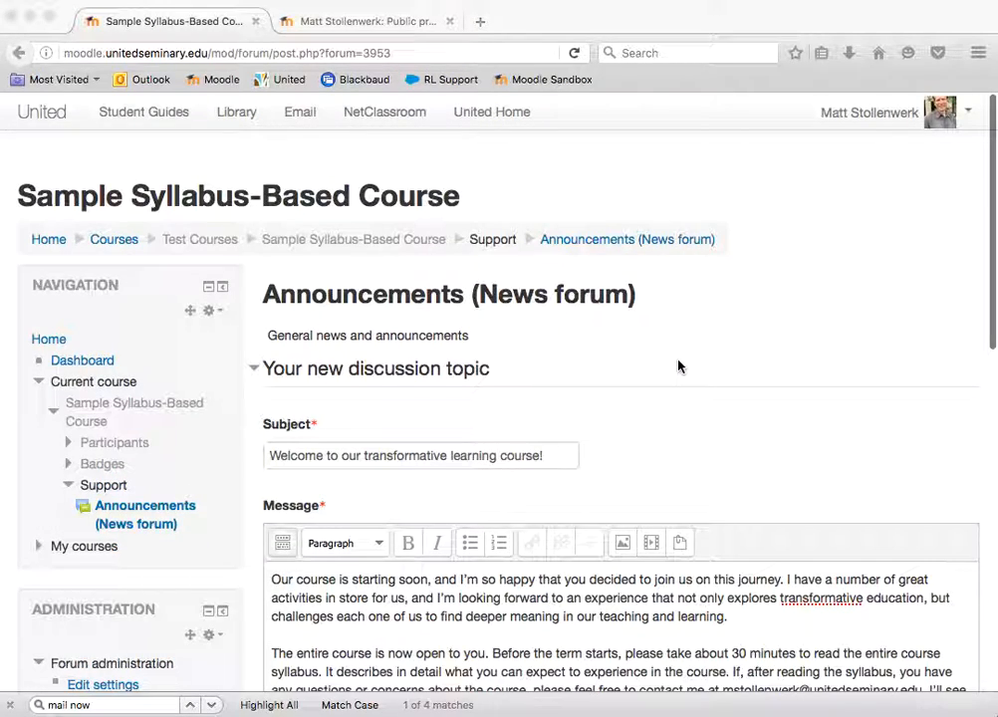